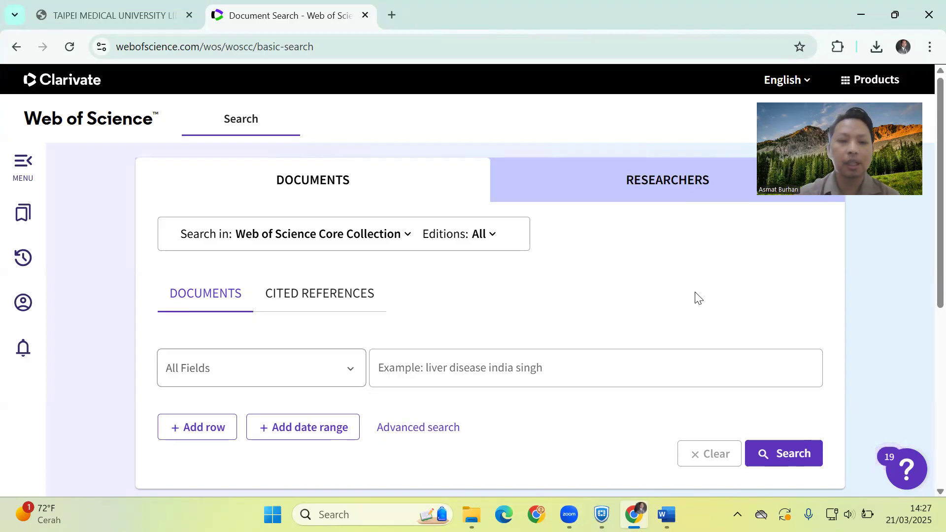
# Review the searchable field options and set the basic document search field to Topic.
pyautogui.scroll(-1, 522, 299)
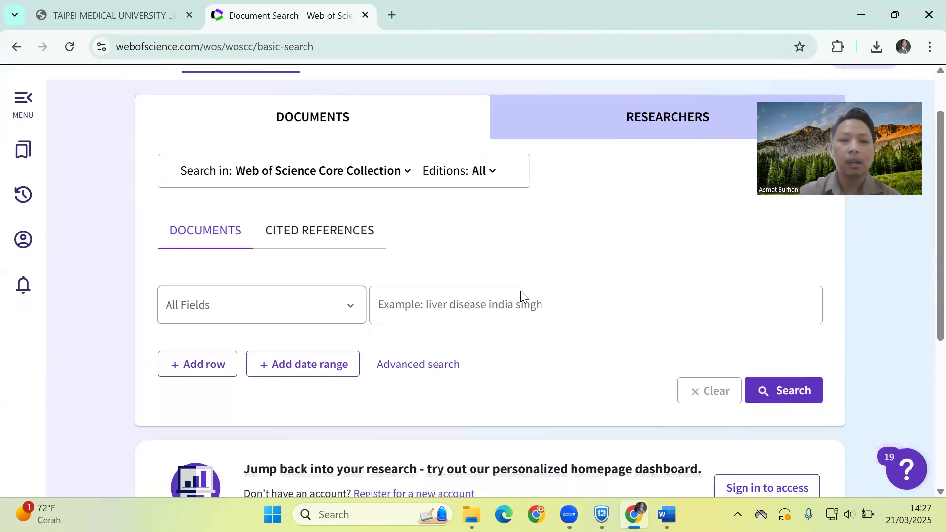
pyautogui.click(349, 306)
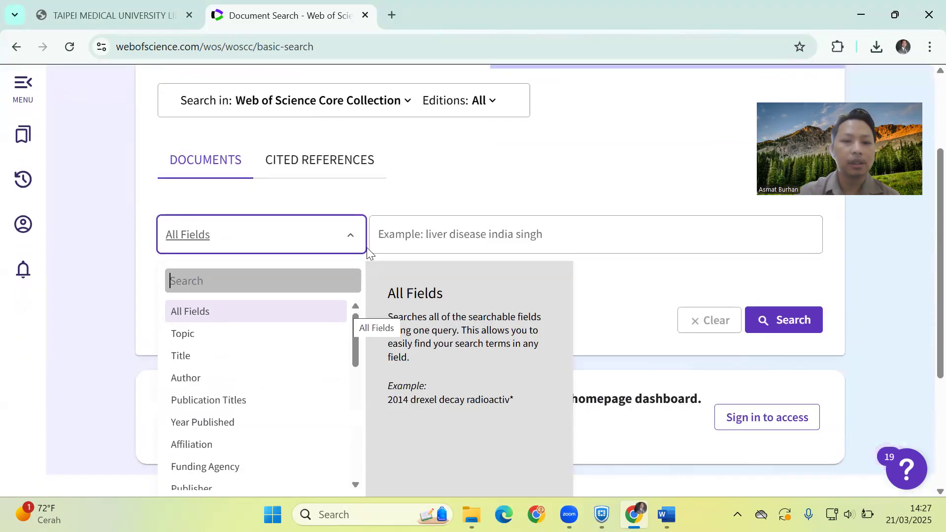
pyautogui.scroll(-2, 392, 197)
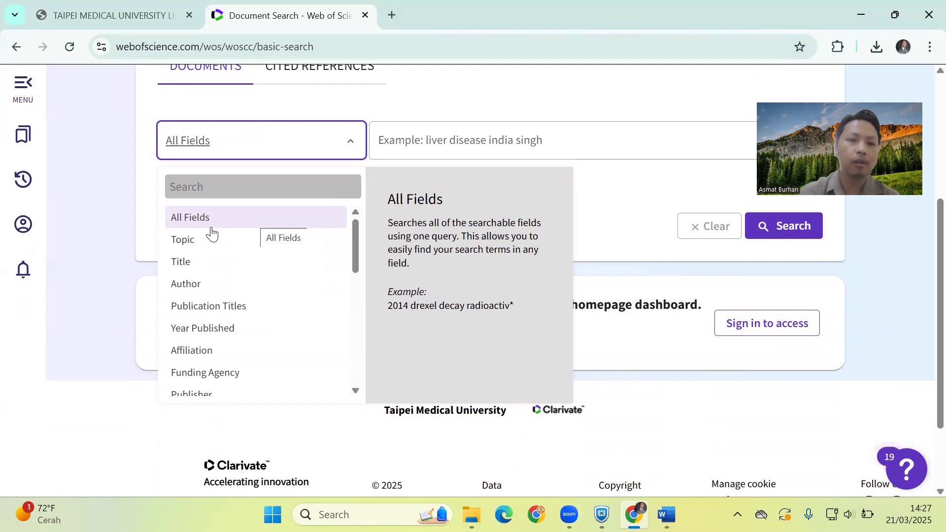
pyautogui.click(147, 212)
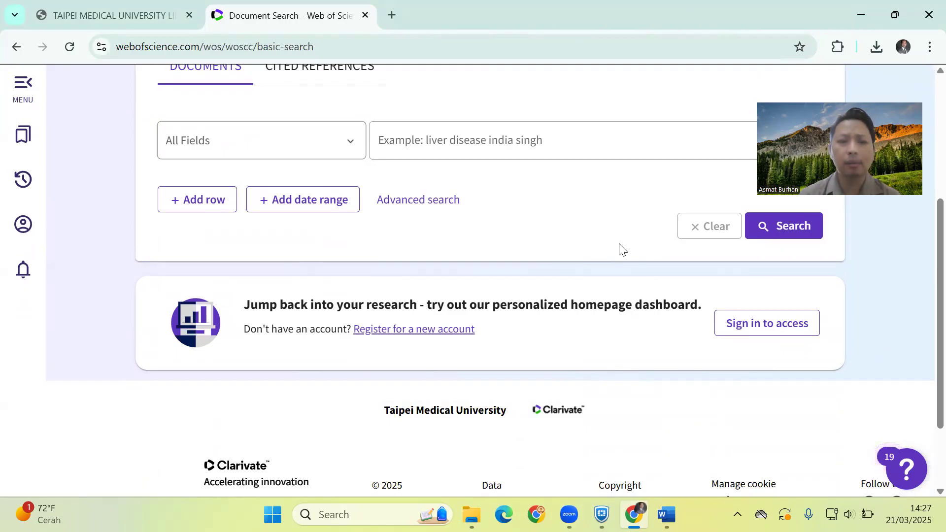
pyautogui.click(346, 145)
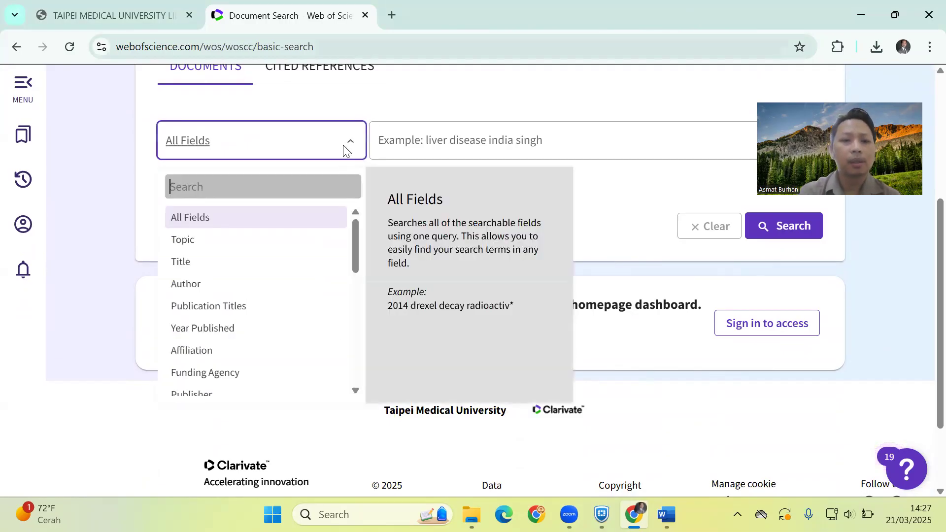
pyautogui.click(260, 243)
pyautogui.click(476, 142)
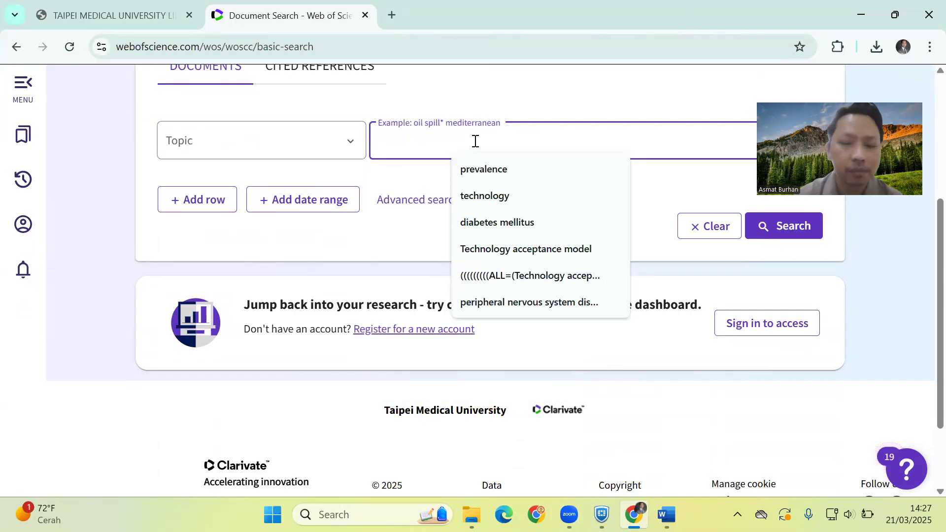
pyautogui.click(389, 183)
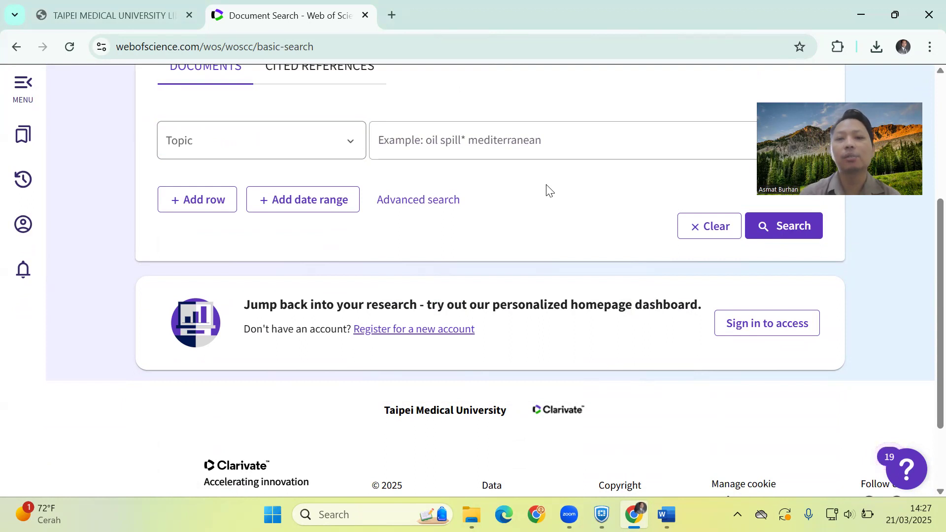
# Open the advanced search query builder and set the search field to Topic.
pyautogui.click(400, 201)
pyautogui.scroll(-1, 515, 324)
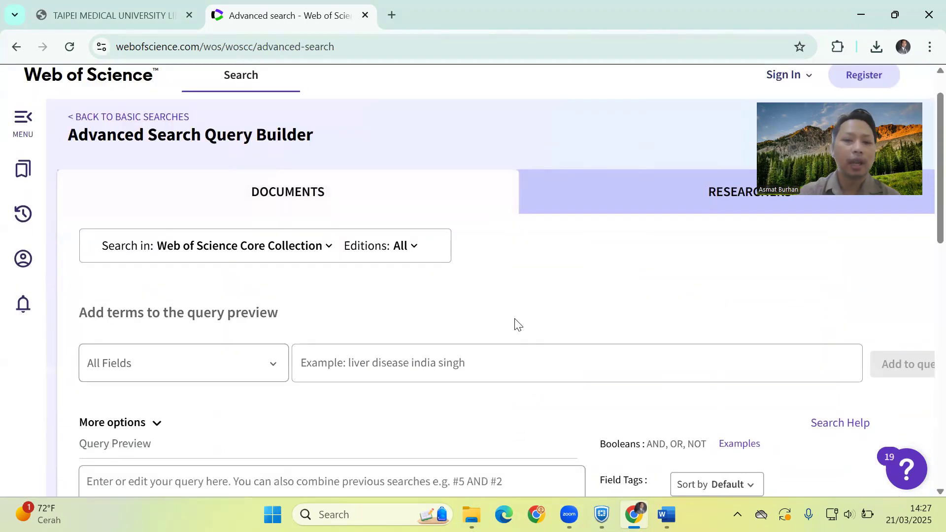
pyautogui.scroll(-5, 515, 324)
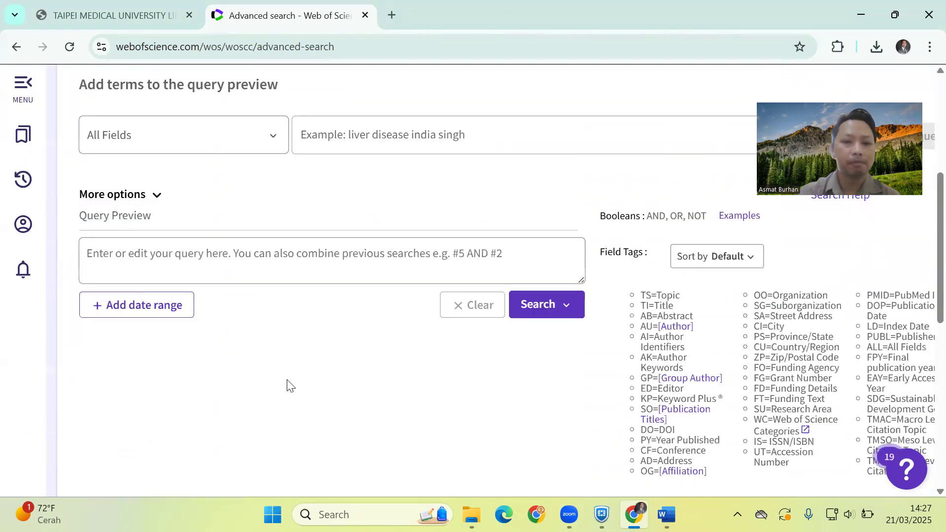
pyautogui.click(275, 143)
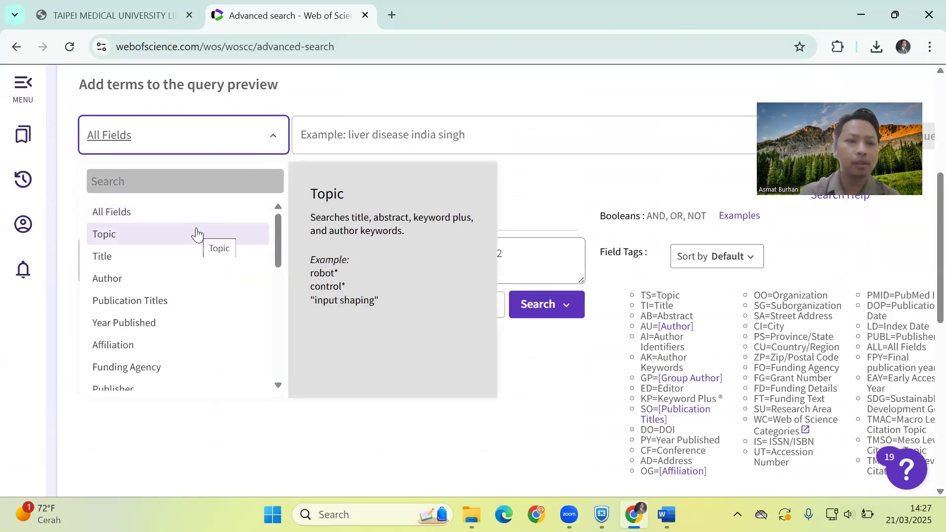
pyautogui.click(196, 233)
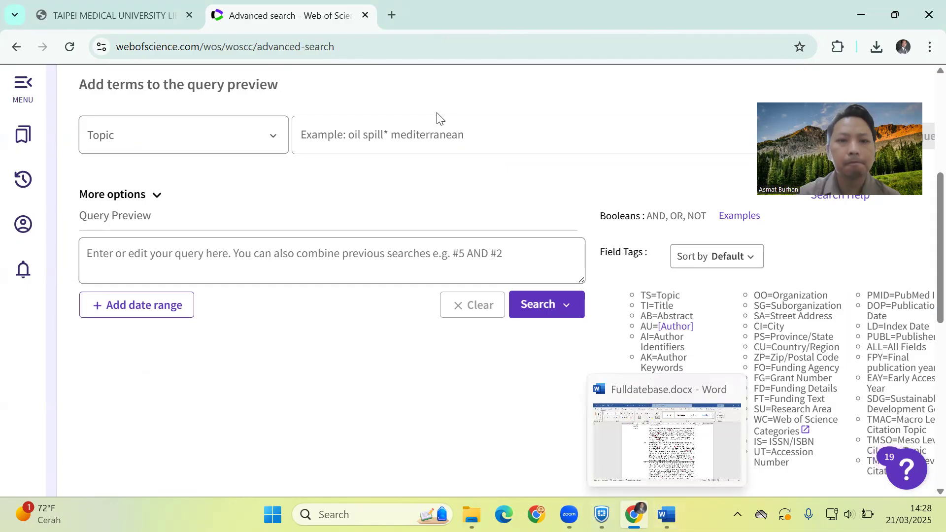
# Enter "wounds and injuries" as the topic term and add it to the query preview.
pyautogui.click(394, 145)
pyautogui.write('wou')
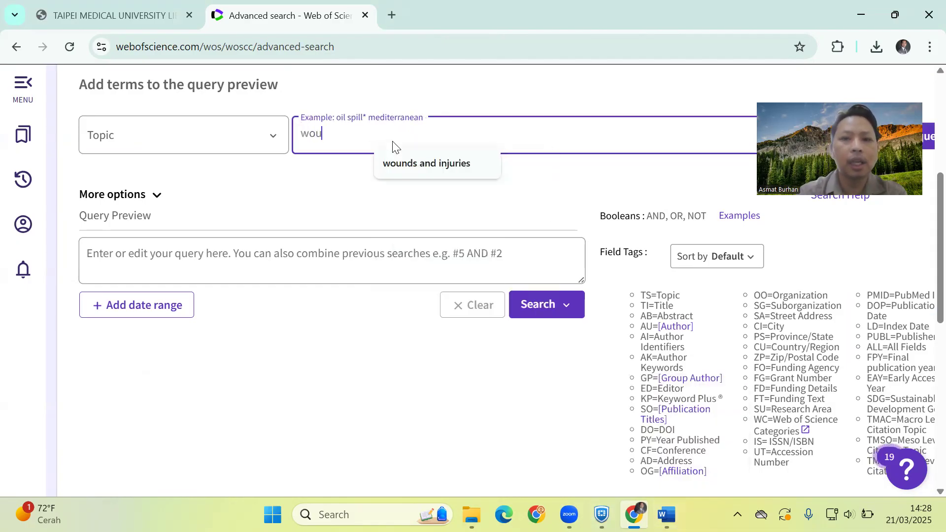
pyautogui.click(414, 164)
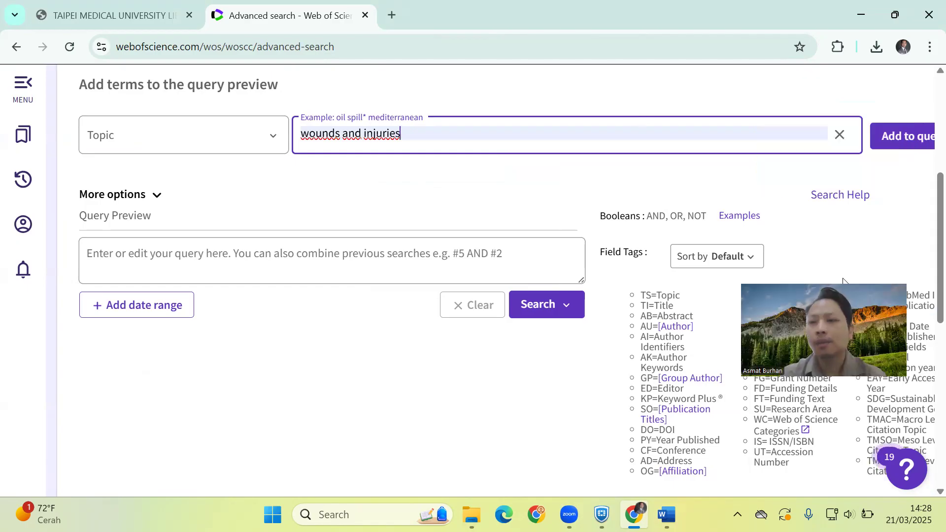
pyautogui.click(918, 141)
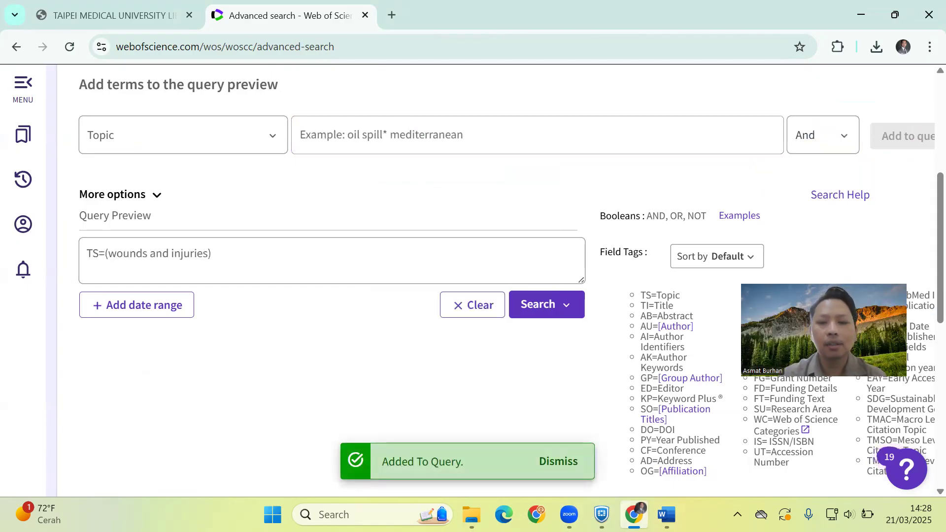
# Check the PEOS criteria table in Fulldatebase.docx in Word, and return to Web of Science to run the wounds and injuries query.
pyautogui.hotkey('alt', 'Tab')
pyautogui.scroll(10, 357, 268)
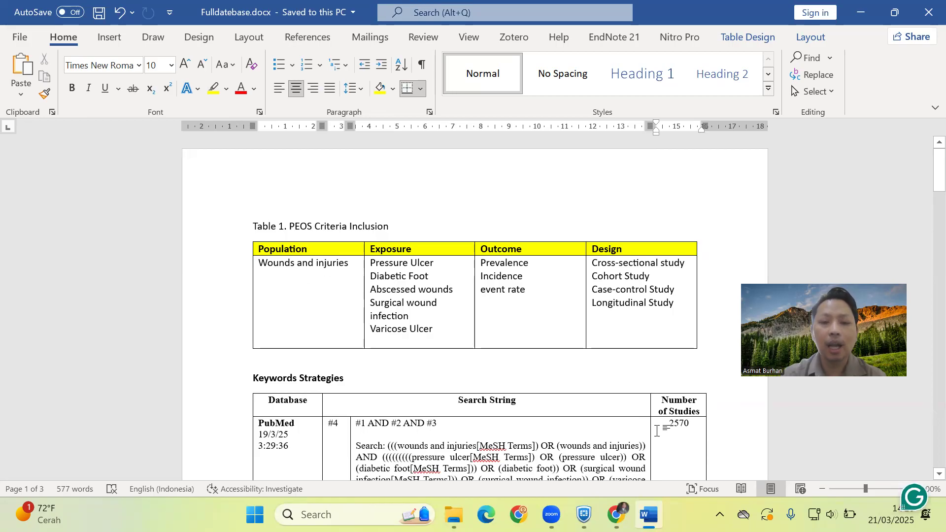
pyautogui.click(616, 515)
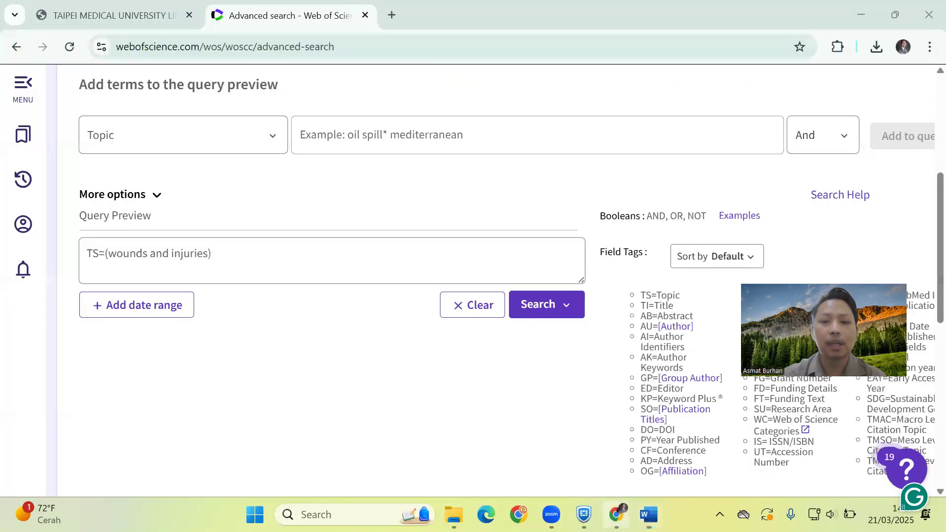
pyautogui.click(539, 309)
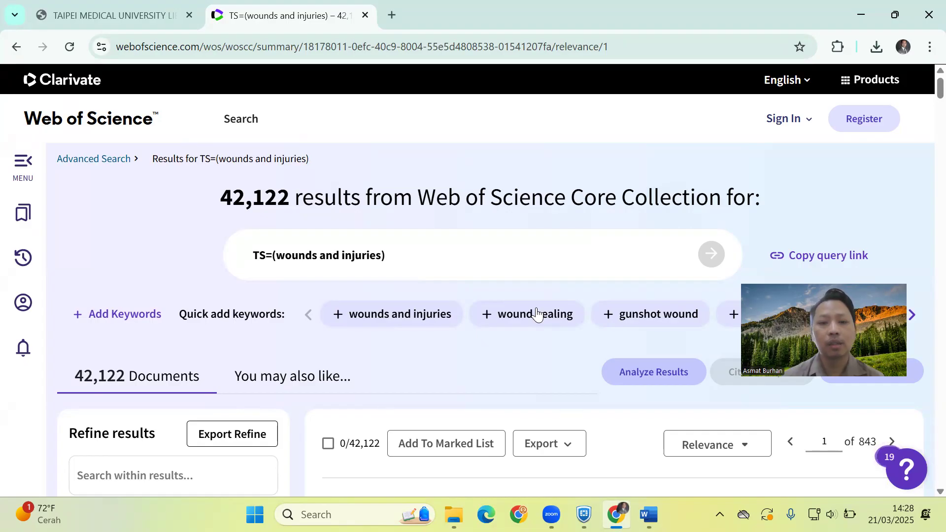
# Return to the advanced query builder, clear the previous query and set the search field to Topic.
pyautogui.click(234, 118)
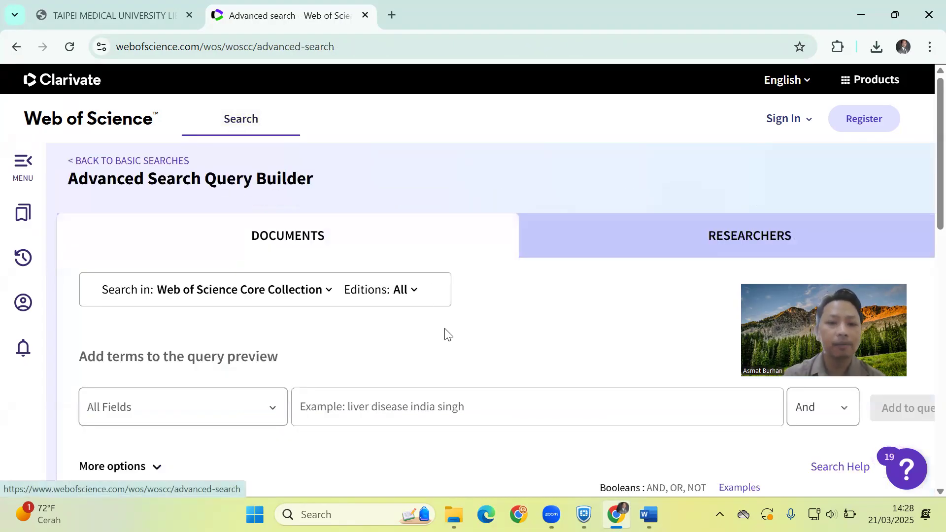
pyautogui.scroll(-5, 446, 333)
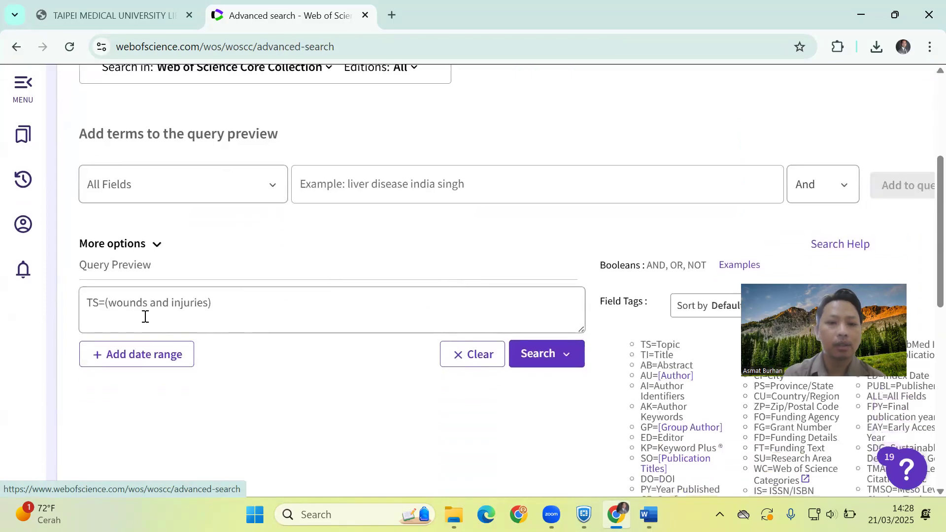
pyautogui.moveTo(244, 300); pyautogui.dragTo(69, 298)
pyautogui.press('BackSpace')
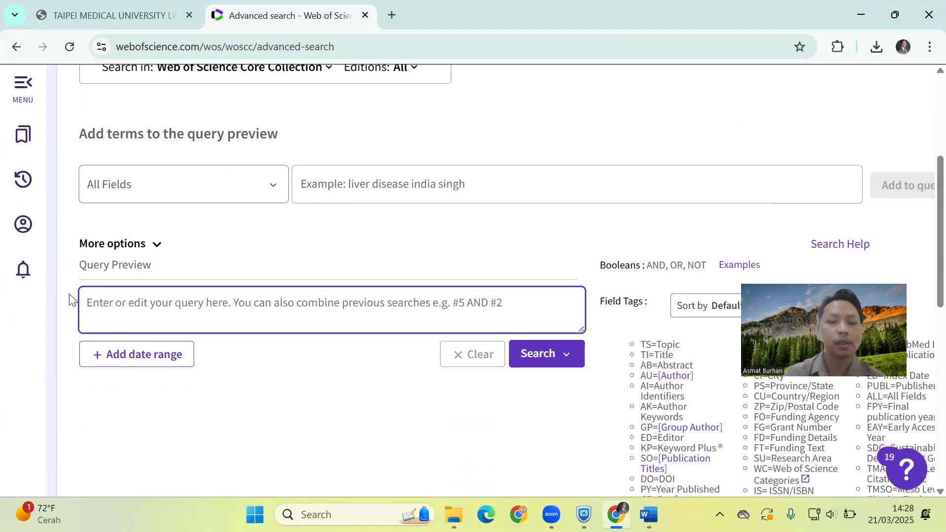
pyautogui.click(270, 187)
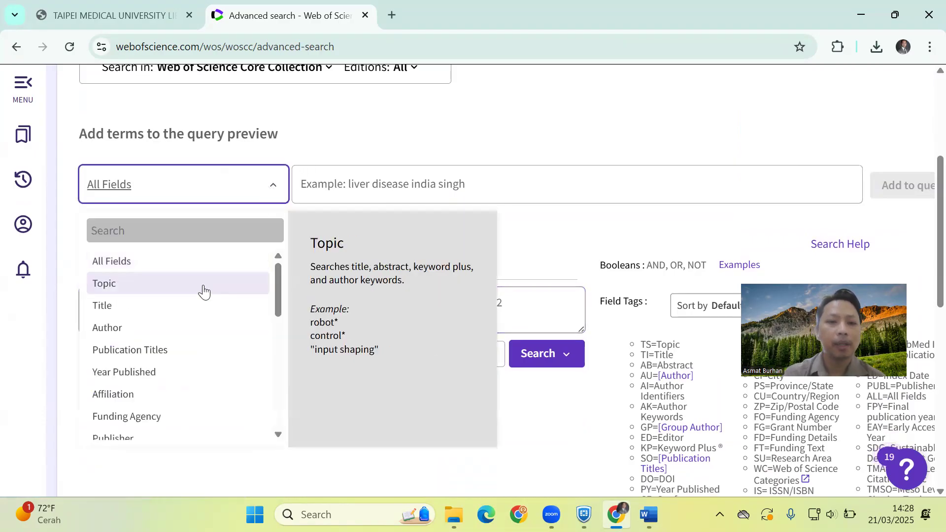
pyautogui.click(203, 285)
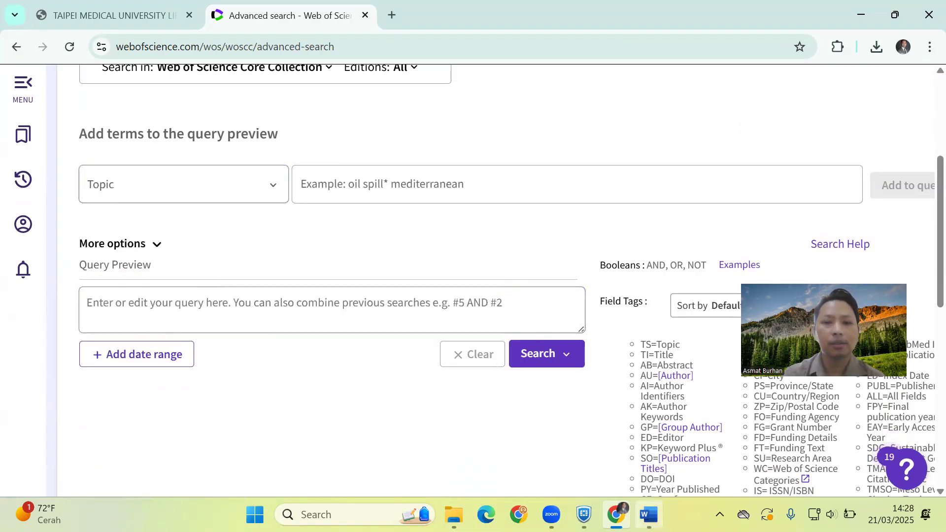
# Copy "Pressure Ulcer" from the Word table's Exposure column and add "pressure ulcer" to the Web of Science query as a topic term.
pyautogui.click(649, 515)
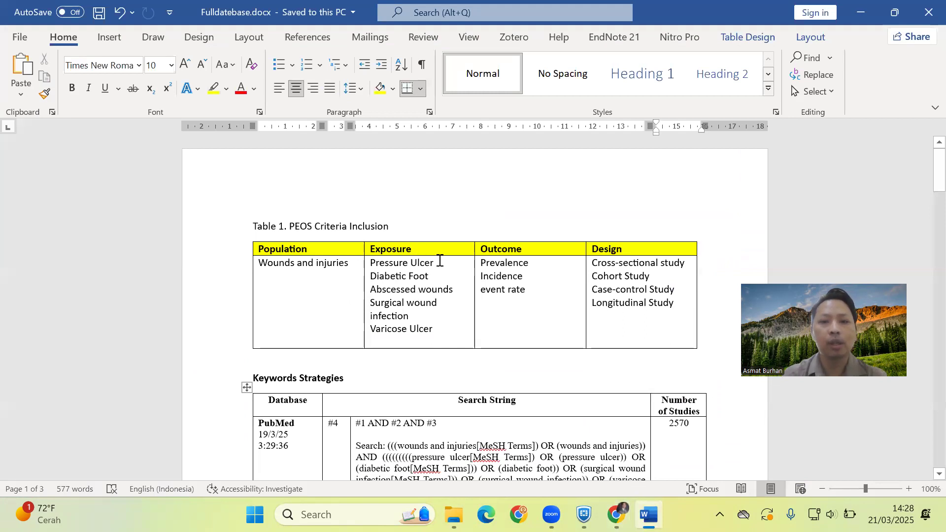
pyautogui.tripleClick(384, 264)
pyautogui.hotkey('ctrl', 'c')
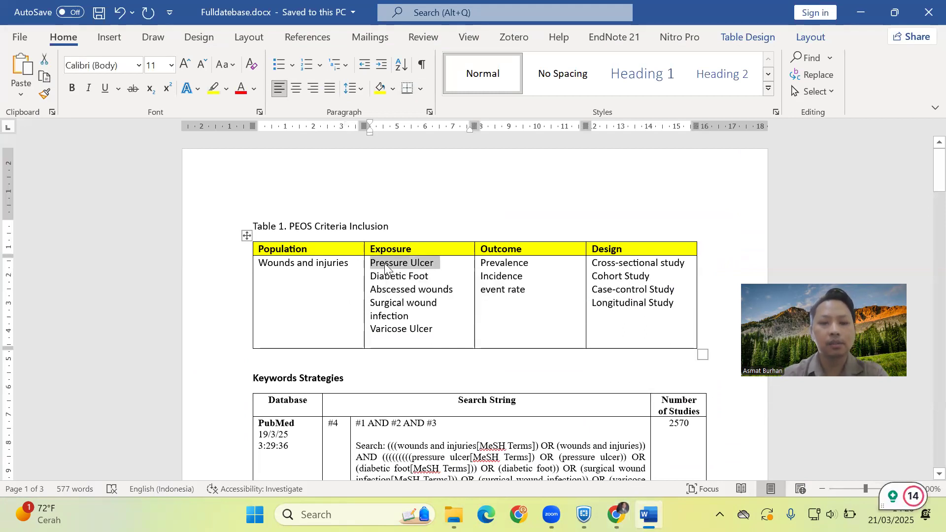
pyautogui.hotkey('alt', 'Tab')
pyautogui.click(365, 181)
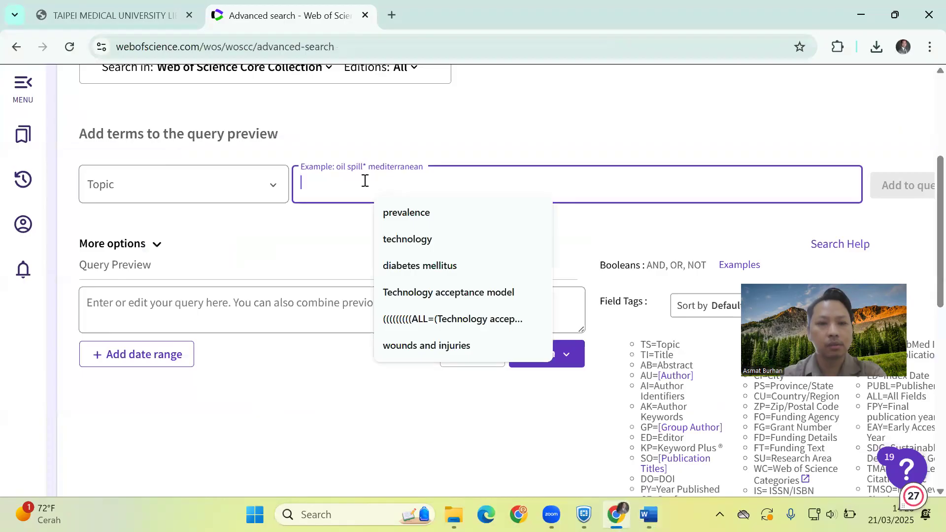
pyautogui.hotkey('ctrl', 'v')
pyautogui.click(393, 214)
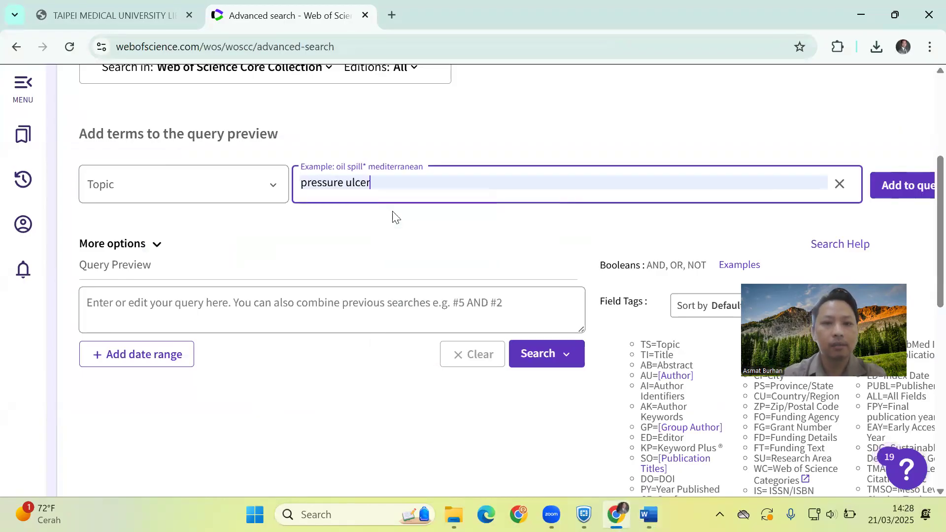
pyautogui.click(898, 188)
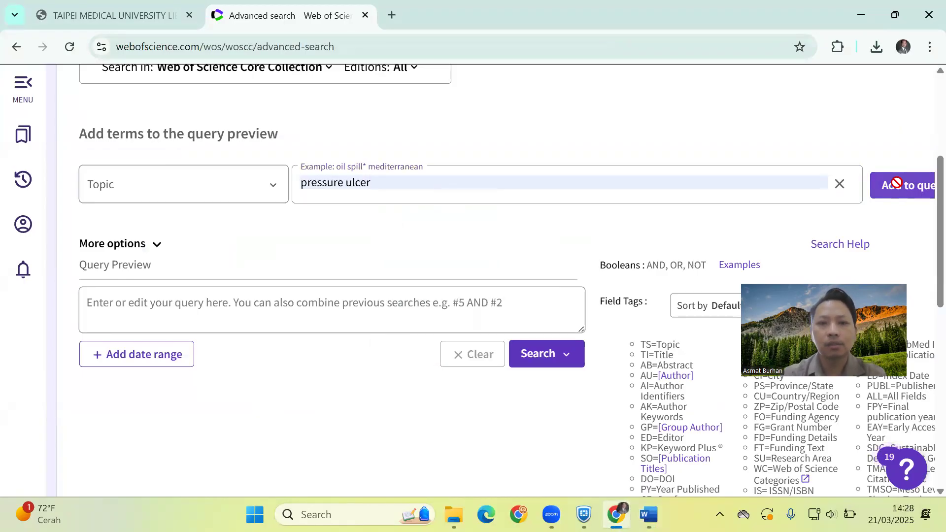
# Enter "diabetic foot" as the next topic term and set its Boolean operator to Or.
pyautogui.click(396, 185)
pyautogui.write('diabet')
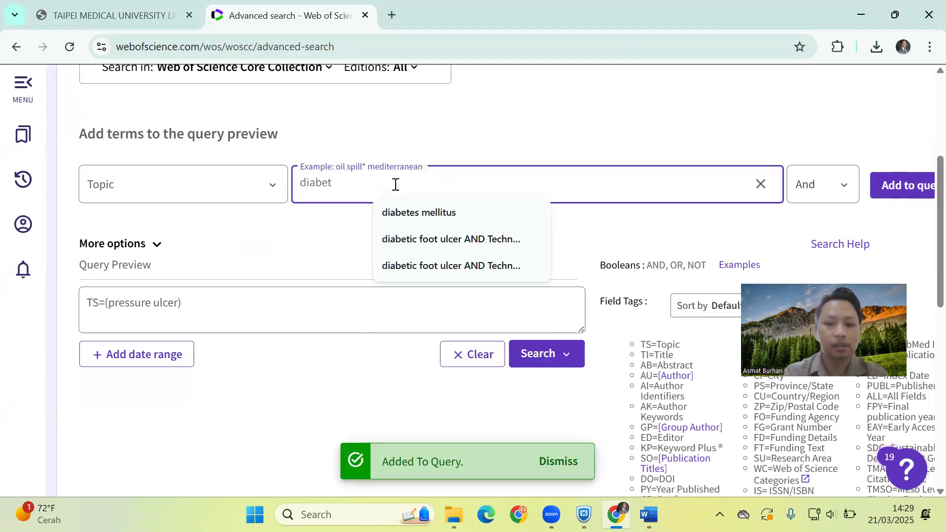
pyautogui.write('ic foot')
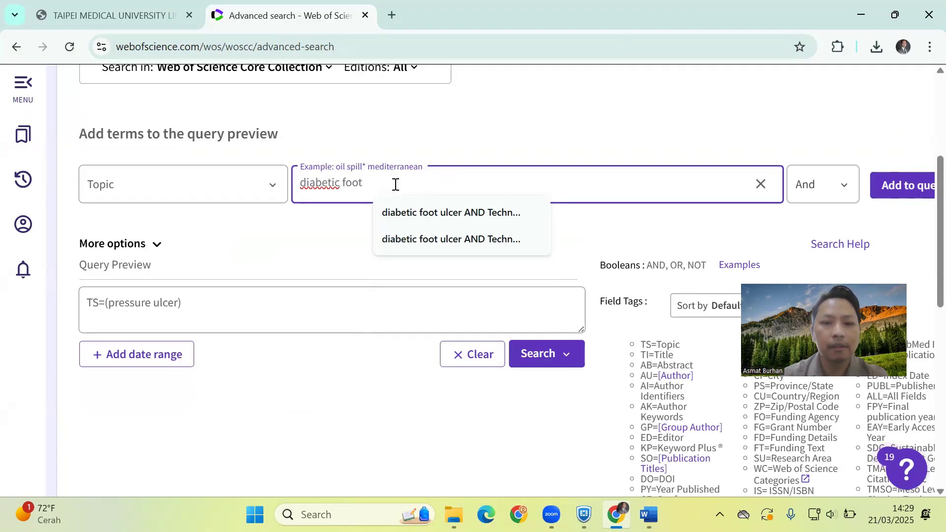
pyautogui.click(846, 190)
pyautogui.click(821, 209)
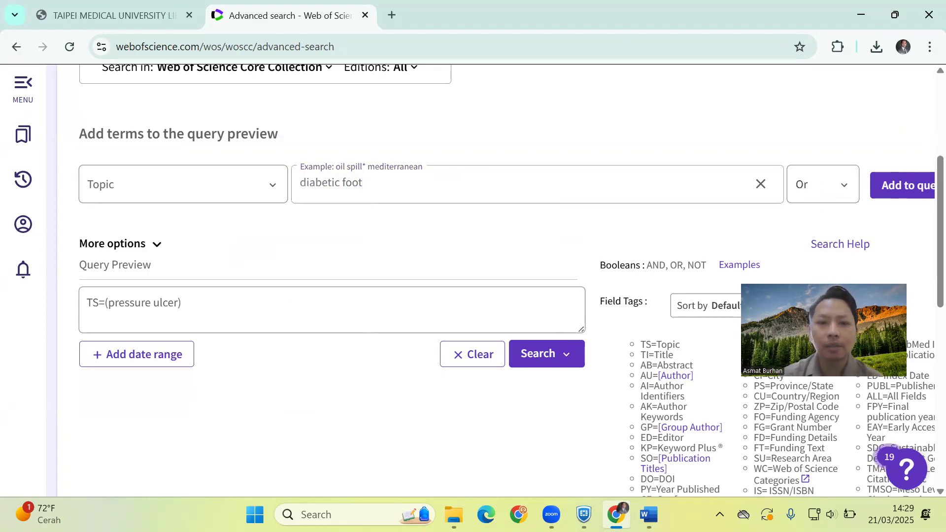
# Switch to the Word document and copy "Abscessed wounds" from the Exposure column of the PEOS table.
pyautogui.hotkey('alt', 'Tab')
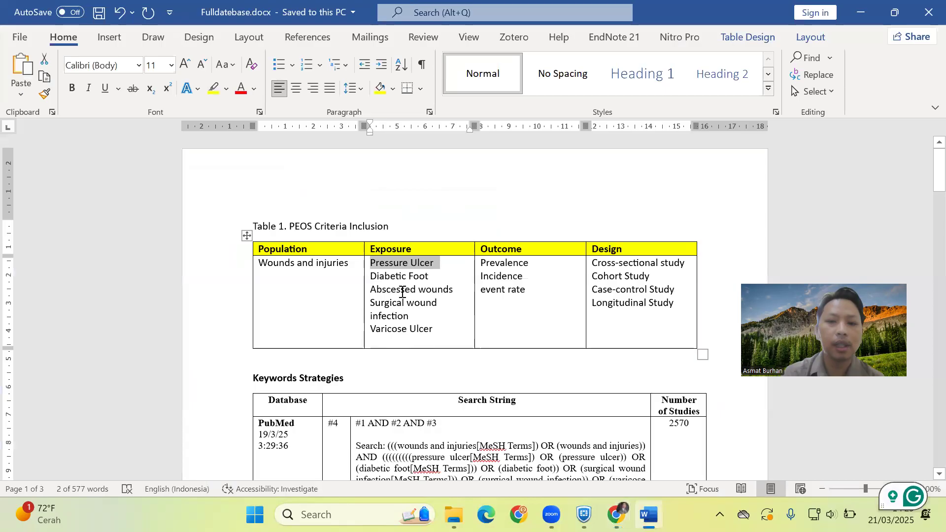
pyautogui.click(398, 329)
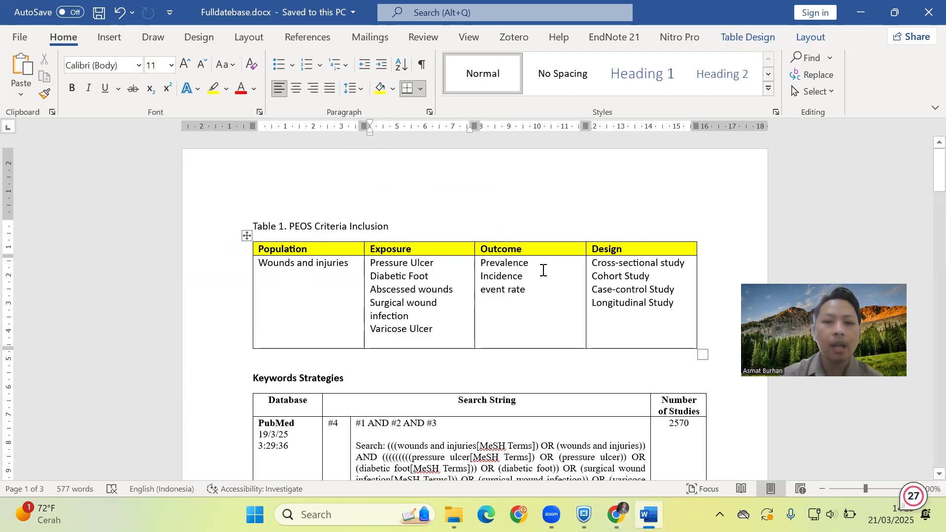
pyautogui.tripleClick(390, 291)
pyautogui.hotkey('ctrl', 'c')
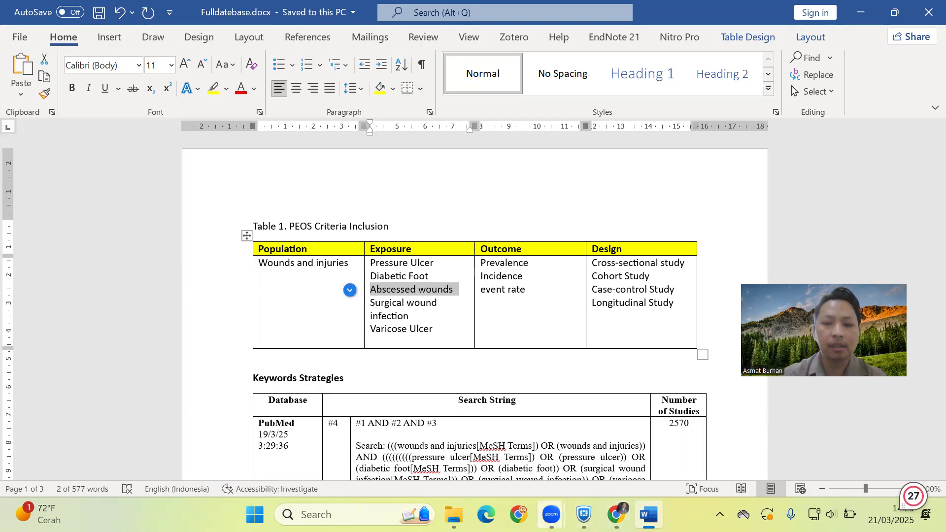
# Switch back to Web of Science and add the diabetic foot term to the query preview.
pyautogui.click(616, 515)
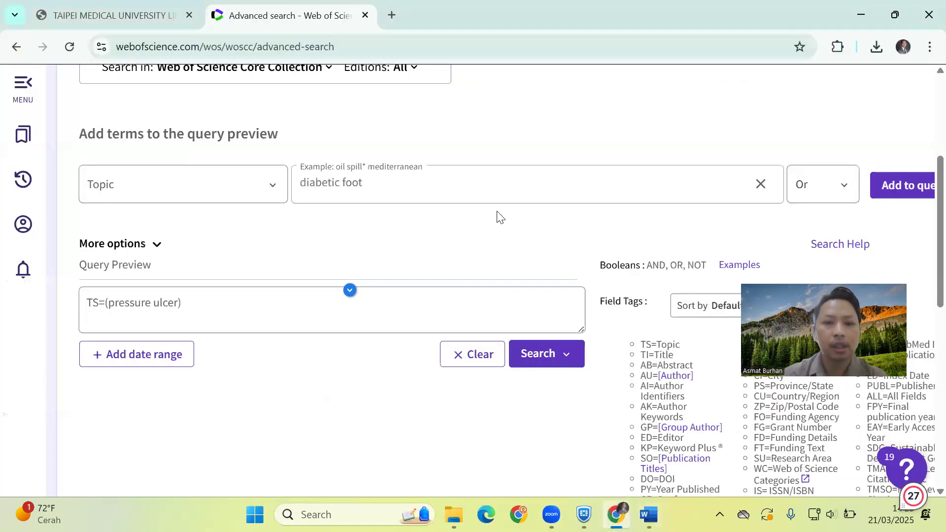
pyautogui.click(900, 190)
# Enter "abscessed wounds" as the next topic term and add it to the query preview with the Or operator.
pyautogui.click(422, 184)
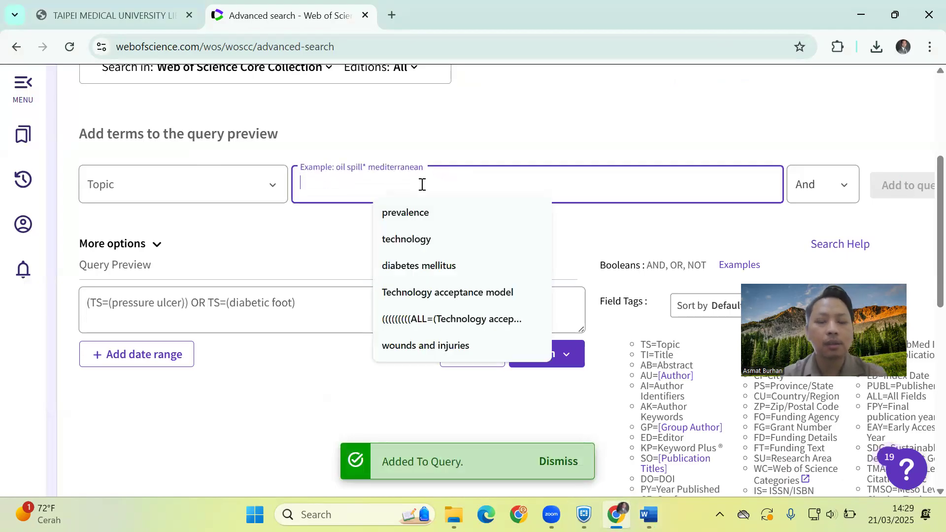
pyautogui.hotkey('ctrl', 'v')
pyautogui.click(306, 182)
pyautogui.press('BackSpace')
pyautogui.write('a')
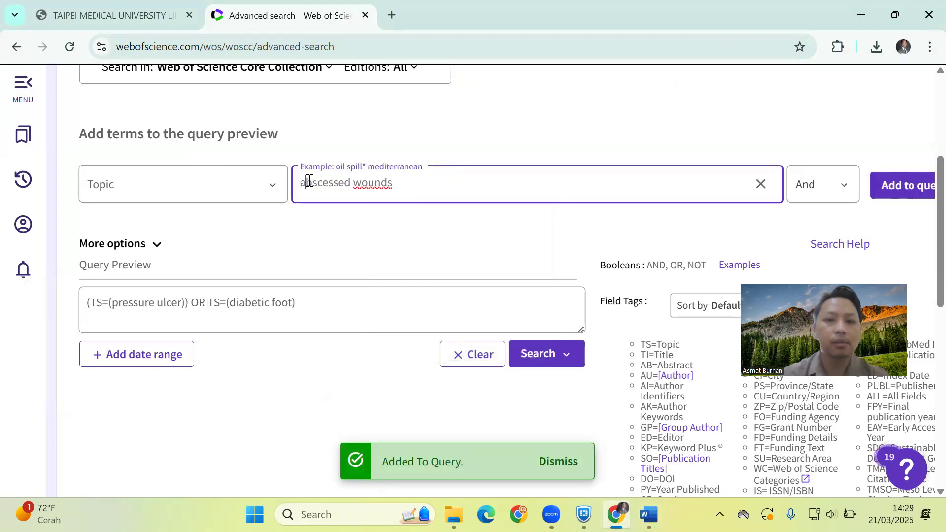
pyautogui.click(848, 184)
pyautogui.click(818, 212)
pyautogui.click(895, 186)
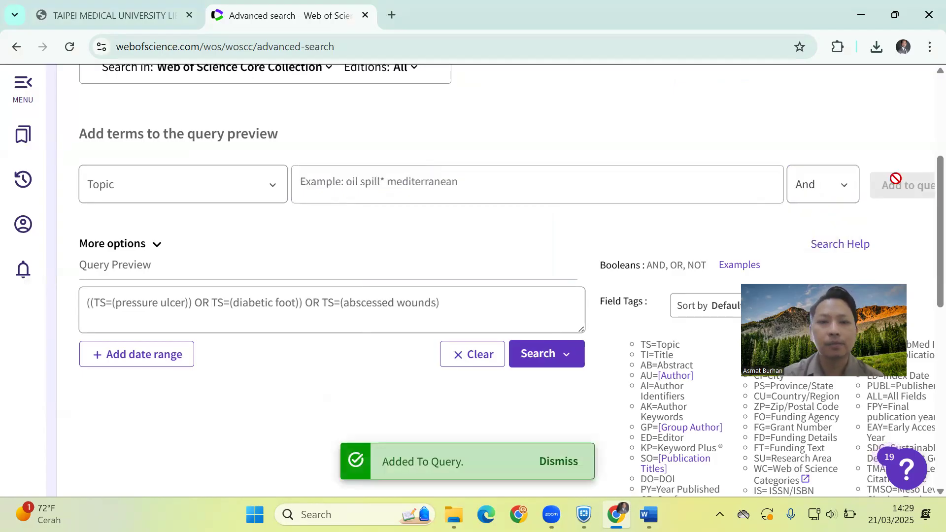
# Check the Exposure column in the Word document and enter "surgical wound infection" as the next topic term in Web of Science.
pyautogui.hotkey('alt', 'Tab')
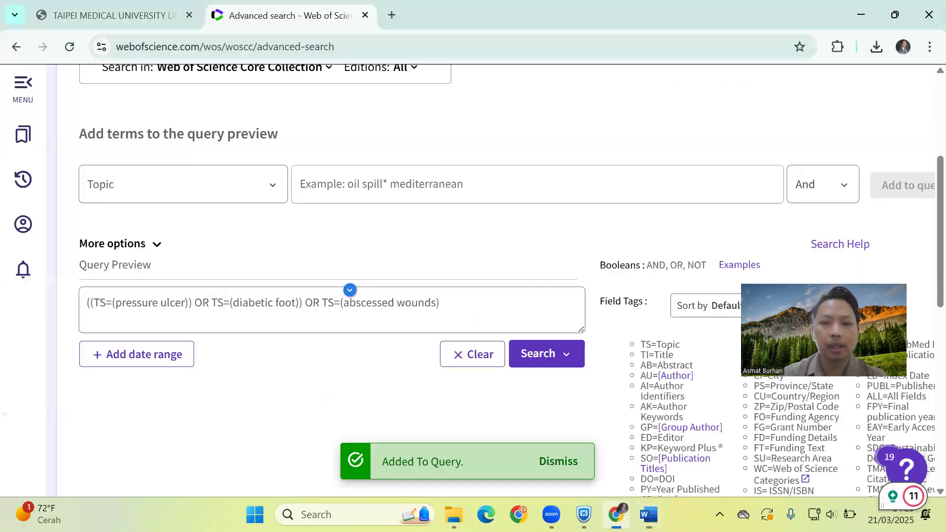
pyautogui.click(616, 514)
pyautogui.click(398, 181)
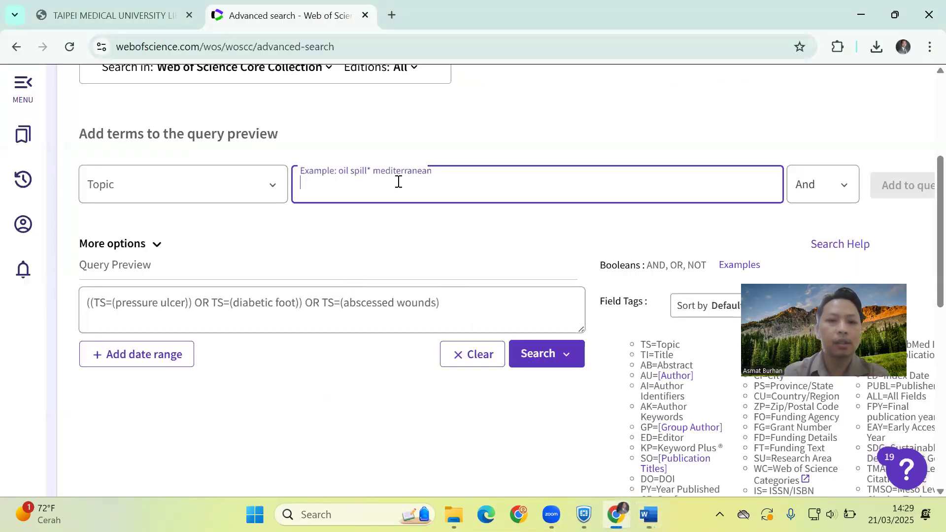
pyautogui.write('surgi')
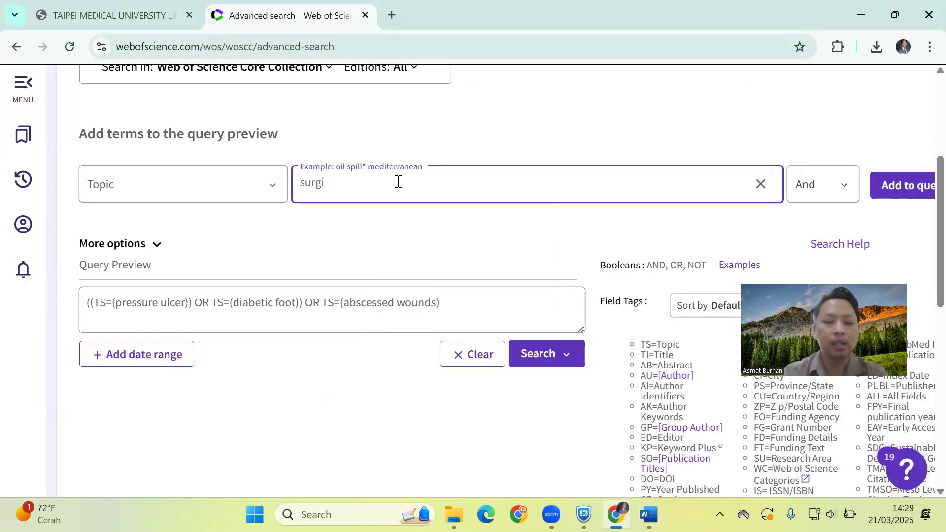
pyautogui.write('cal wond ')
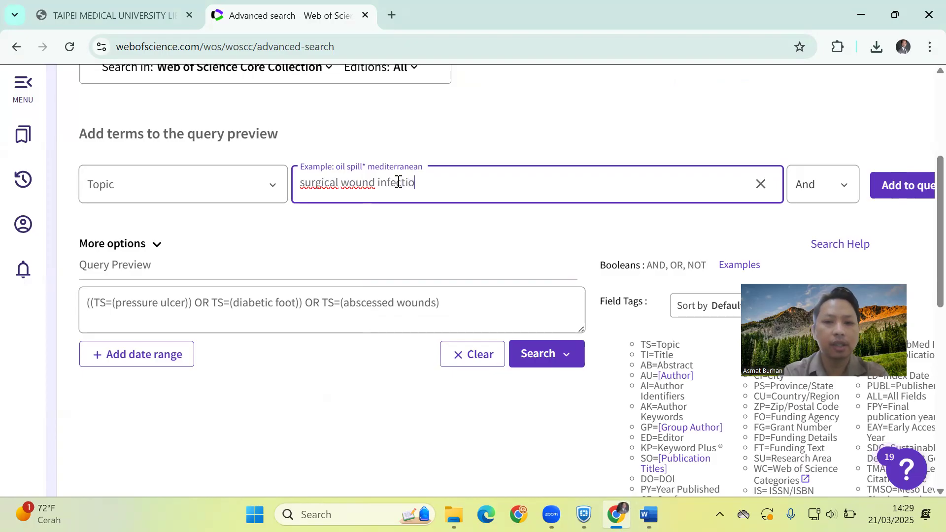
pyautogui.write('infection')
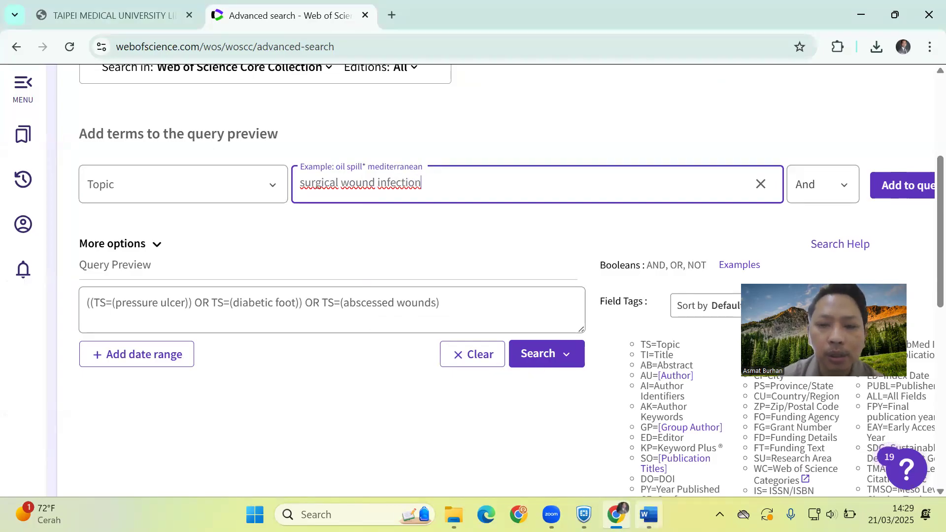
# Check the Exposure list in the Word document again, and add the surgical wound infection term to the Web of Science query with Or.
pyautogui.click(649, 514)
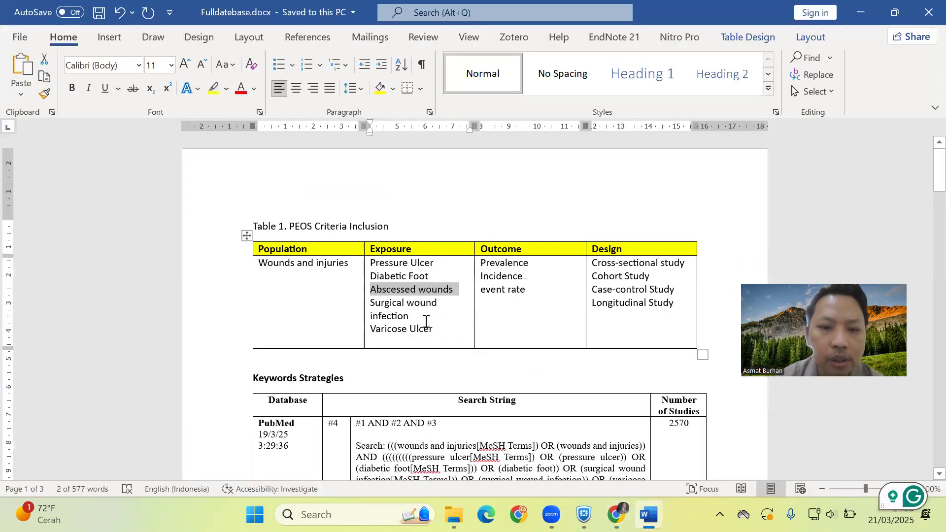
pyautogui.hotkey('alt', 'Tab')
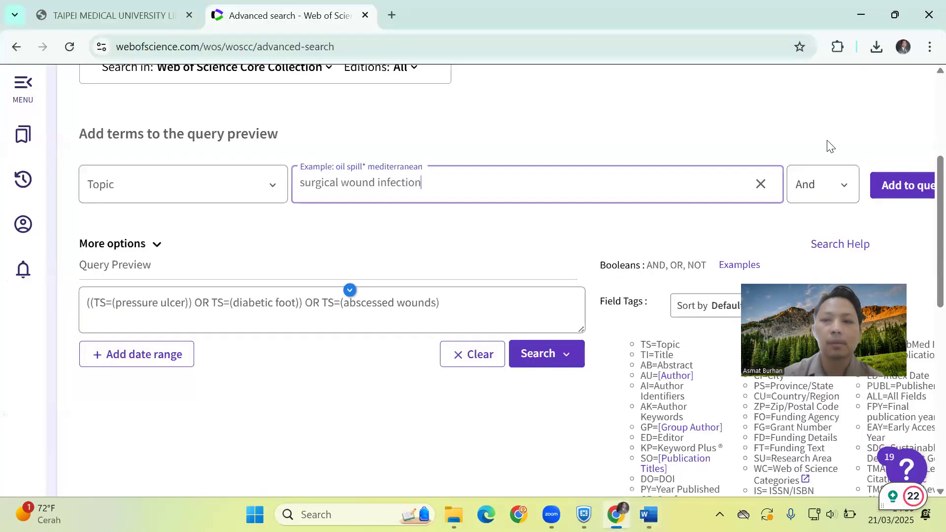
pyautogui.click(848, 182)
pyautogui.click(817, 212)
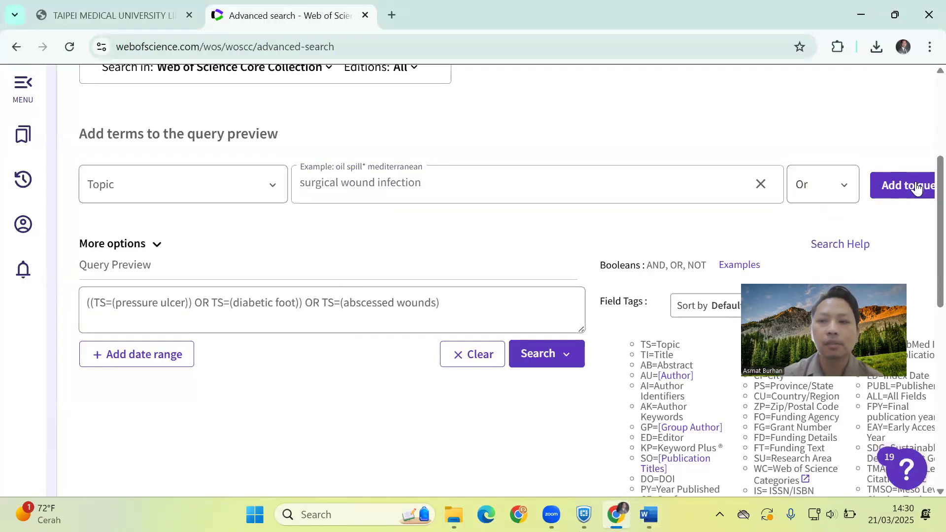
pyautogui.click(911, 185)
# Add "varicose ulcer" to the query preview as a topic term with Or and run the combined exposure search.
pyautogui.click(477, 178)
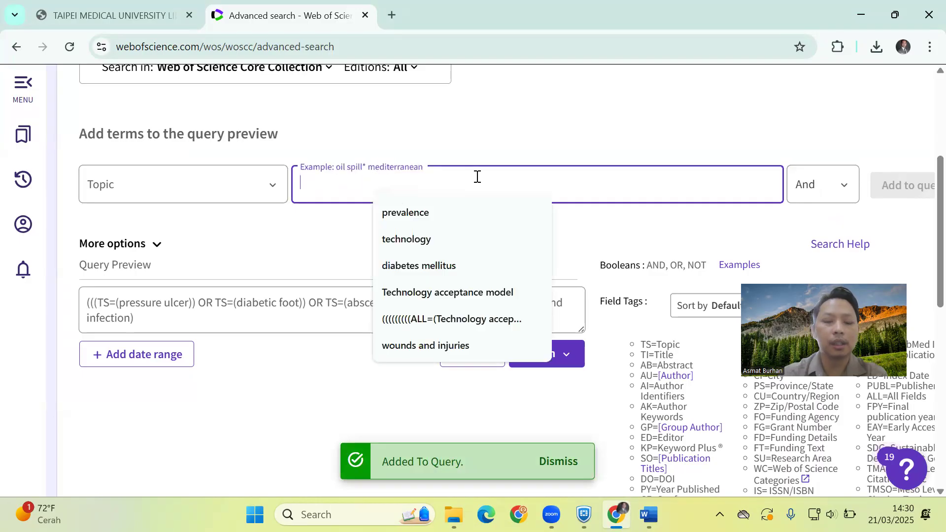
pyautogui.write('v')
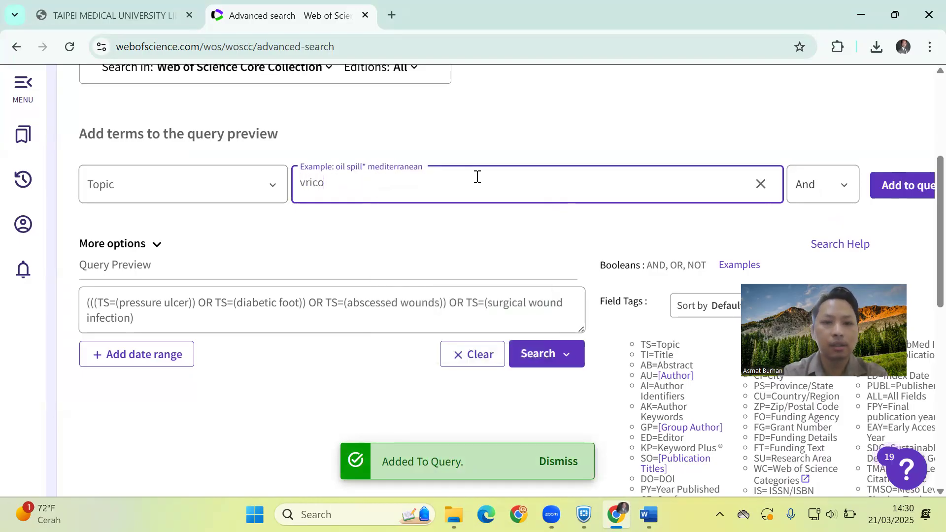
pyautogui.write('aricose ulcer')
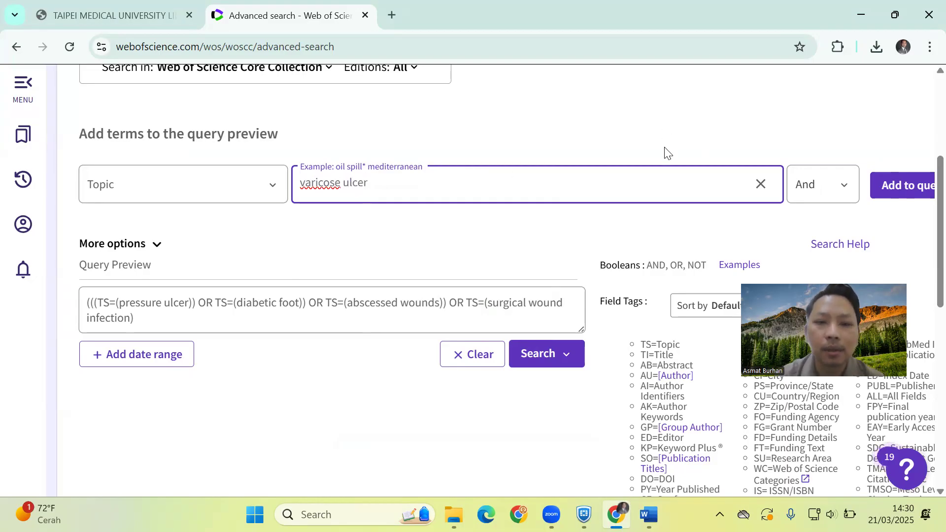
pyautogui.click(840, 185)
pyautogui.click(821, 213)
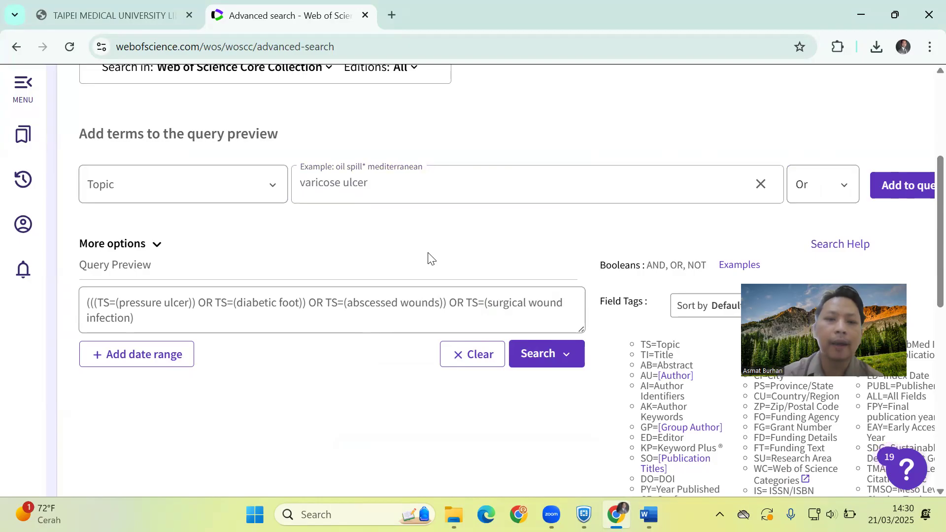
pyautogui.click(903, 193)
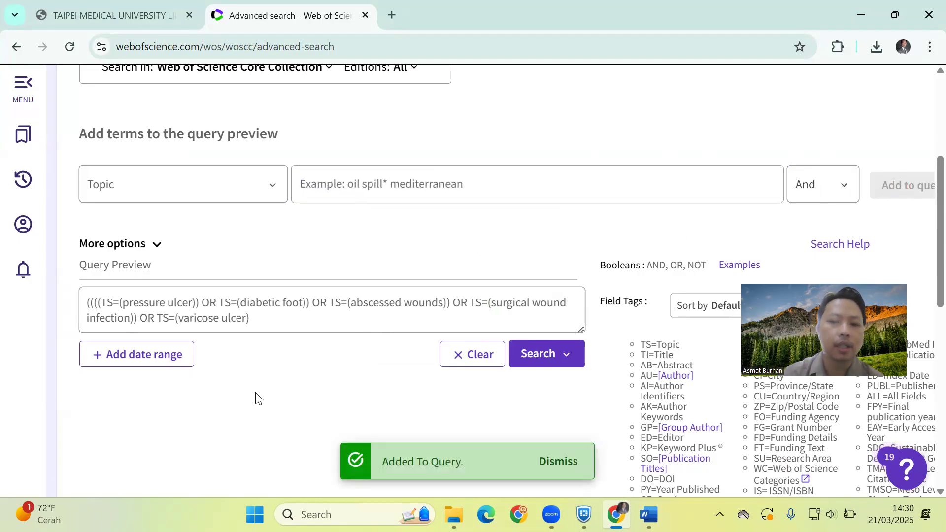
pyautogui.scroll(-1, 325, 380)
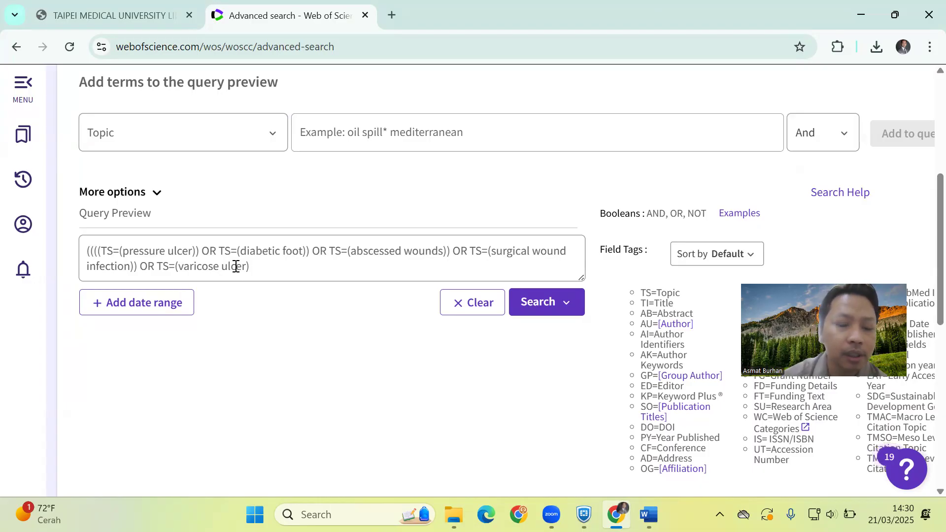
pyautogui.click(539, 302)
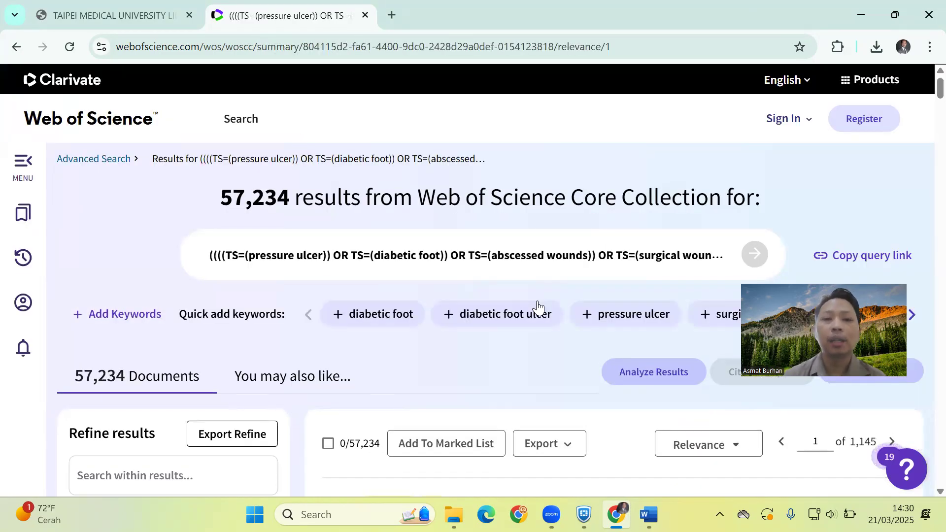
# Return to the advanced search page and clear the exposure terms from the query preview.
pyautogui.click(248, 129)
pyautogui.scroll(-7, 434, 328)
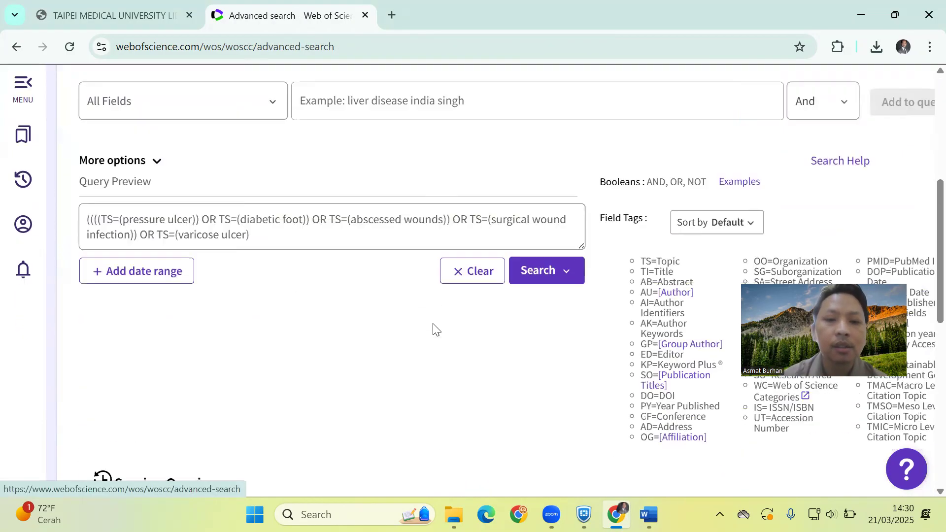
pyautogui.scroll(4, 353, 372)
pyautogui.click(324, 386)
pyautogui.hotkey('ctrl', 'a')
pyautogui.press('BackSpace')
# Set the search field to Topic and add "prevalence" to the empty query preview.
pyautogui.click(260, 257)
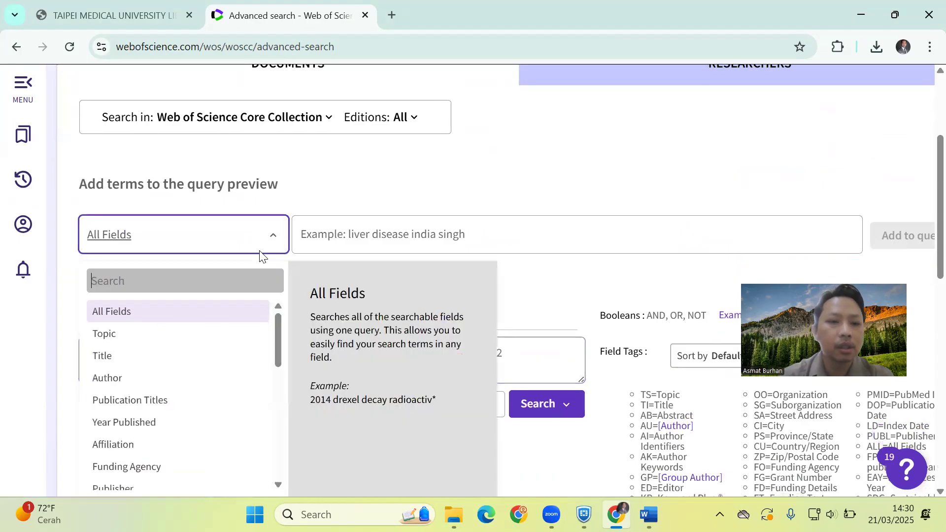
pyautogui.click(176, 334)
pyautogui.click(396, 237)
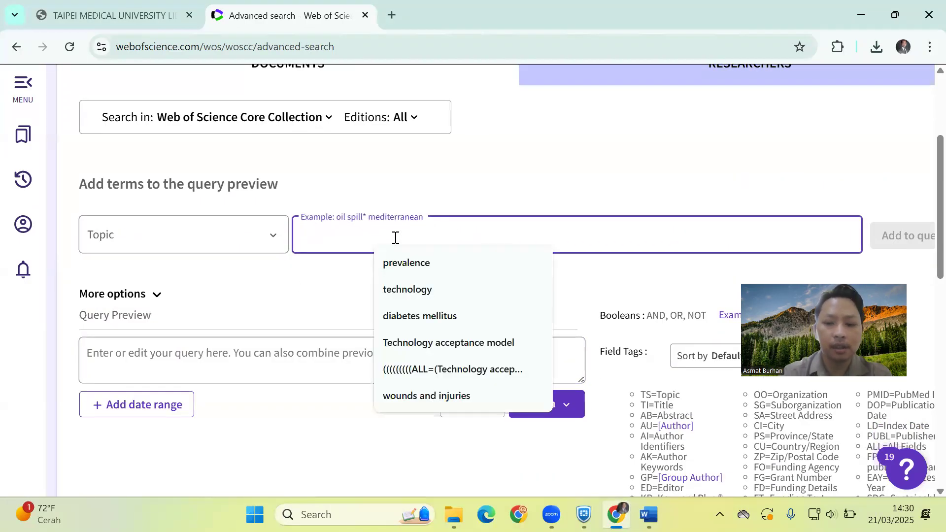
pyautogui.write('pre')
pyautogui.click(407, 264)
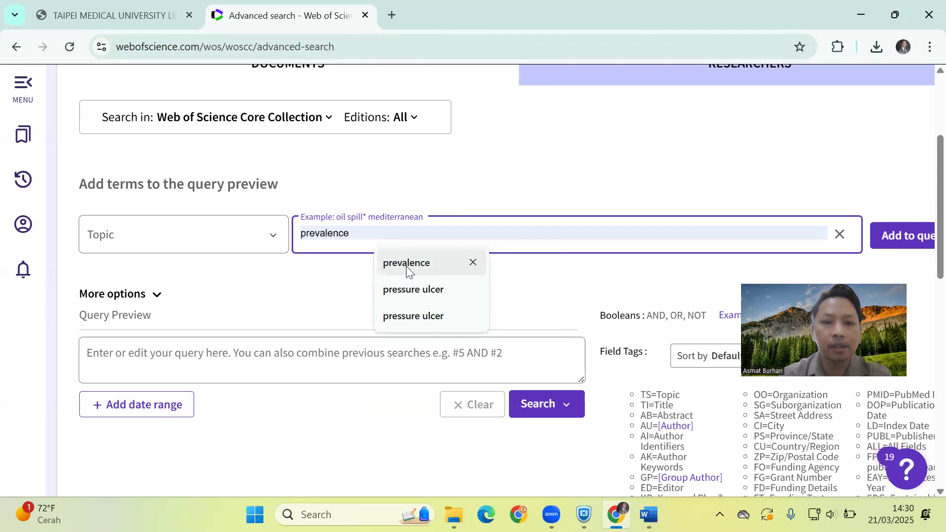
pyautogui.click(900, 232)
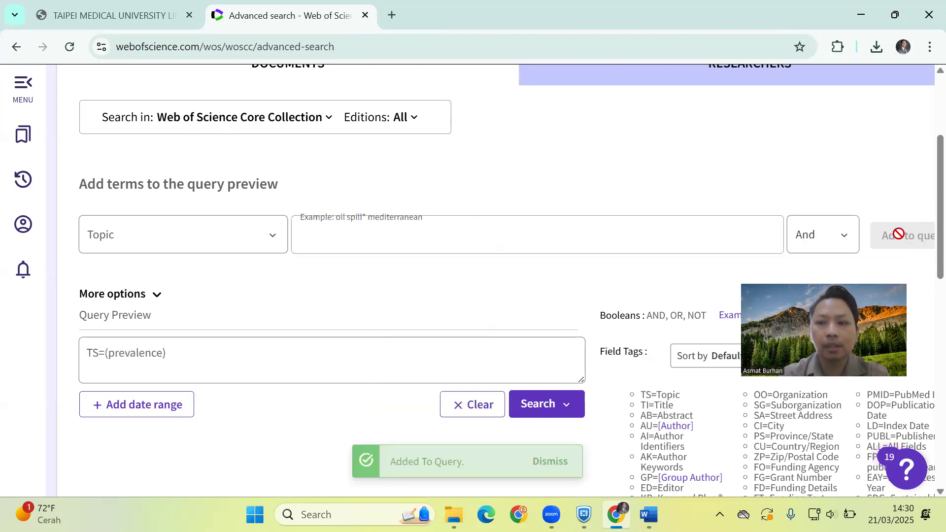
# Enter "incidence" as the next topic term and add it to the query preview with the Or operator.
pyautogui.click(543, 237)
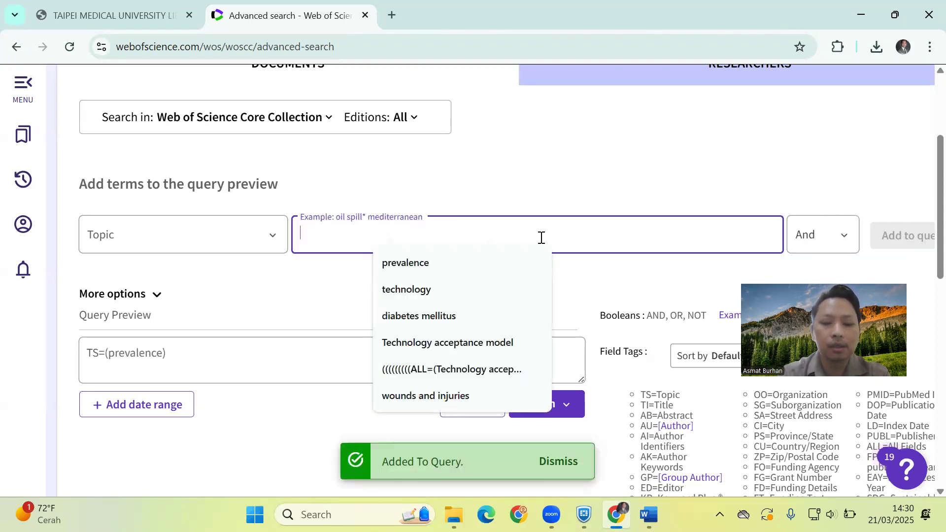
pyautogui.write('incid')
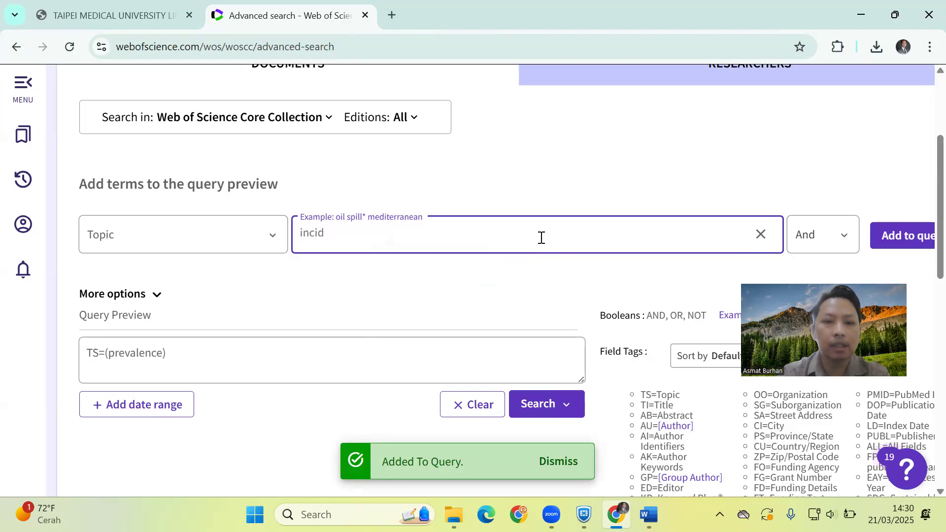
pyautogui.write('ence')
pyautogui.hotkey('ctrl', 'a')
pyautogui.click(854, 240)
pyautogui.click(818, 267)
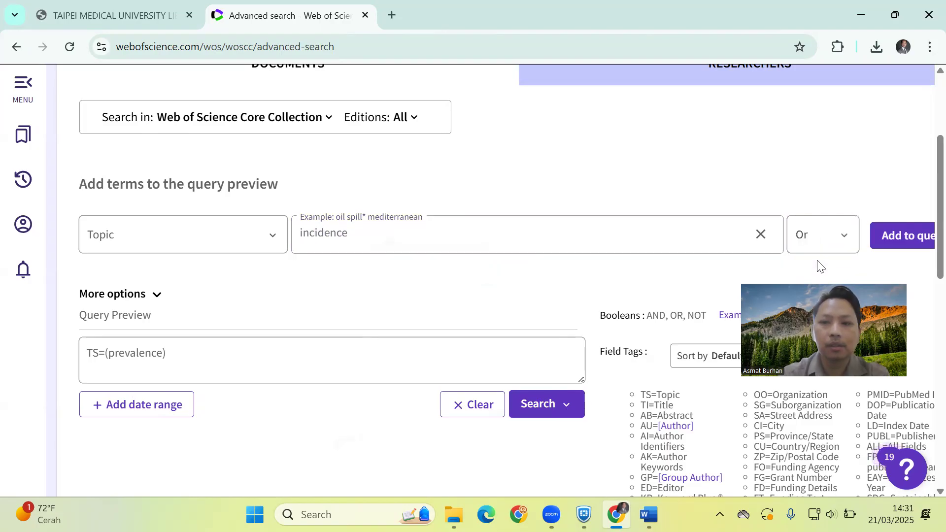
pyautogui.click(899, 246)
# Enter "event rate" as the next topic term and add it to the query preview with the Or operator.
pyautogui.click(458, 231)
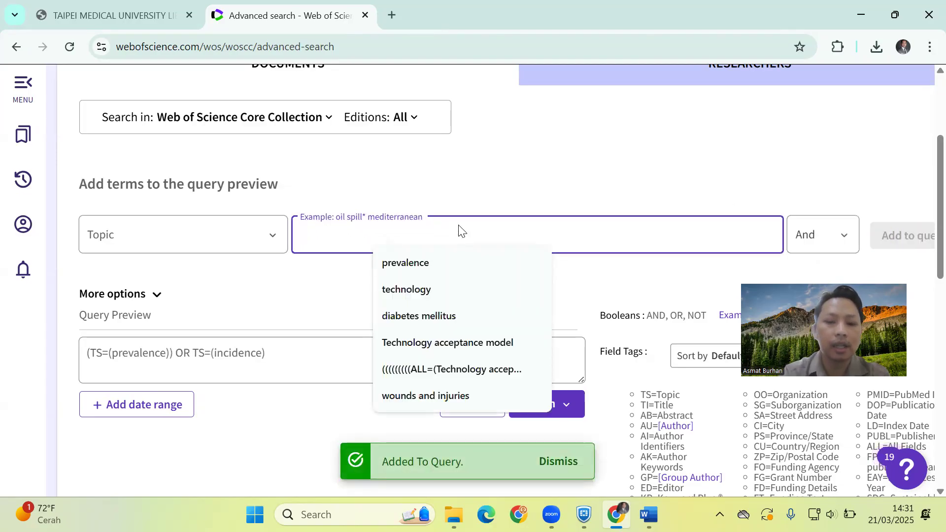
pyautogui.write('event r')
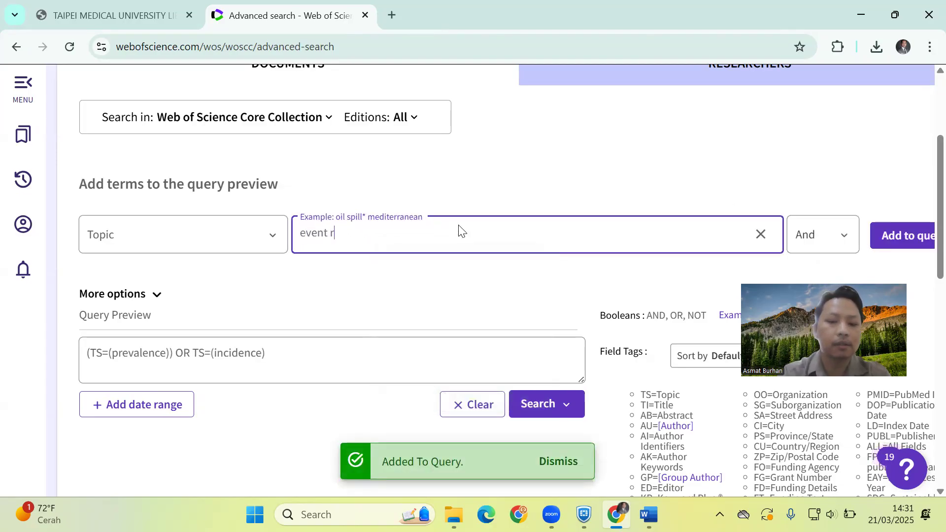
pyautogui.click(808, 236)
pyautogui.click(822, 265)
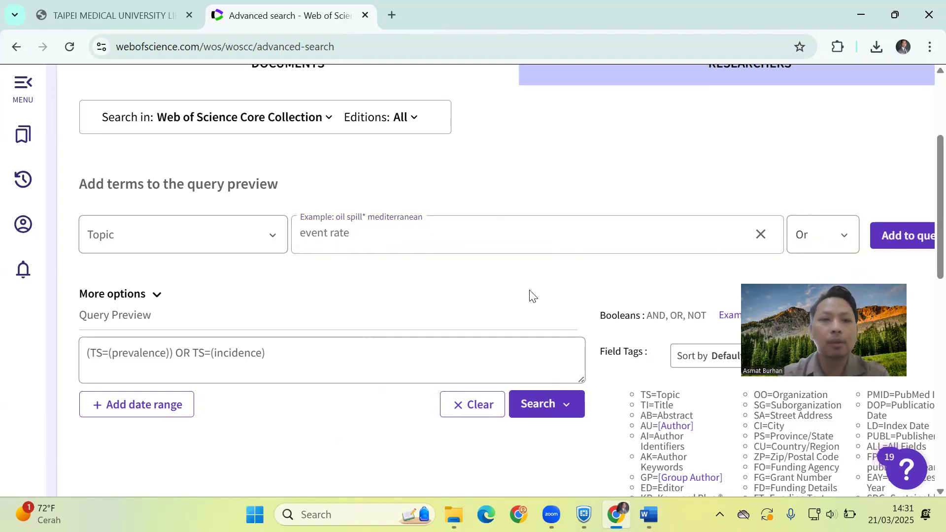
pyautogui.scroll(1, 530, 296)
pyautogui.scroll(-1, 519, 238)
pyautogui.scroll(1, 523, 241)
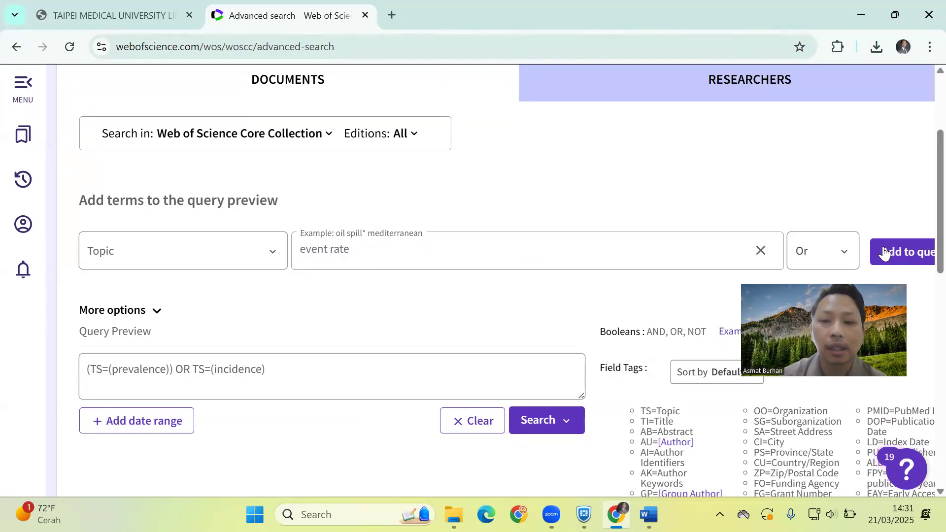
pyautogui.click(882, 250)
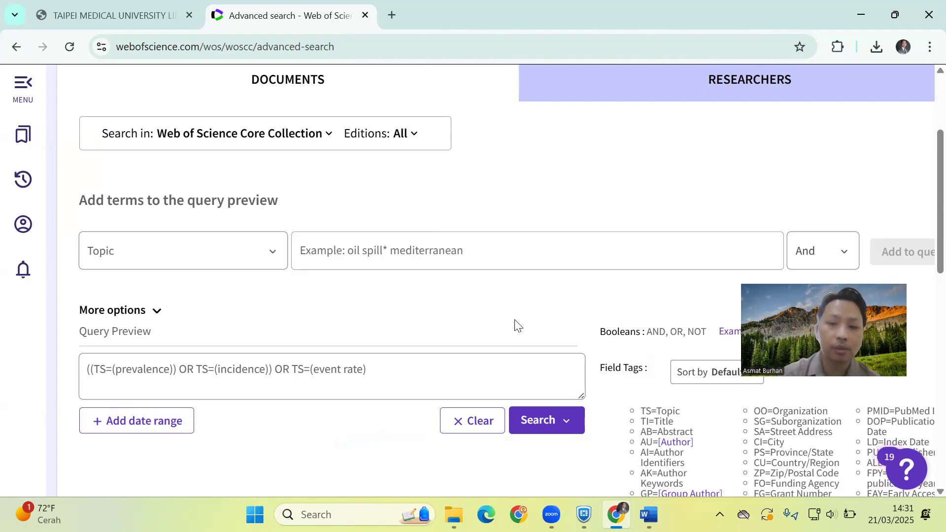
# Run the combined outcome search, and return to the advanced search page's session queries list.
pyautogui.click(539, 429)
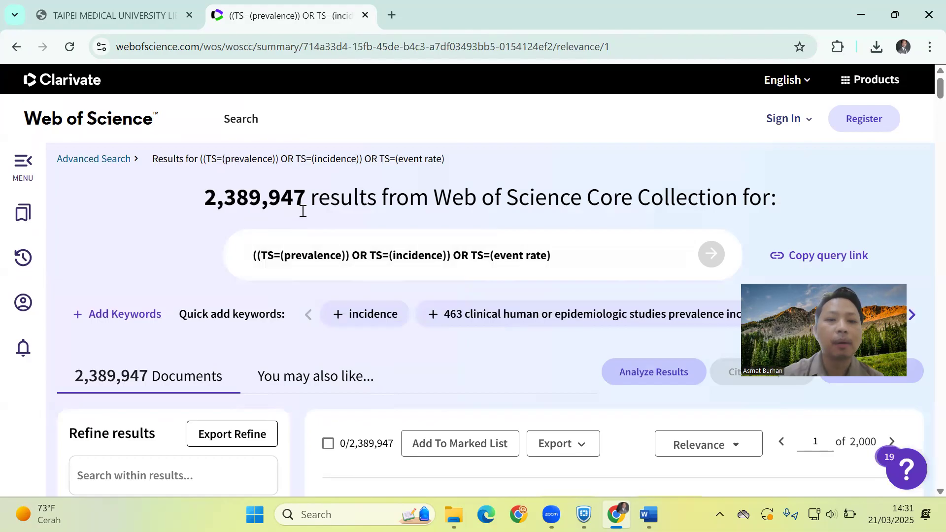
pyautogui.click(236, 120)
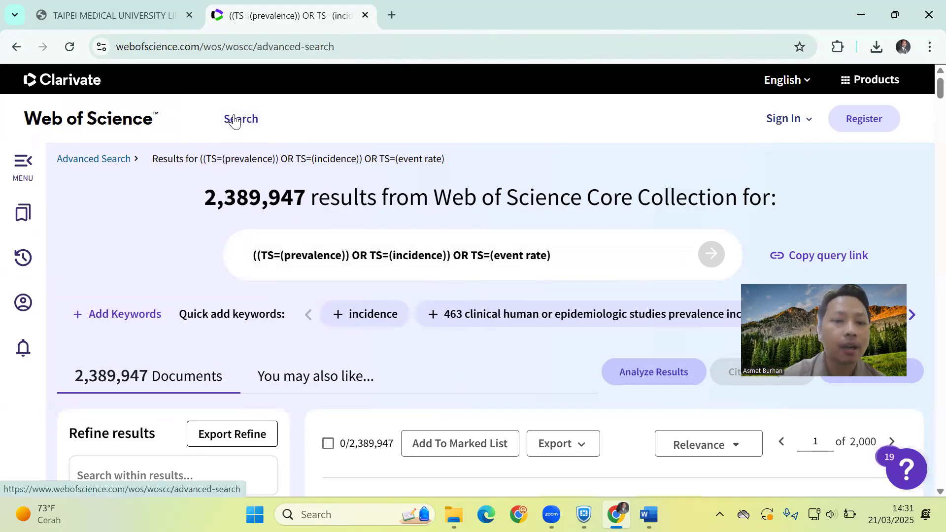
pyautogui.scroll(-7, 410, 333)
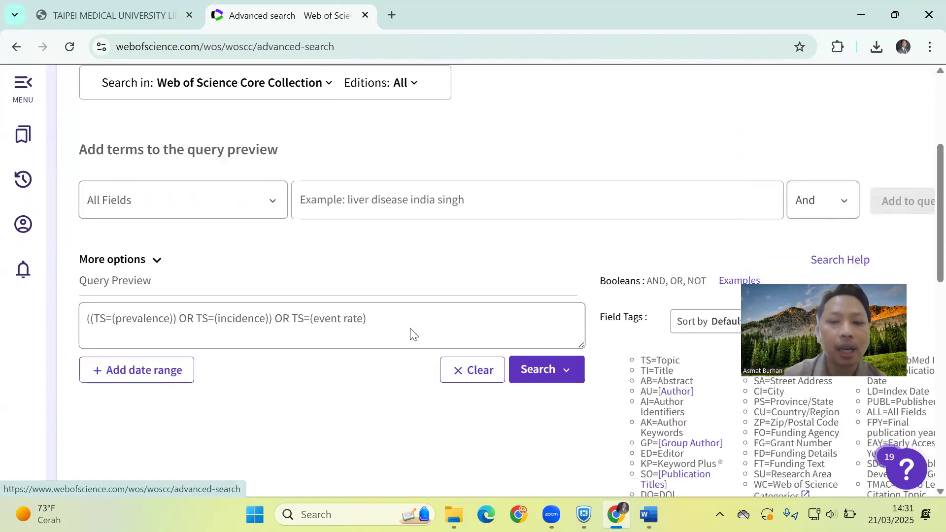
pyautogui.scroll(-7, 410, 334)
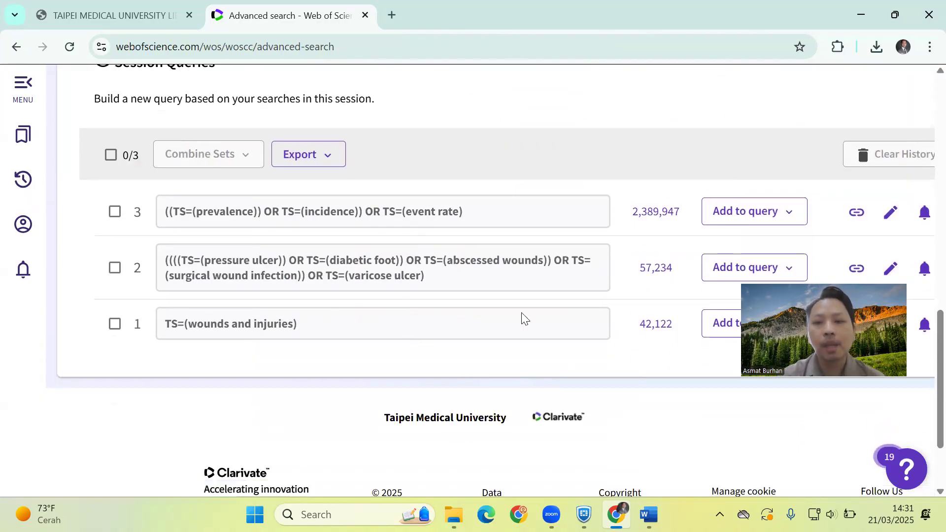
# Select session queries 1, 2 and 3 and combine the sets with the And operator.
pyautogui.scroll(-1, 522, 318)
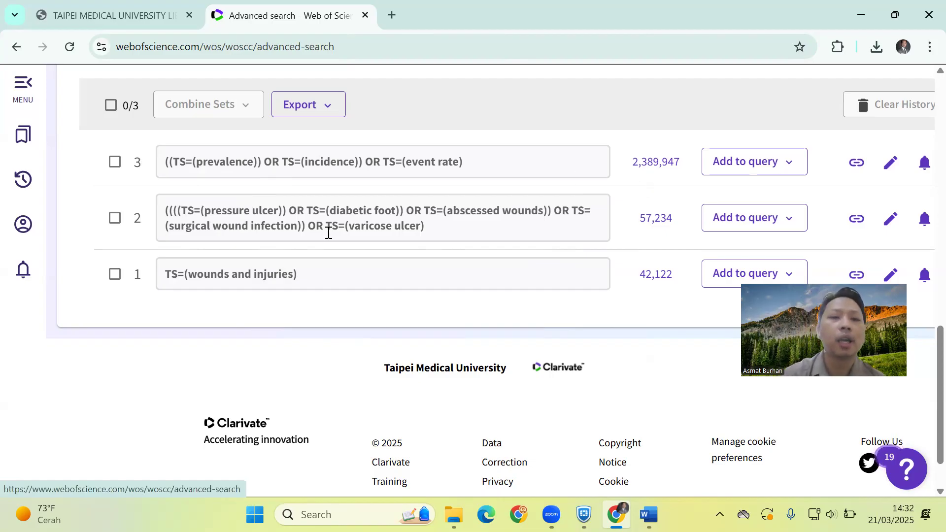
pyautogui.scroll(2, 328, 233)
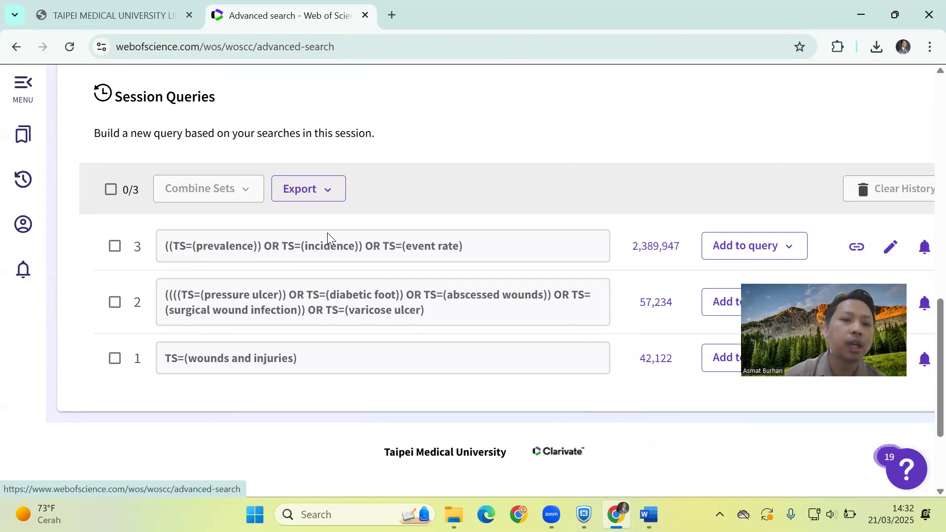
pyautogui.click(114, 358)
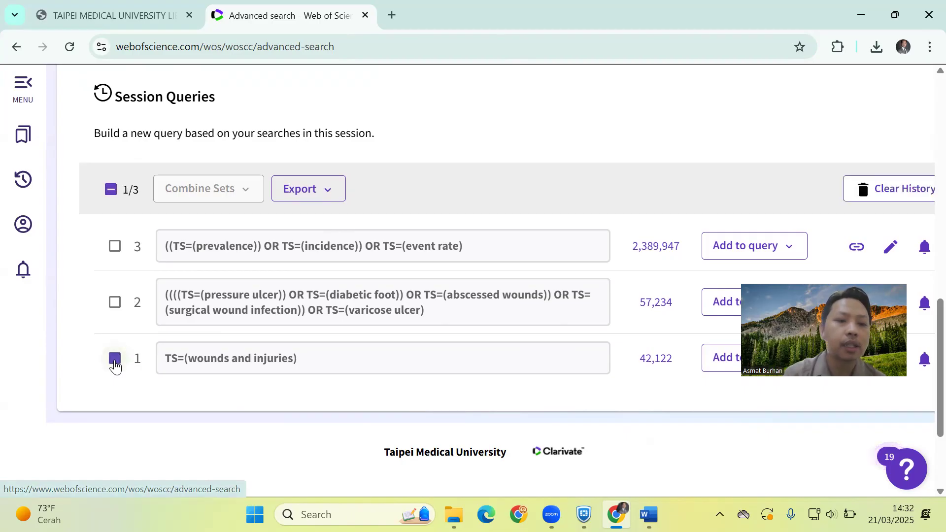
pyautogui.click(115, 302)
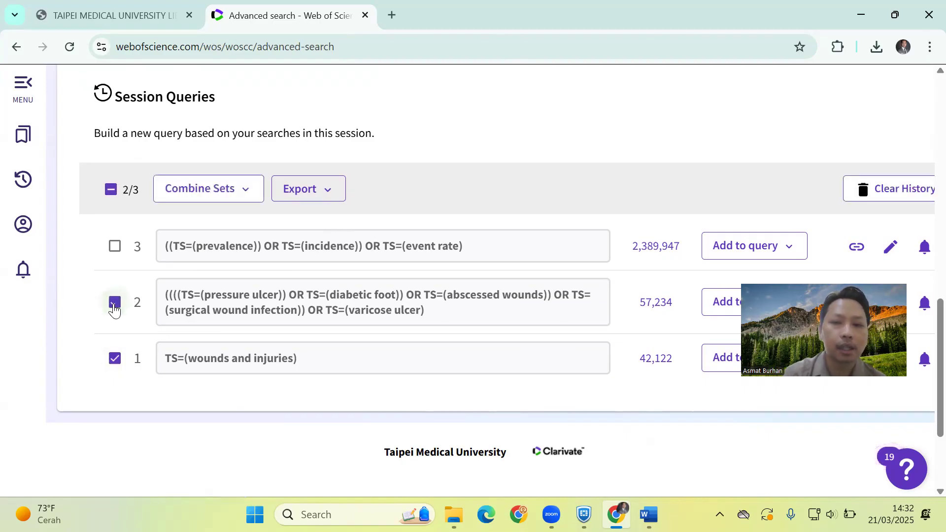
pyautogui.click(116, 248)
pyautogui.click(249, 197)
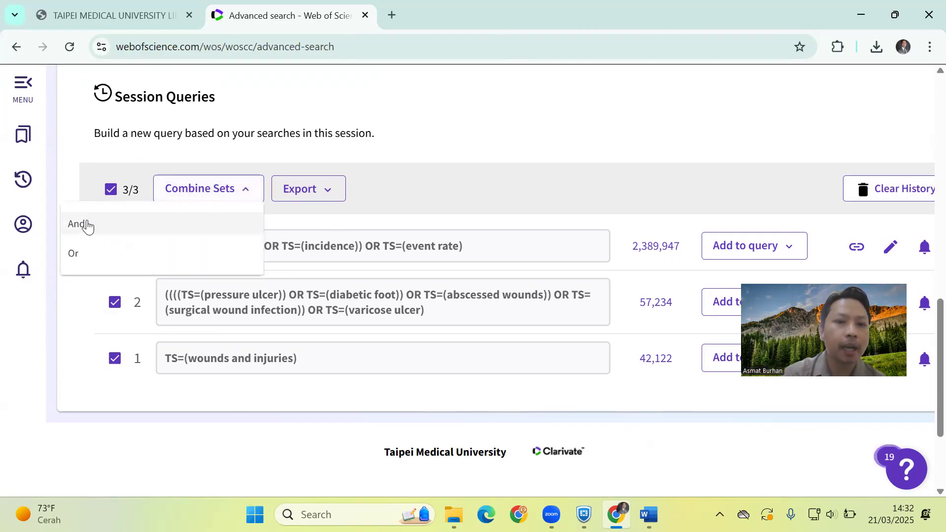
pyautogui.click(87, 227)
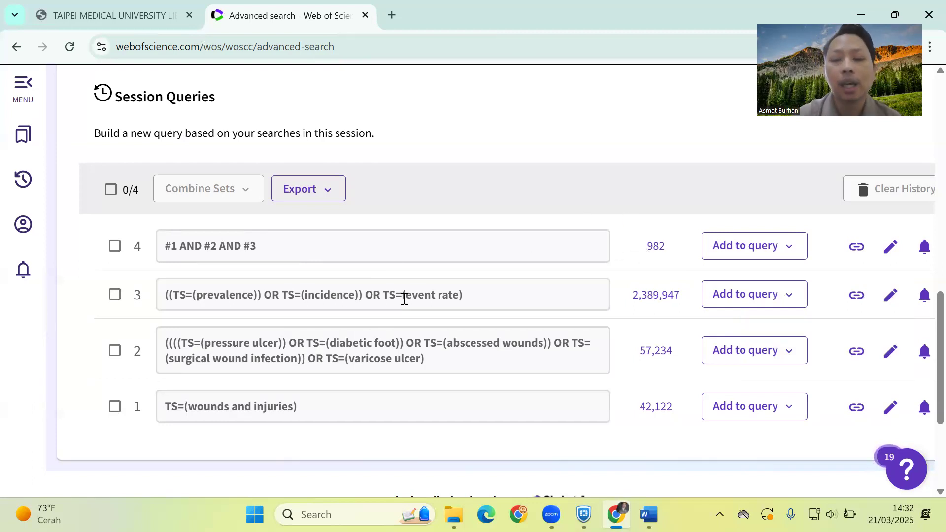
# Copy session query 1, TS=(wounds and injuries), and paste it as plain text into row #1 of Web of Science in the Word document.
pyautogui.moveTo(304, 413); pyautogui.dragTo(164, 409)
pyautogui.hotkey('ctrl', 'c')
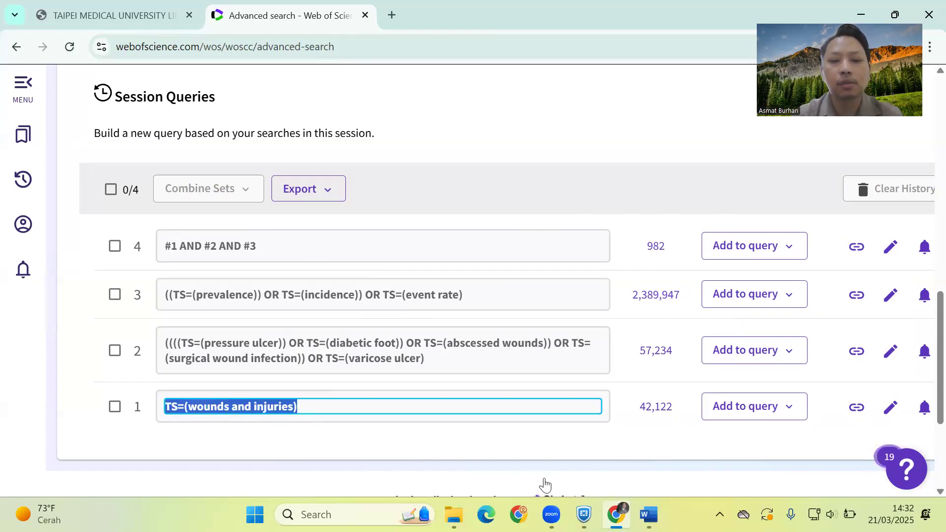
pyautogui.hotkey('alt', 'Tab')
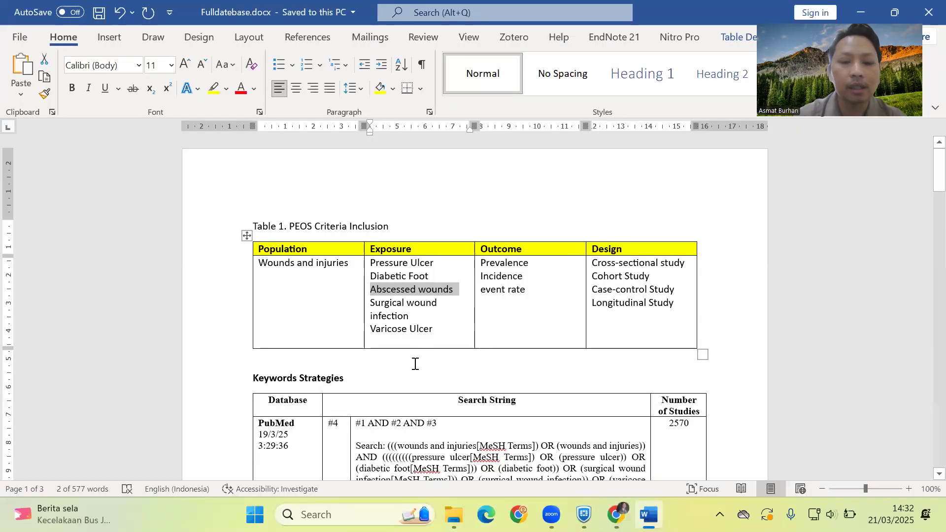
pyautogui.scroll(-10, 414, 363)
pyautogui.scroll(-15, 414, 363)
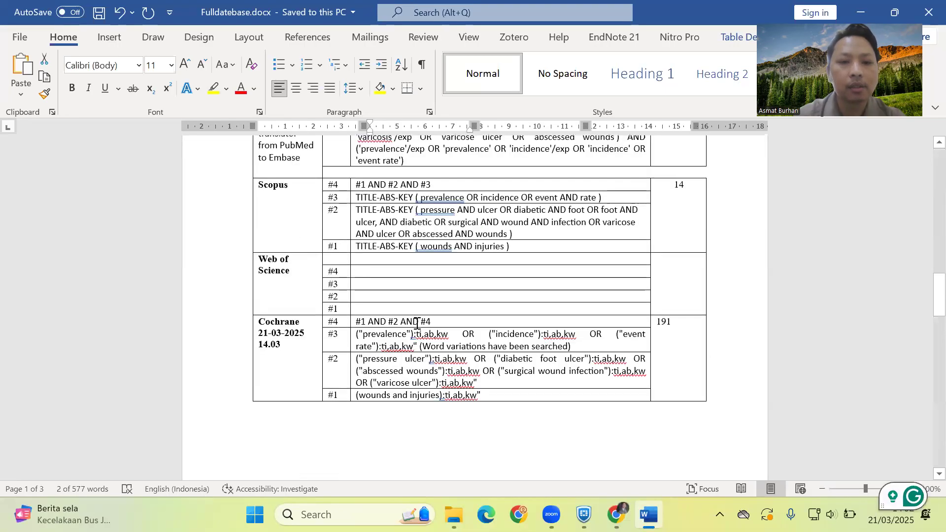
pyautogui.click(380, 309)
pyautogui.rightClick(379, 310)
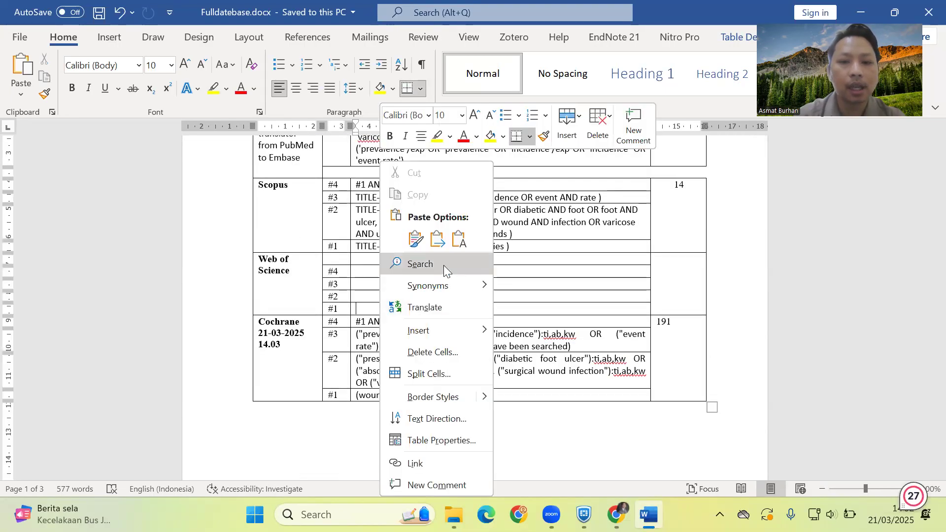
pyautogui.click(458, 238)
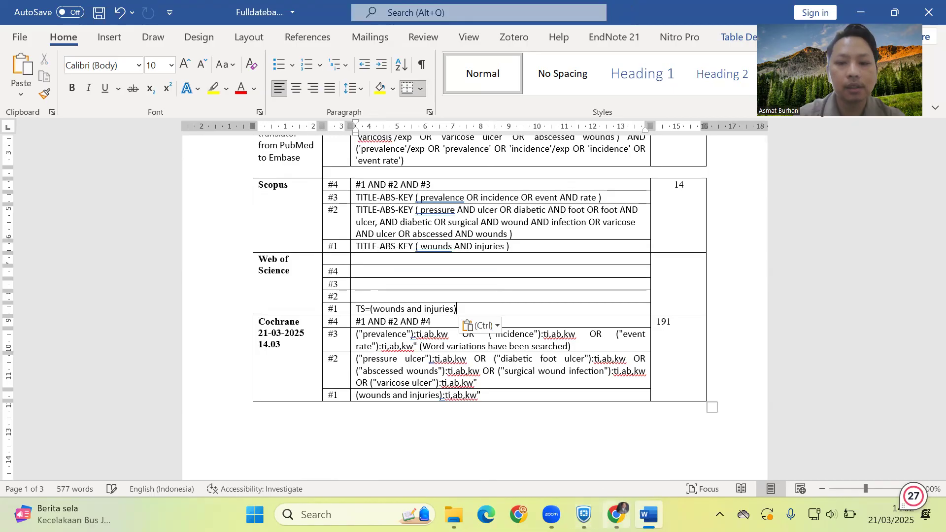
# Copy the exposure query, session query 2, from the browser and paste it as plain text into row #2 of Web of Science in Word.
pyautogui.click(616, 514)
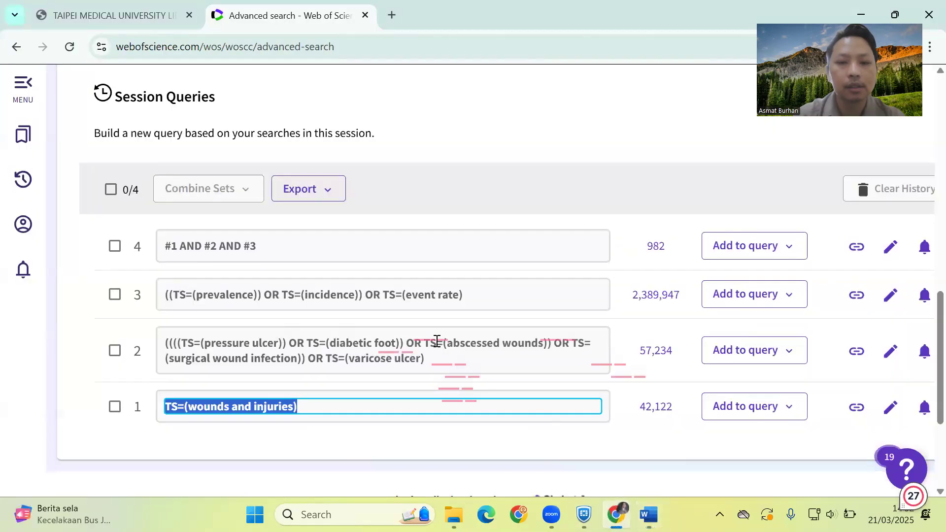
pyautogui.click(314, 345)
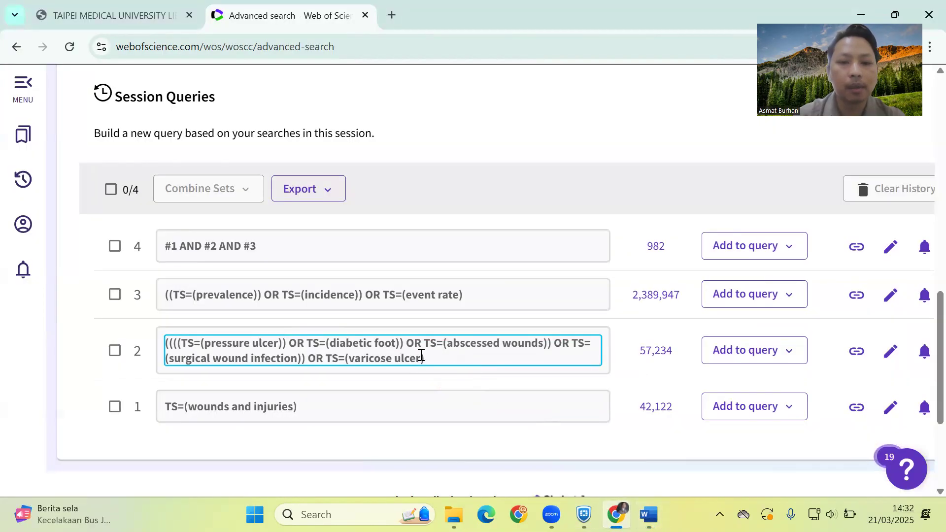
pyautogui.moveTo(425, 359); pyautogui.dragTo(164, 345)
pyautogui.hotkey('ctrl', 'c')
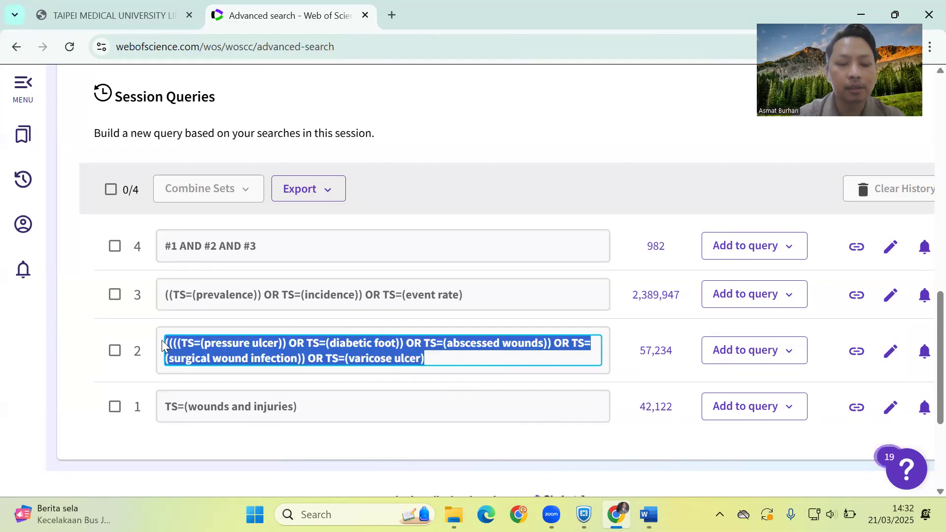
pyautogui.hotkey('alt', 'Tab')
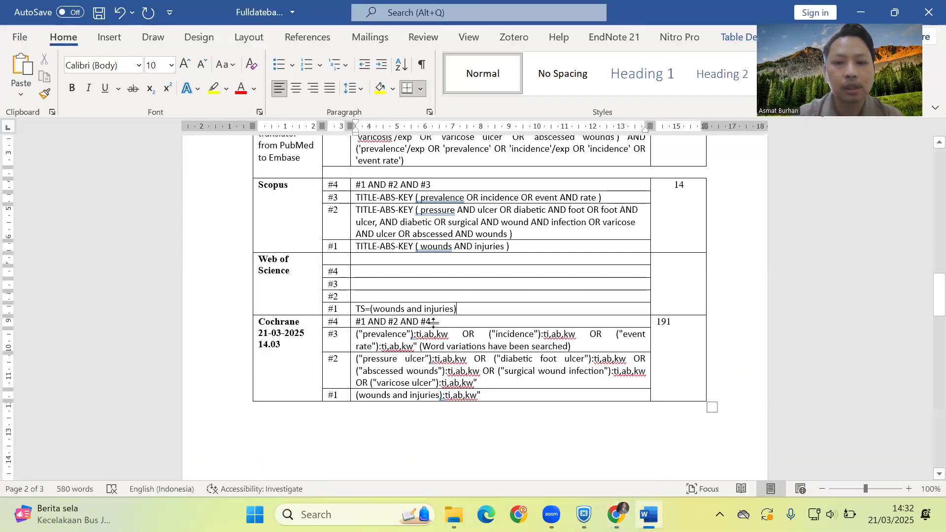
pyautogui.rightClick(393, 296)
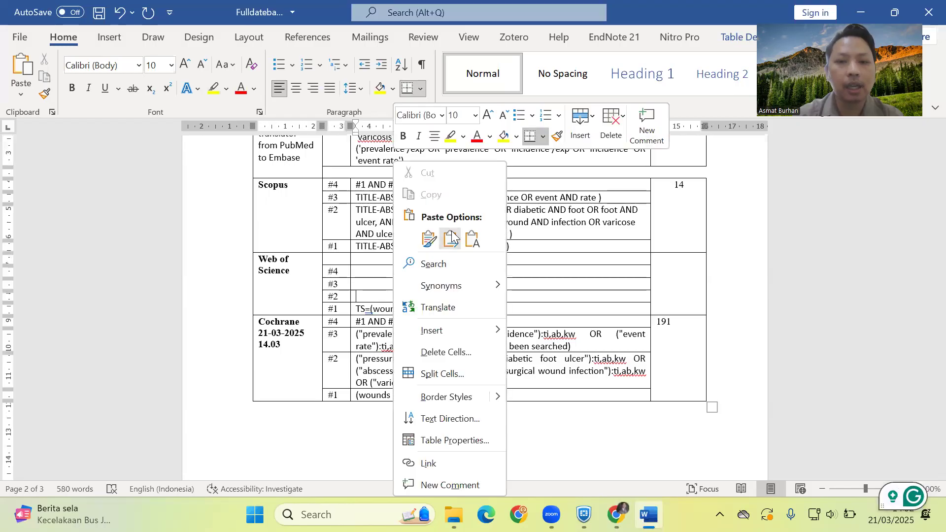
pyautogui.click(473, 238)
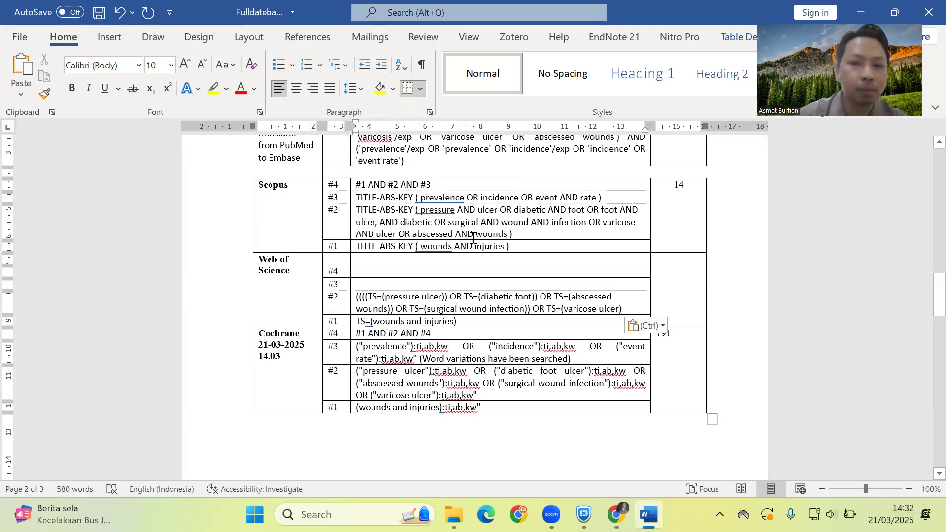
# Copy the outcome query, session query 3, from the browser and paste it as plain text into row #3 of Web of Science in Word.
pyautogui.click(617, 515)
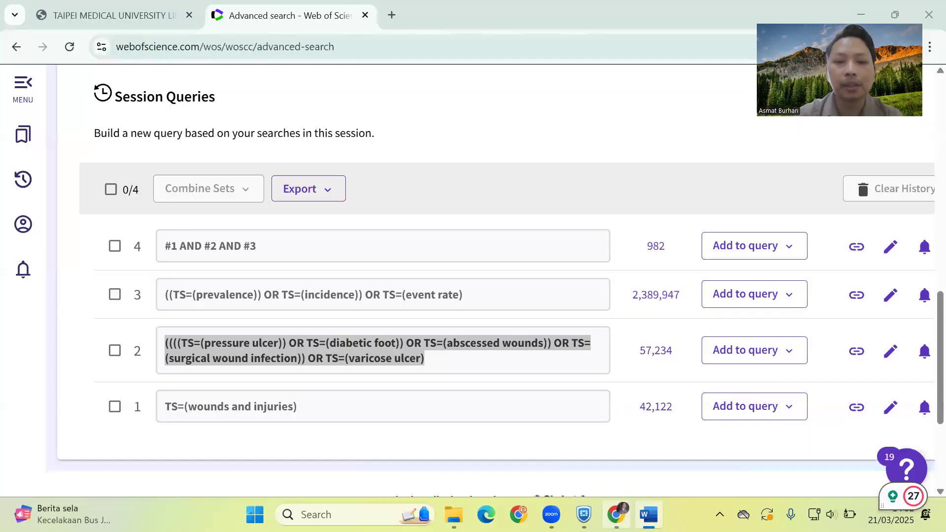
pyautogui.click(456, 291)
pyautogui.moveTo(463, 294); pyautogui.dragTo(153, 283)
pyautogui.hotkey('ctrl', 'c')
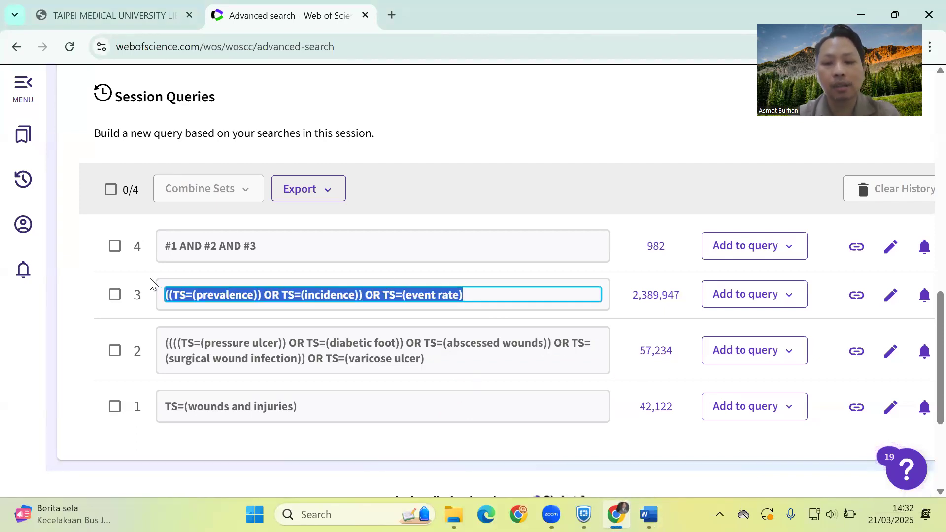
pyautogui.click(648, 515)
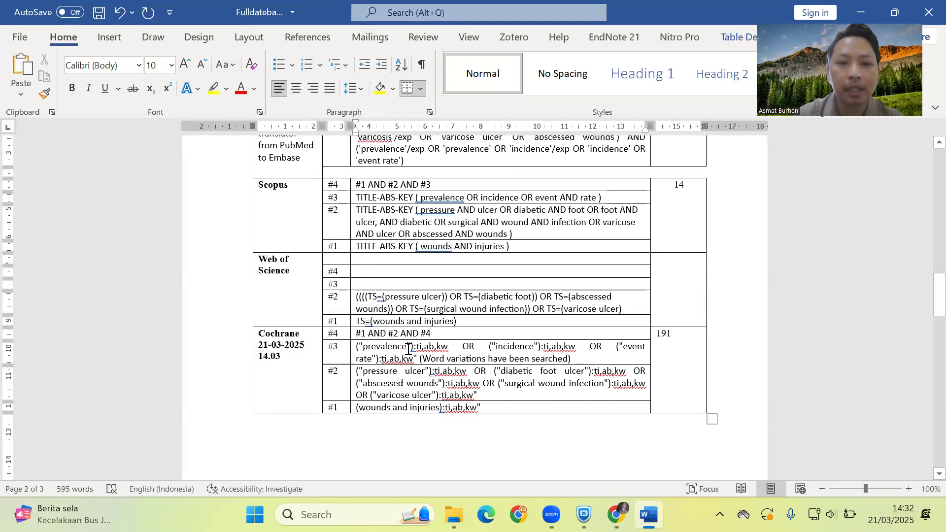
pyautogui.rightClick(378, 283)
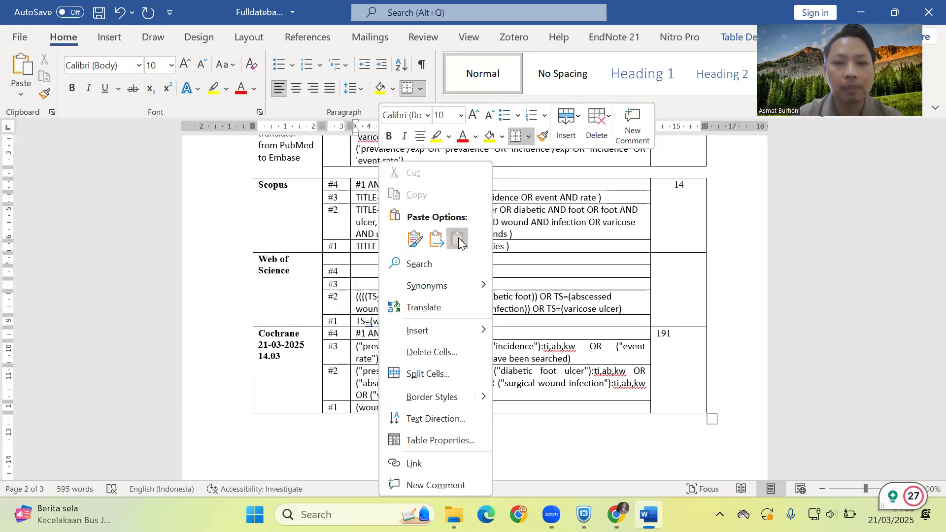
pyautogui.click(476, 252)
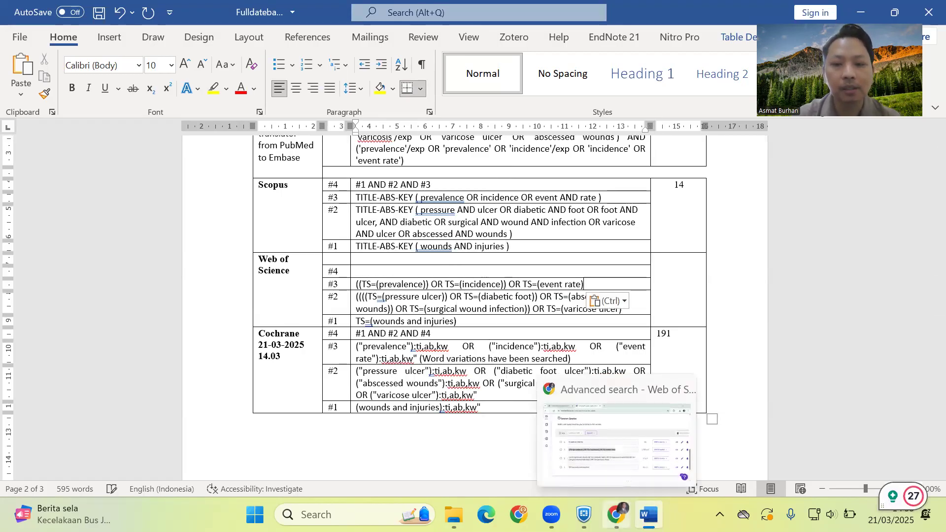
# Copy the combined query #1 AND #2 AND #3 from the browser and paste it as plain text into row #4 of Web of Science in Word.
pyautogui.click(622, 512)
pyautogui.click(257, 247)
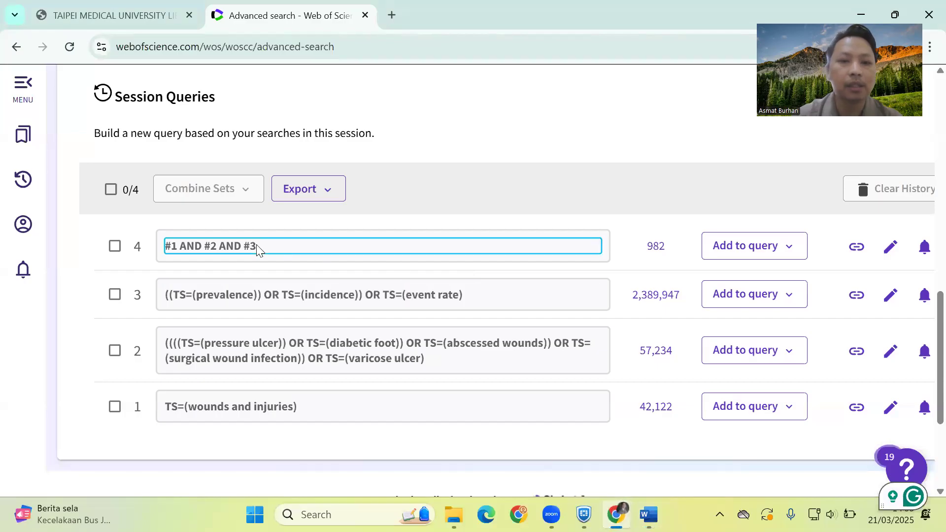
pyautogui.moveTo(253, 244); pyautogui.dragTo(128, 245)
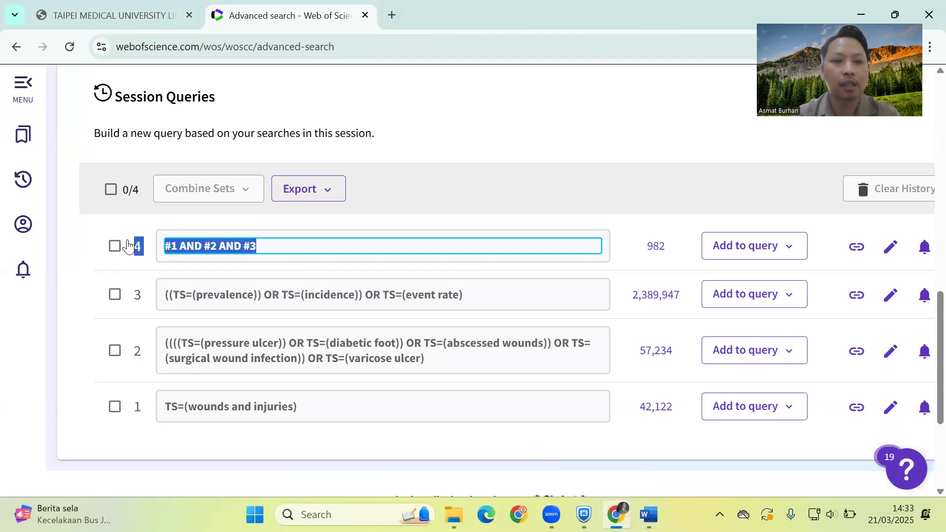
pyautogui.moveTo(300, 252); pyautogui.dragTo(164, 247)
pyautogui.hotkey('ctrl', 'c')
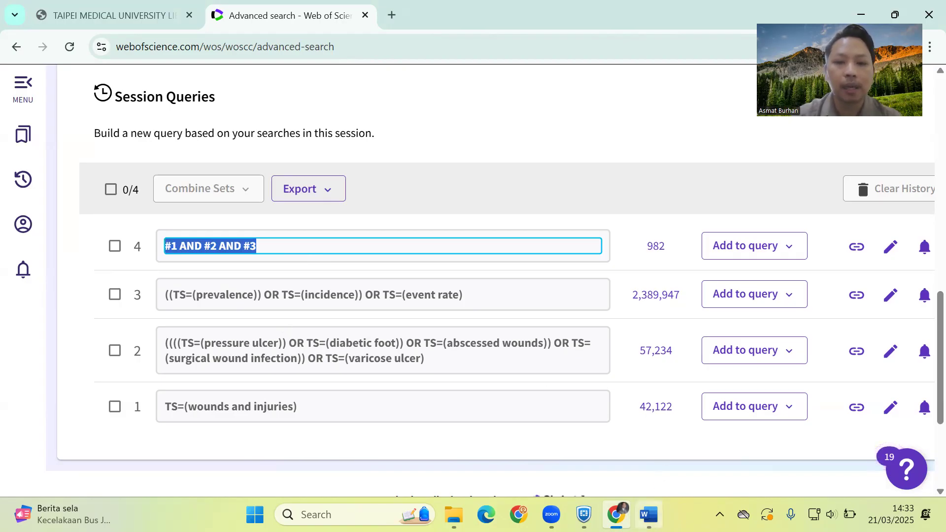
pyautogui.click(649, 515)
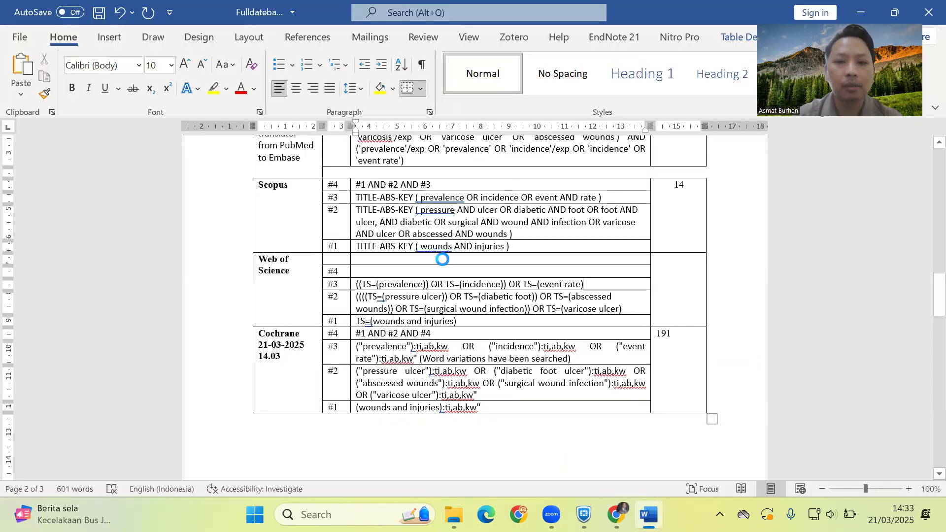
pyautogui.rightClick(391, 273)
pyautogui.click(469, 238)
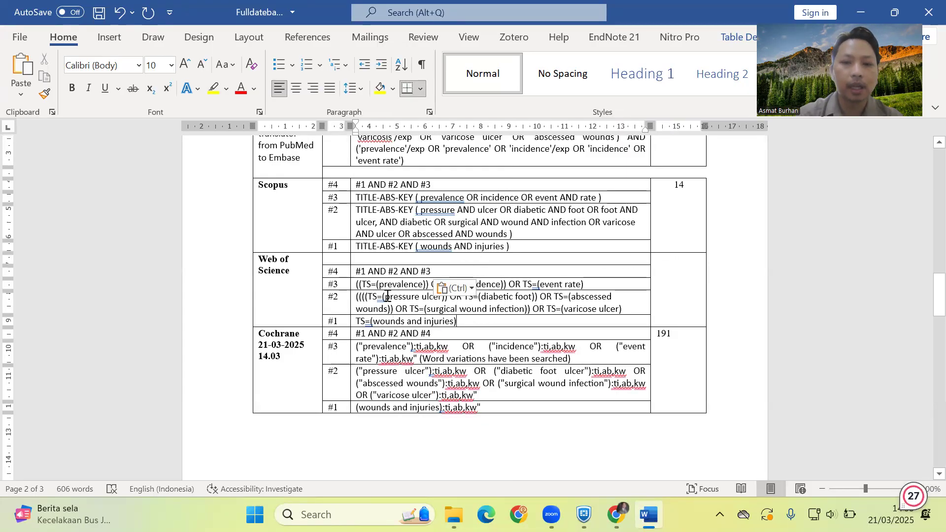
# Move the contents of Web of Science rows #4 to #1 up one row, starting in the section's empty first row.
pyautogui.moveTo(469, 321); pyautogui.dragTo(333, 276)
pyautogui.hotkey('ctrl', 'c')
pyautogui.press('Delete')
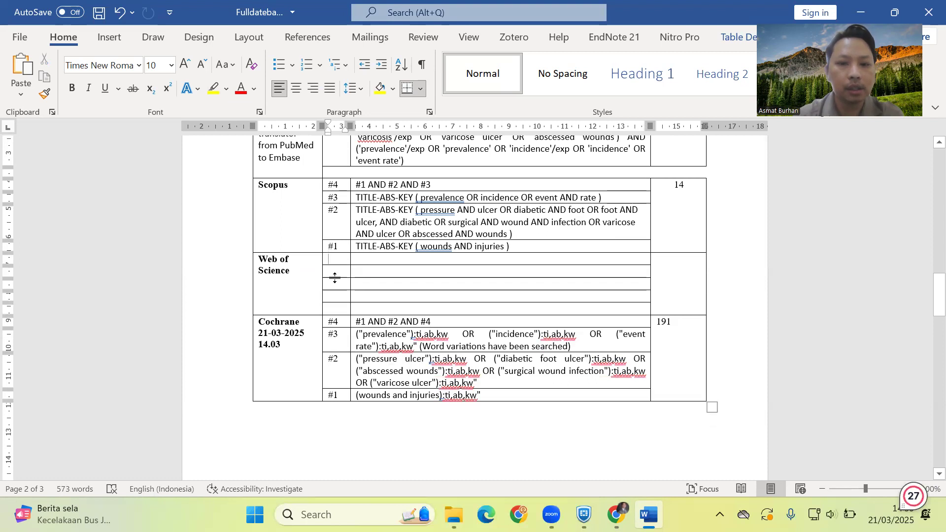
pyautogui.hotkey('ctrl', 'v')
# Check the combined query's result count in the browser and enter 982 as the Web of Science number of studies in Word.
pyautogui.click(616, 515)
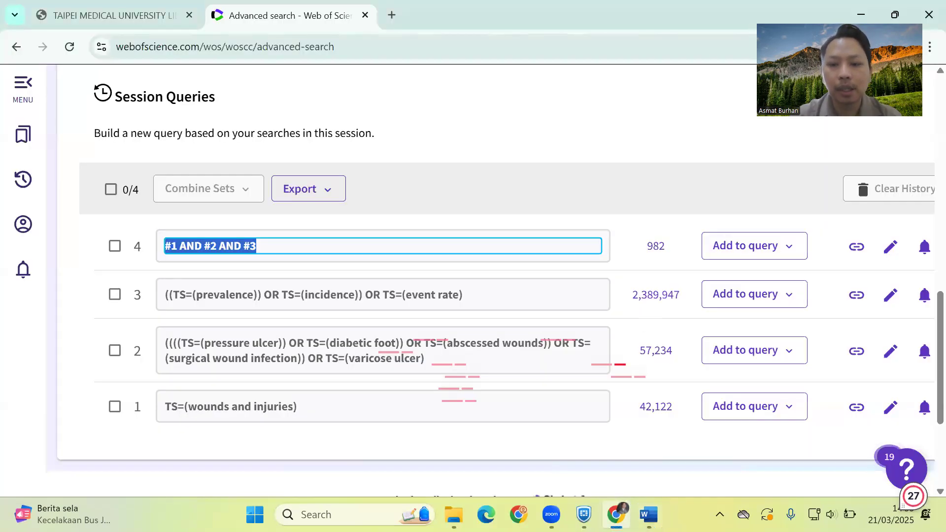
pyautogui.hotkey('alt', 'Tab')
pyautogui.write('982')
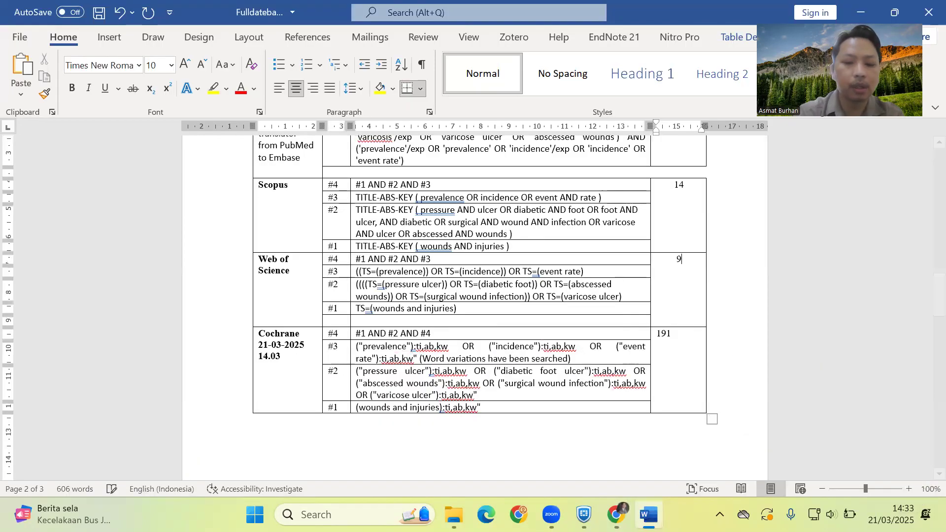
# Add the search date and time 21-03-2025 14.21 under Web of Science and 21-03-2025 15.00 under Scopus.
pyautogui.click(304, 268)
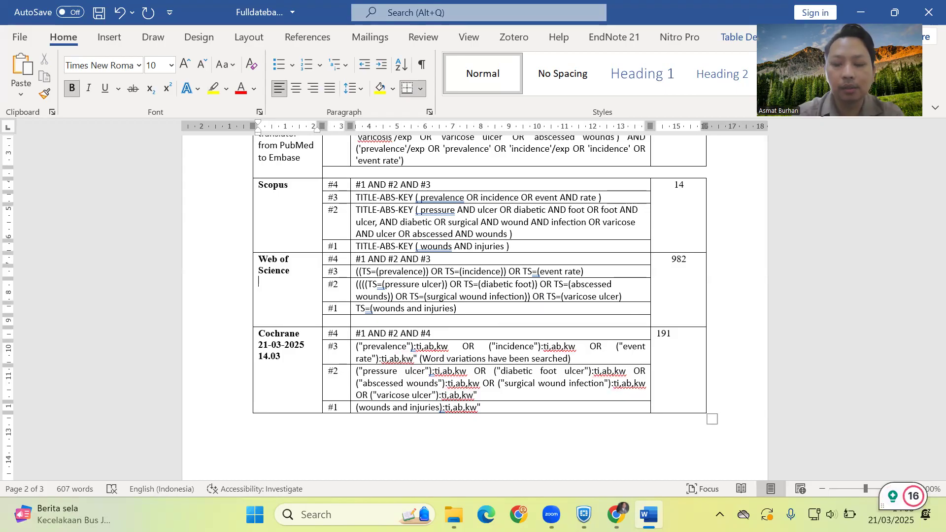
pyautogui.write('21-03-2')
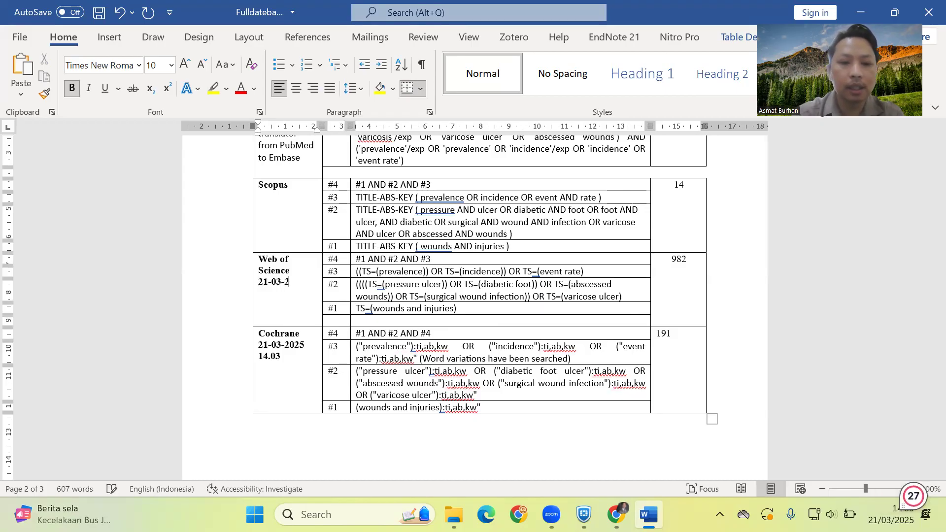
pyautogui.write('025')
pyautogui.press('Return')
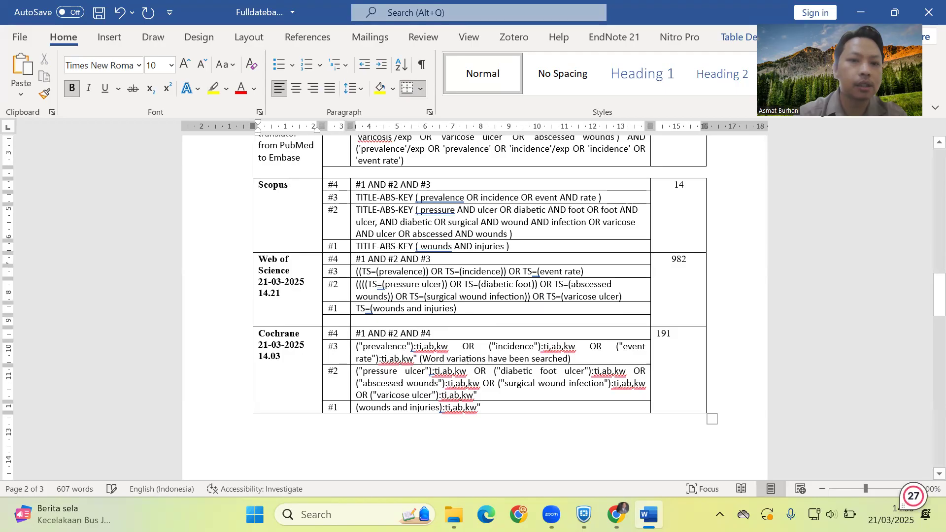
pyautogui.press('Return')
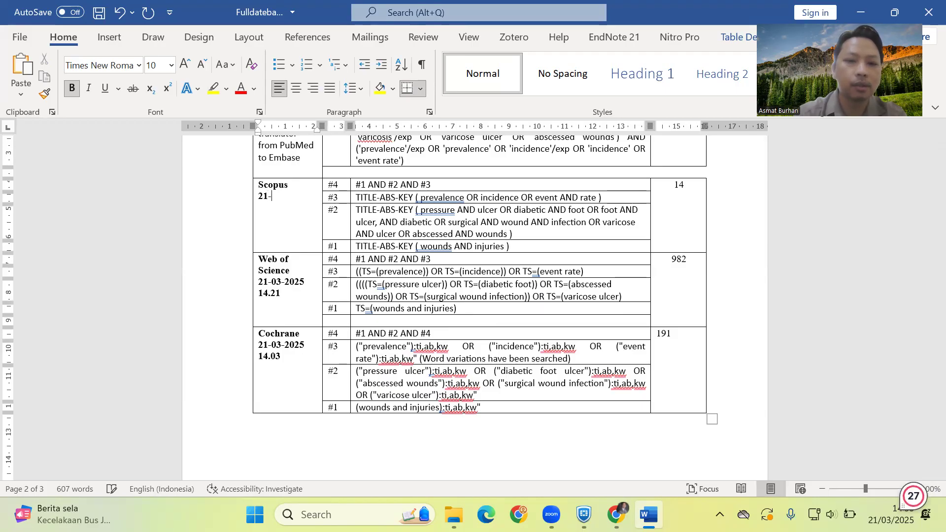
pyautogui.write('21-03-2025')
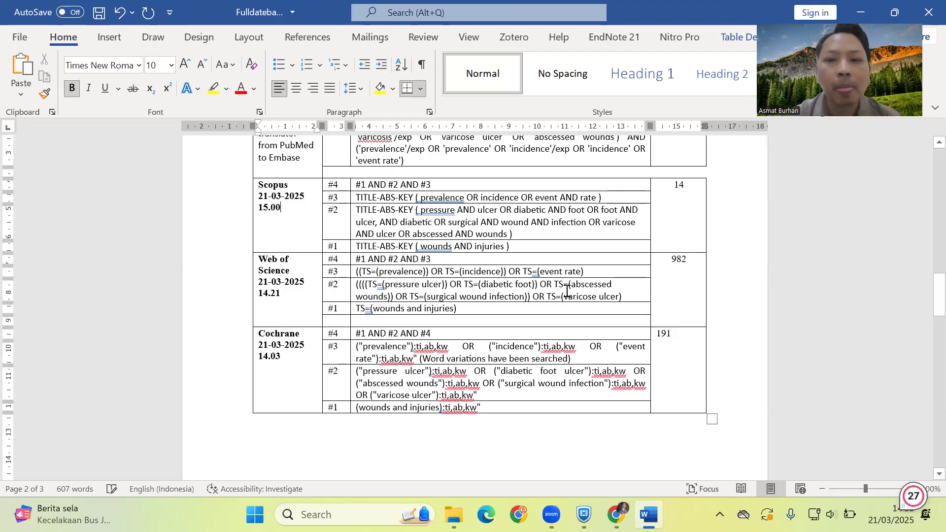
# Centre the Cochrane number of studies horizontally in its table cell.
pyautogui.click(684, 359)
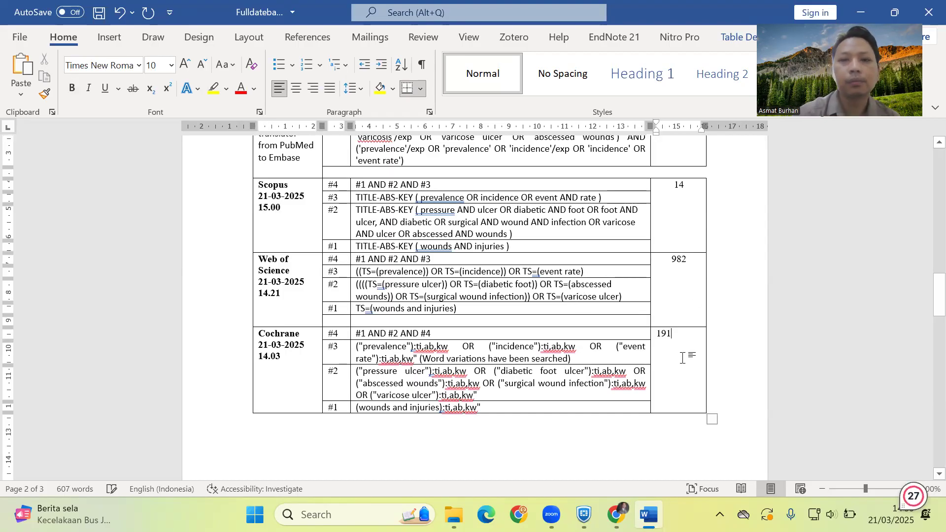
pyautogui.click(297, 86)
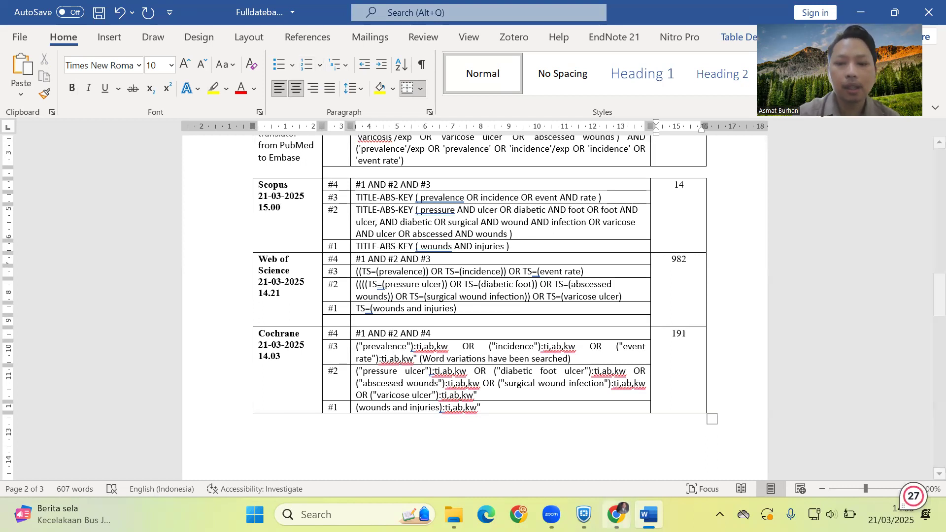
# Switch to Web of Science in the browser, open the results of combined query 4 and select the Article document type.
pyautogui.click(631, 454)
pyautogui.click(620, 215)
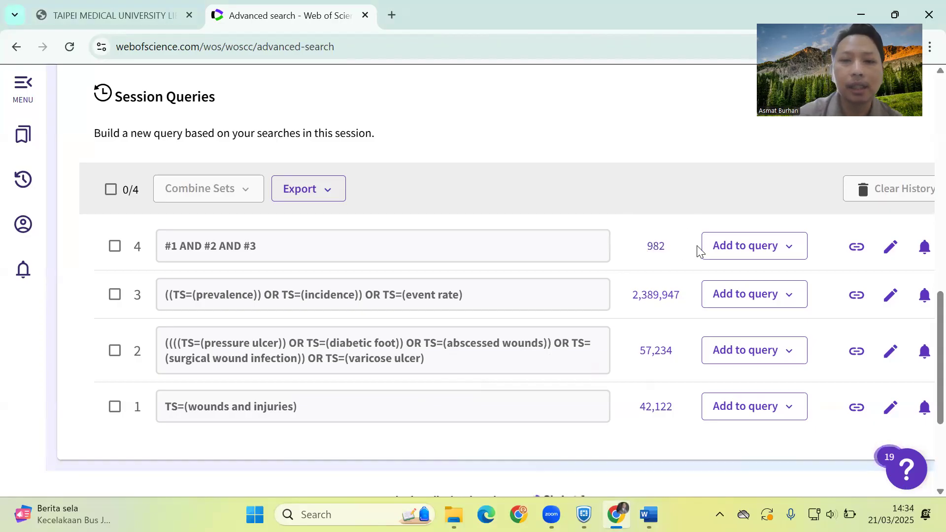
pyautogui.click(657, 249)
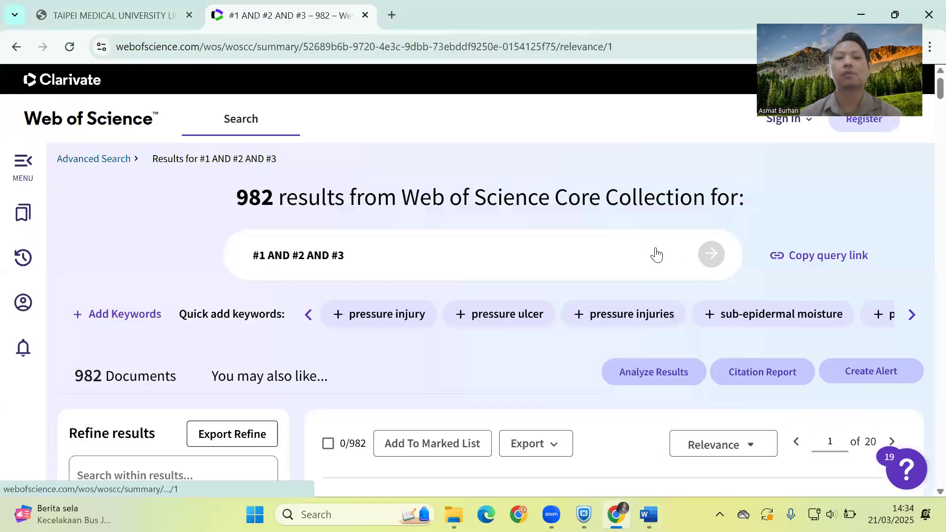
pyautogui.scroll(-4, 397, 377)
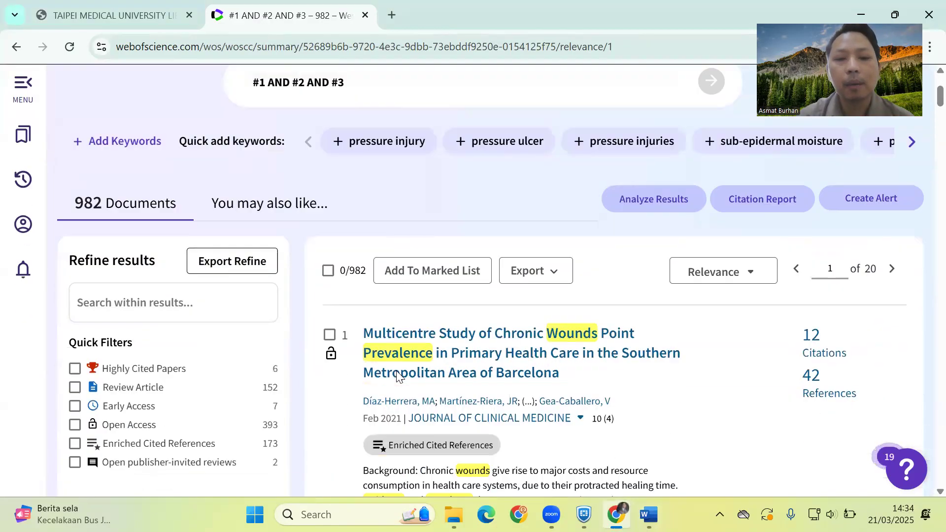
pyautogui.scroll(-7, 342, 384)
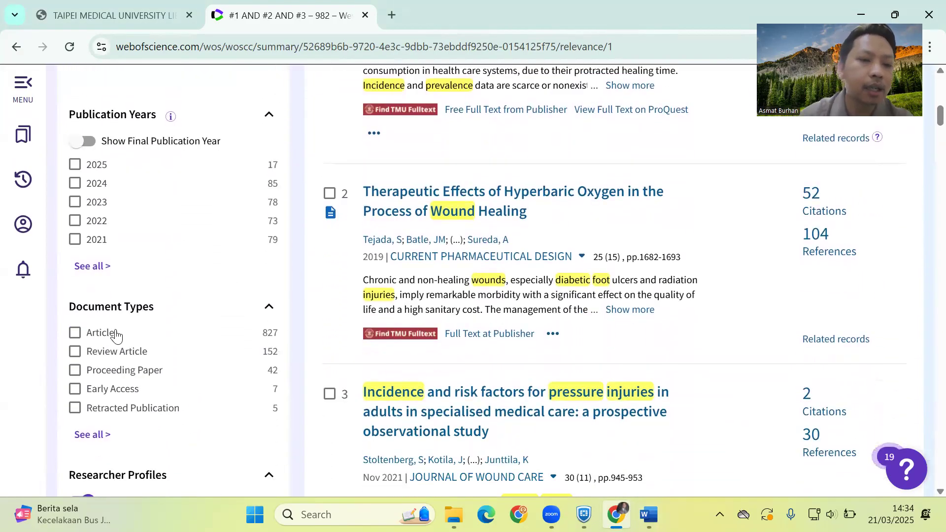
pyautogui.click(75, 334)
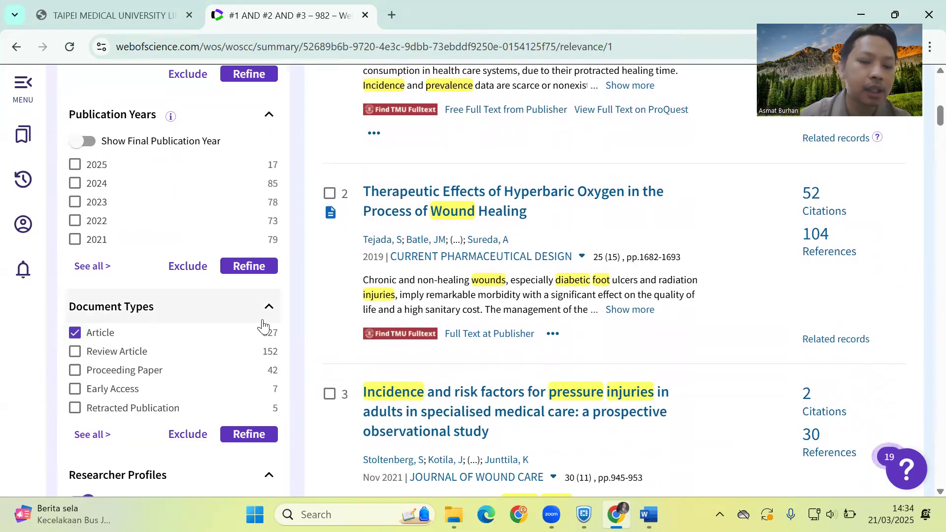
# Examine the other refinement filters, including the options under Languages and Publication Titles, and review the publication years and document types.
pyautogui.scroll(-3, 261, 325)
pyautogui.scroll(-8, 263, 325)
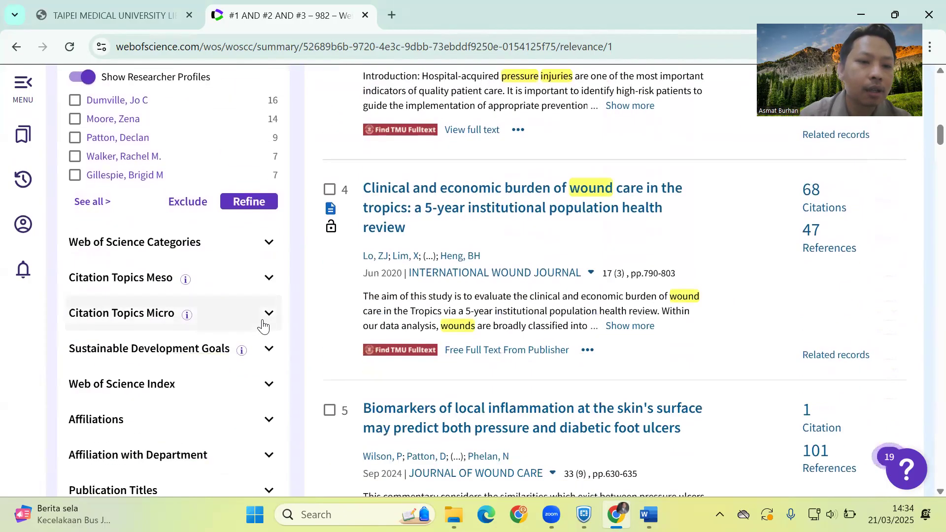
pyautogui.scroll(-2, 263, 325)
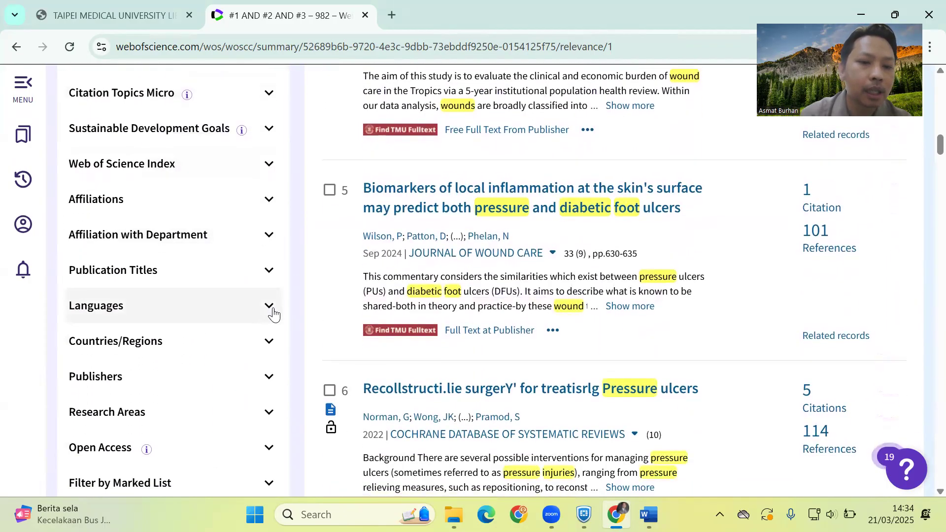
pyautogui.click(272, 310)
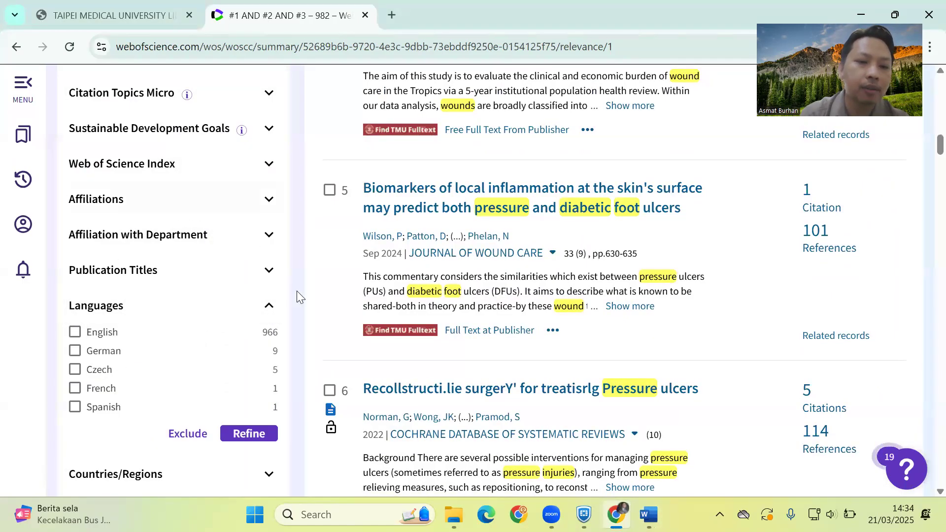
pyautogui.click(269, 307)
pyautogui.scroll(-2, 270, 308)
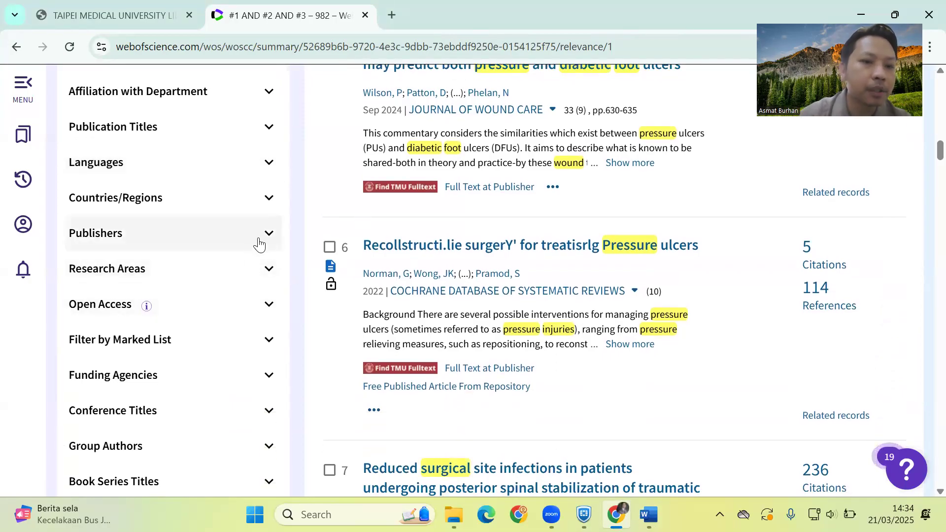
pyautogui.scroll(-2, 249, 251)
pyautogui.scroll(-1, 251, 253)
pyautogui.scroll(2, 250, 253)
pyautogui.scroll(1, 251, 253)
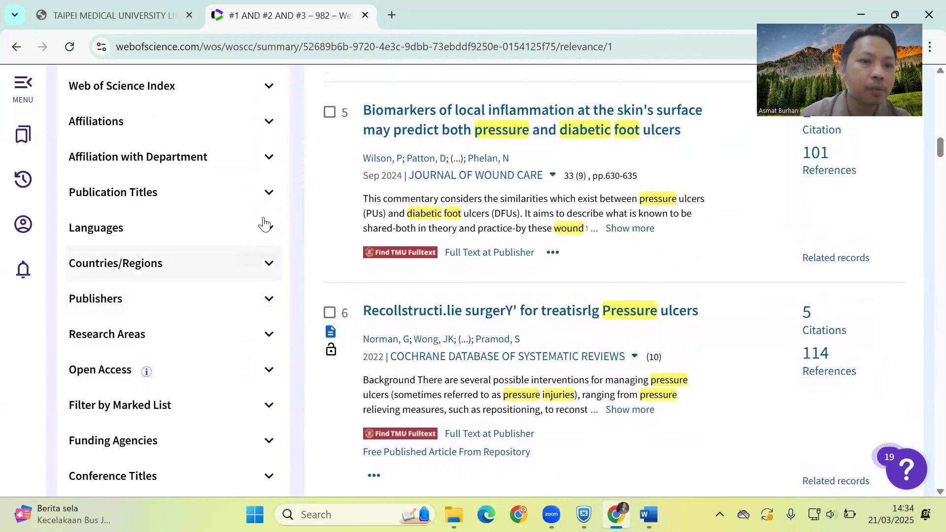
pyautogui.rightClick(250, 261)
pyautogui.click(252, 195)
pyautogui.click(268, 195)
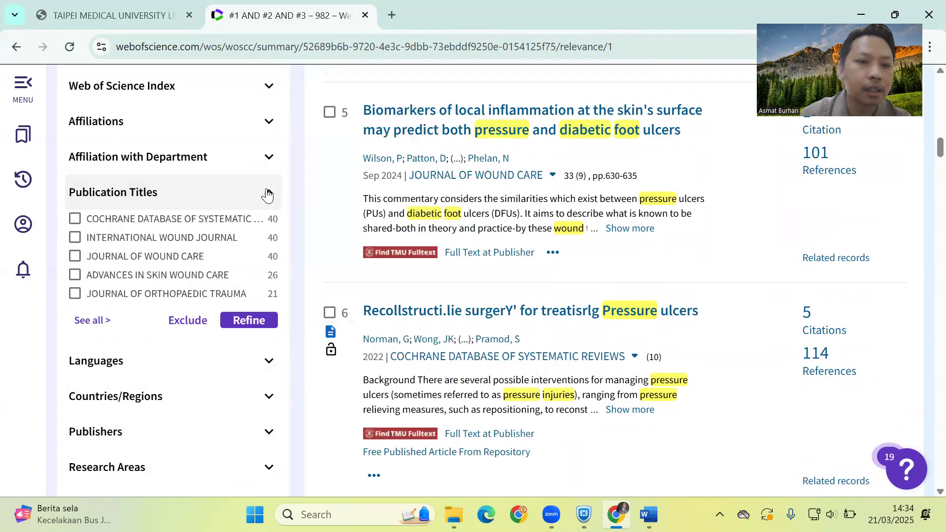
pyautogui.click(269, 195)
pyautogui.scroll(8, 269, 195)
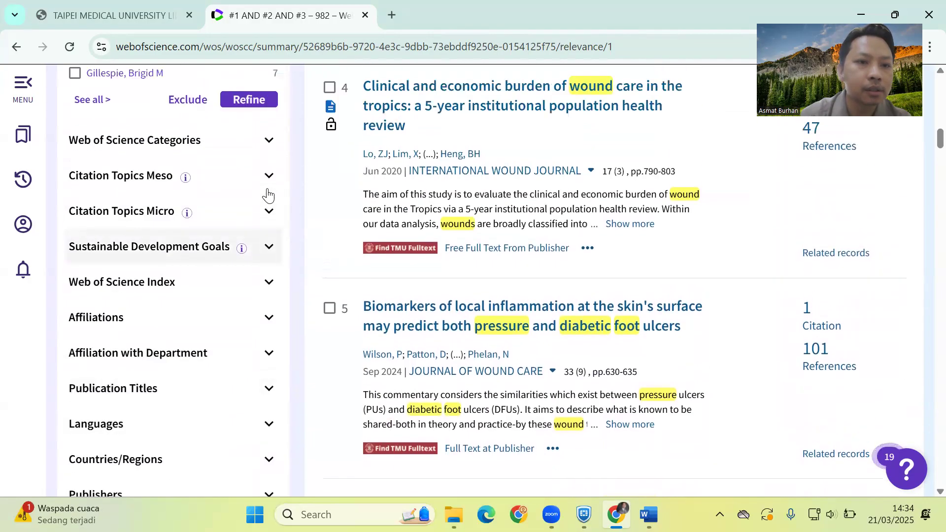
pyautogui.scroll(5, 268, 195)
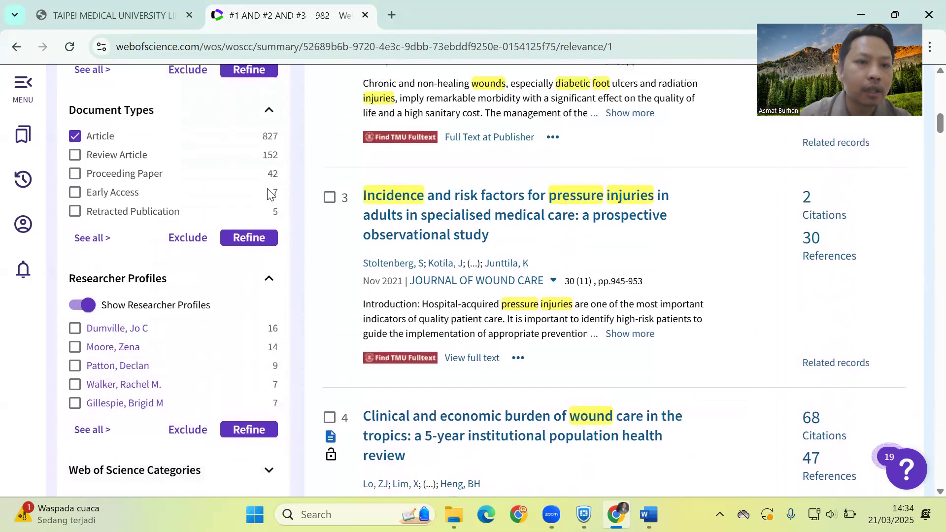
pyautogui.scroll(5, 267, 192)
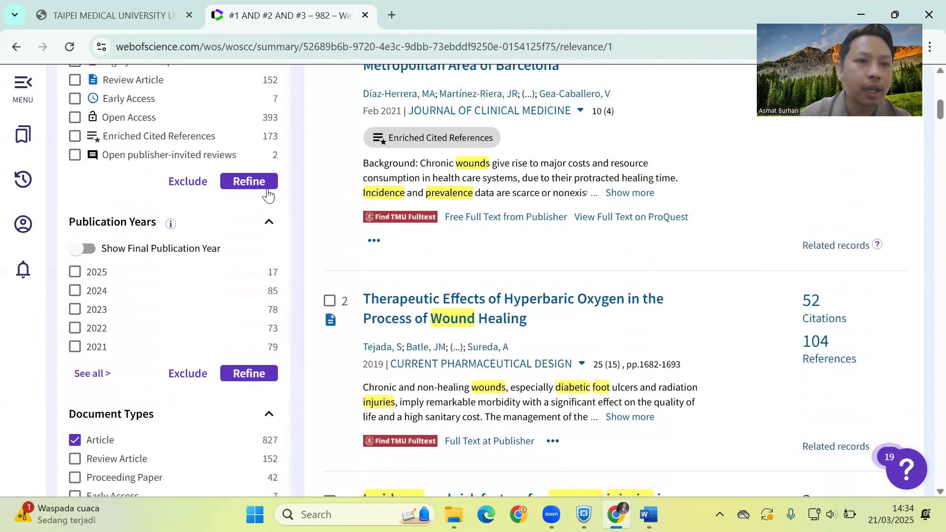
pyautogui.scroll(-3, 267, 188)
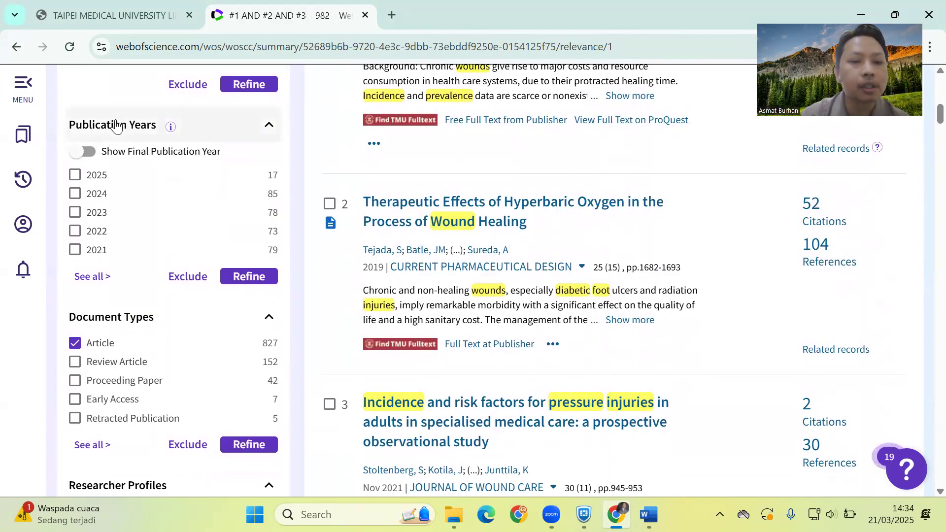
pyautogui.scroll(-4, 185, 266)
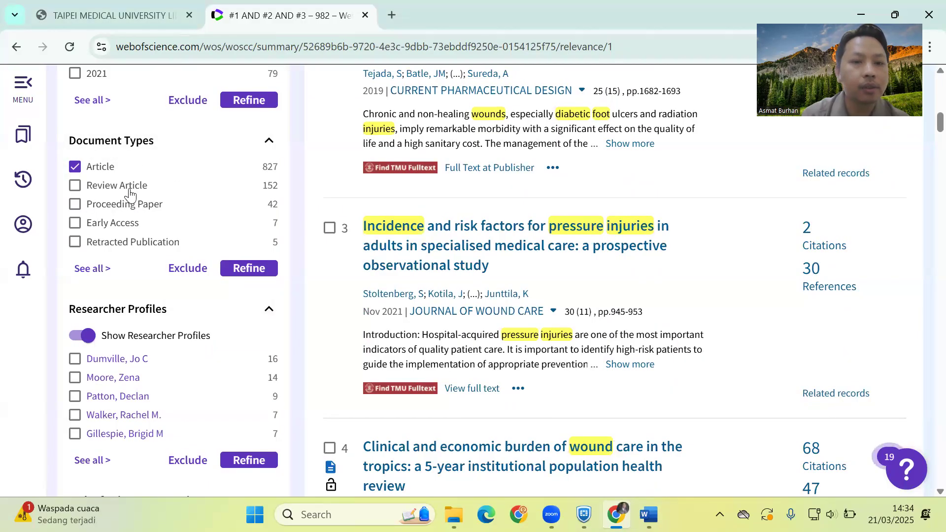
pyautogui.scroll(-3, 134, 375)
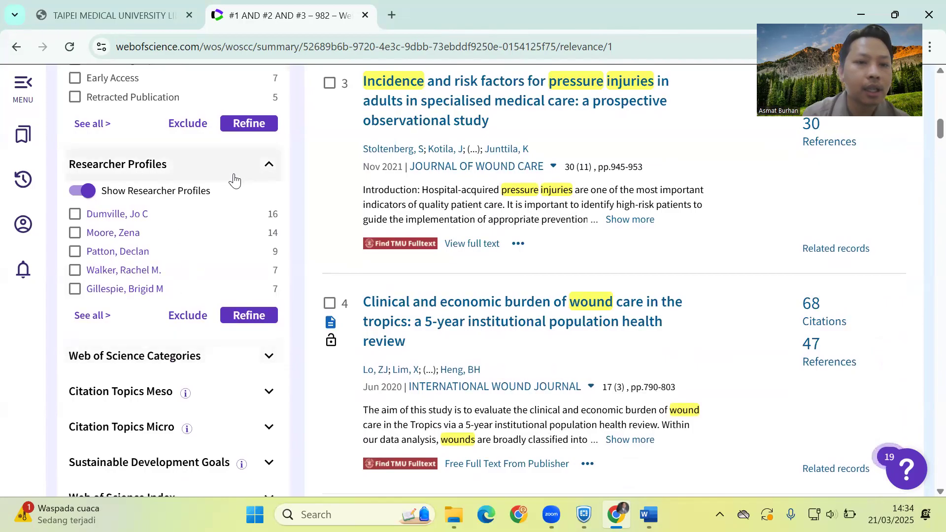
# Collapse the Researcher Profiles and Publication Years filters and refine the results to the Article document type.
pyautogui.click(272, 169)
pyautogui.scroll(6, 274, 170)
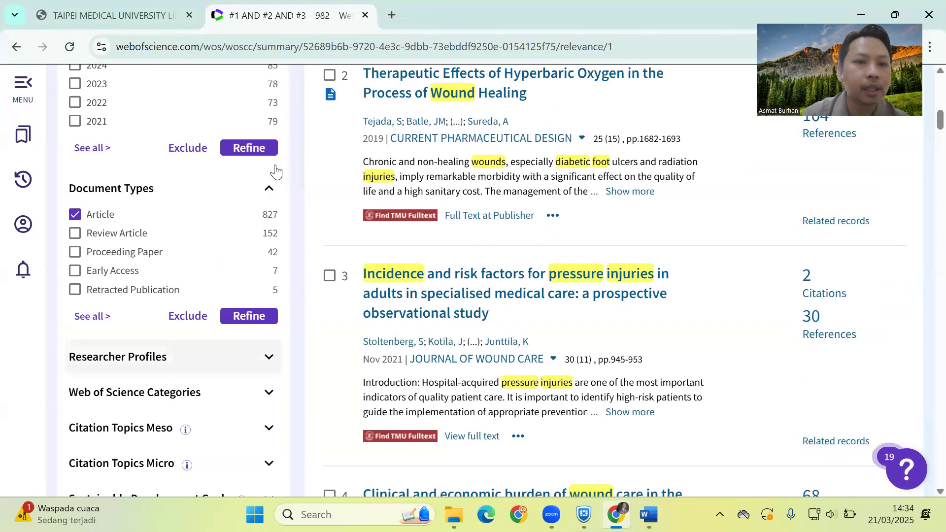
pyautogui.click(268, 146)
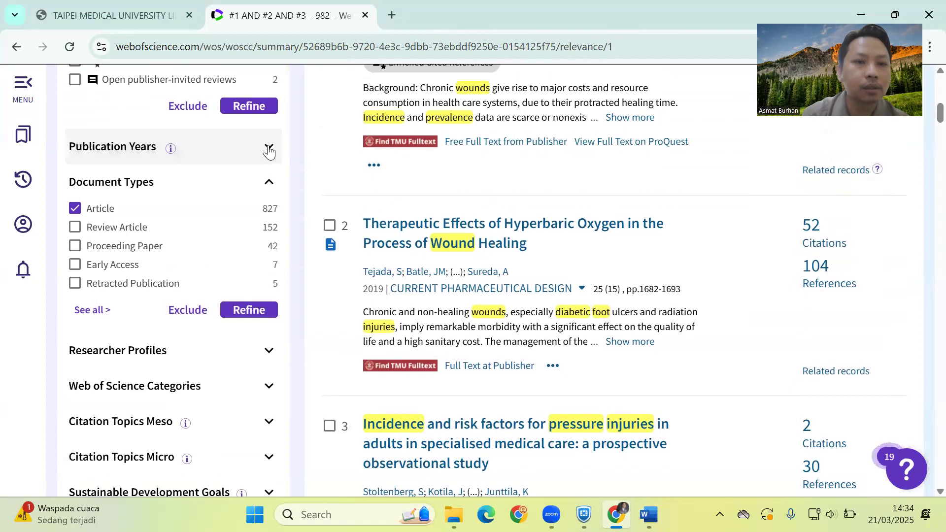
pyautogui.scroll(4, 269, 145)
pyautogui.scroll(-4, 245, 331)
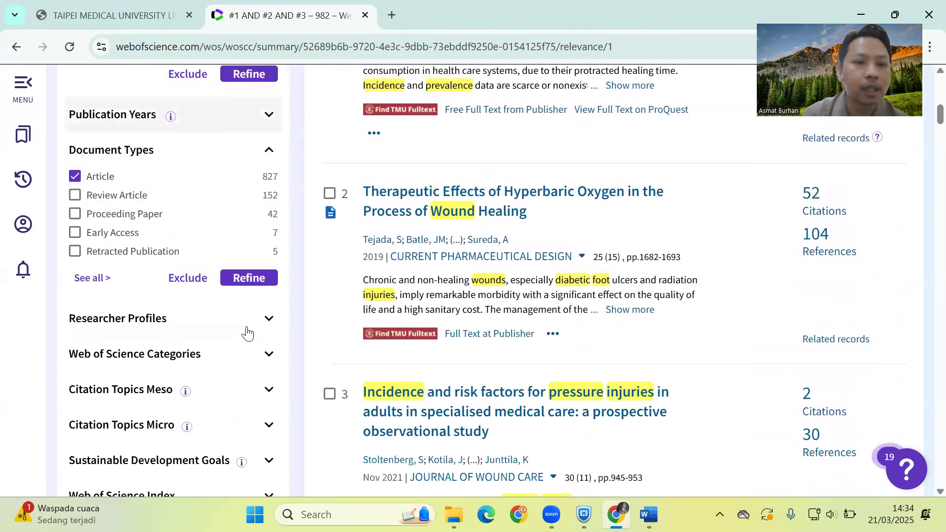
pyautogui.click(254, 280)
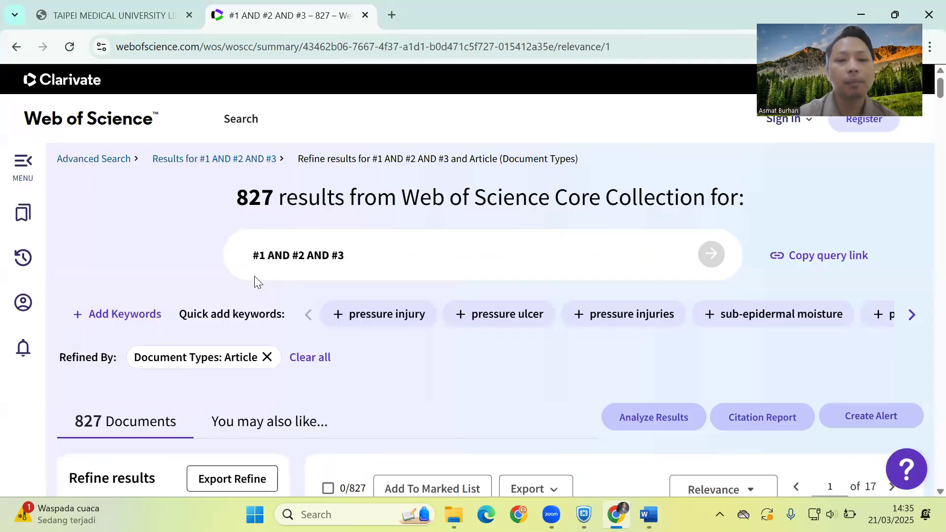
# Try to record the refined search's query link as plain text in Word, in the empty row below Web of Science #1.
pyautogui.scroll(-2, 255, 276)
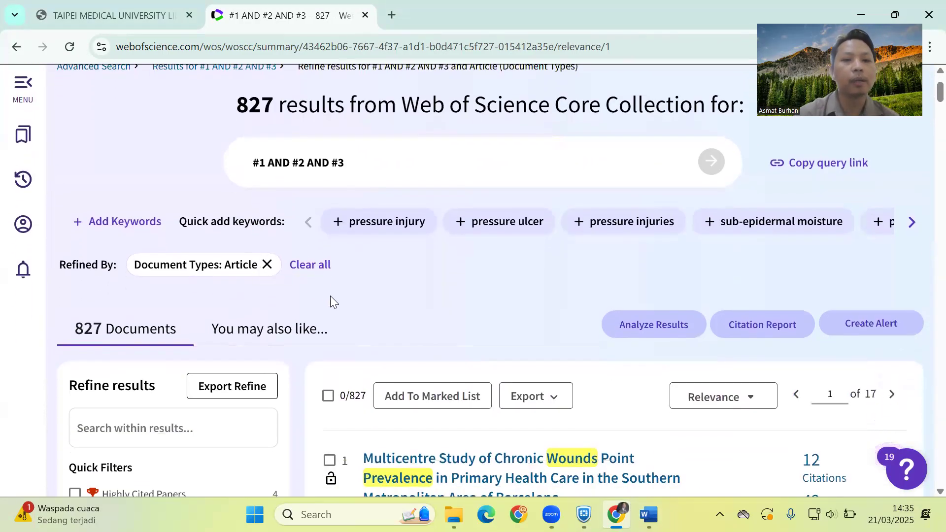
pyautogui.click(832, 163)
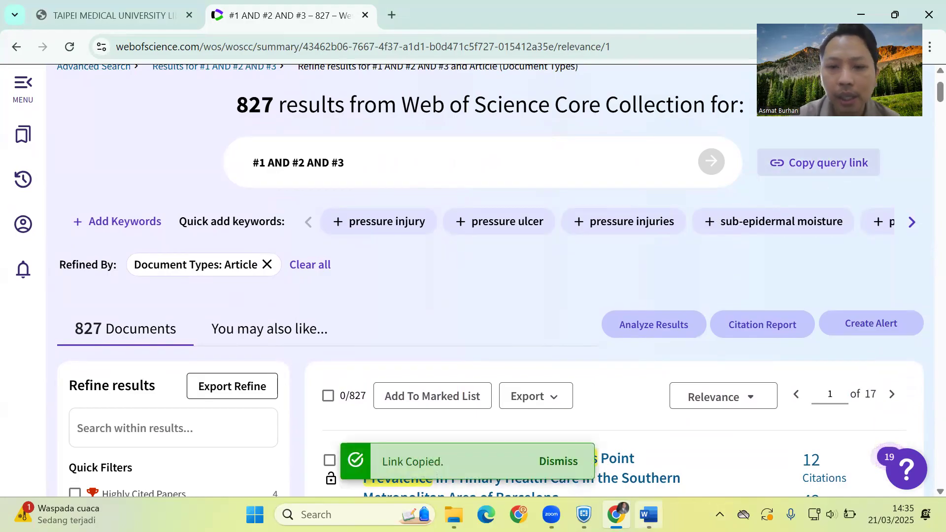
pyautogui.click(649, 515)
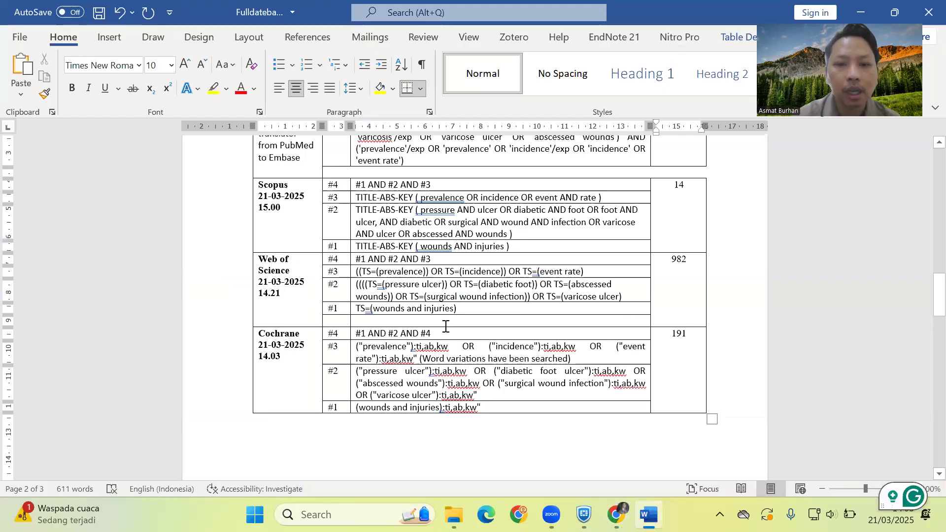
pyautogui.rightClick(416, 322)
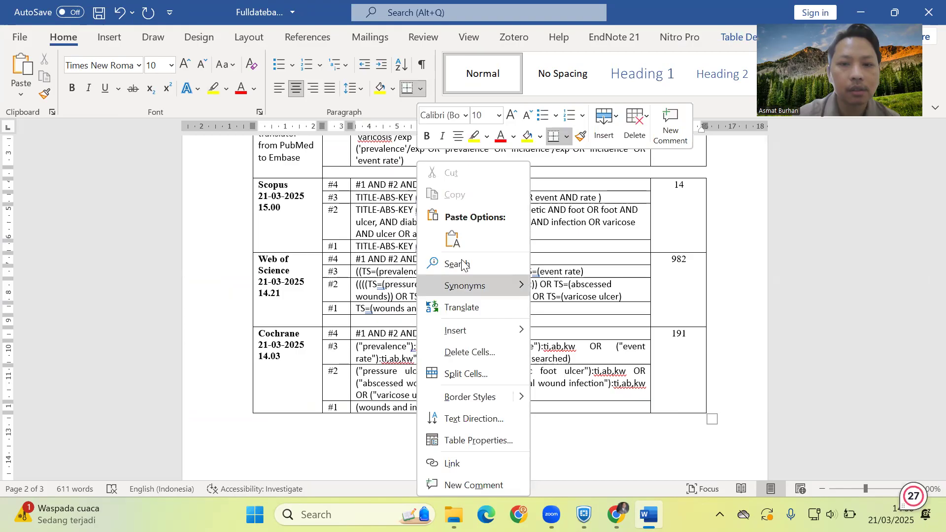
pyautogui.click(452, 240)
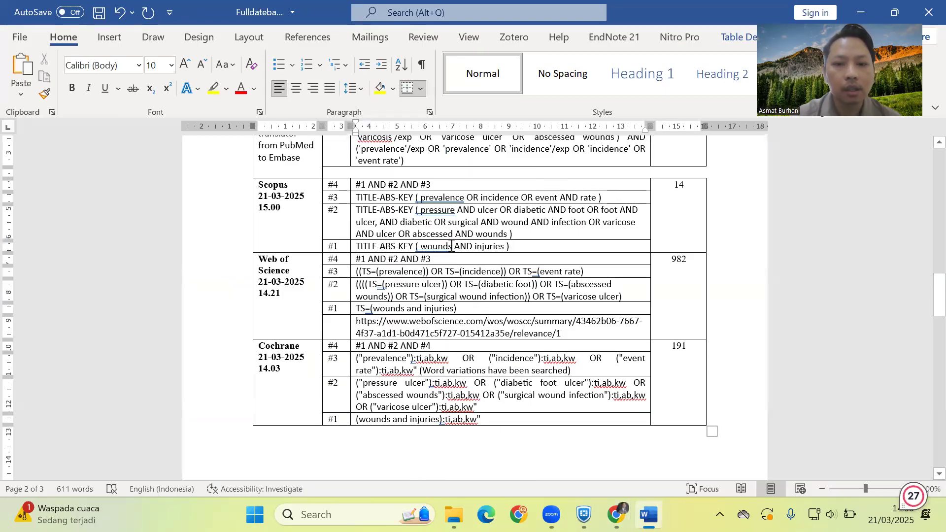
pyautogui.hotkey('ctrl', 'z')
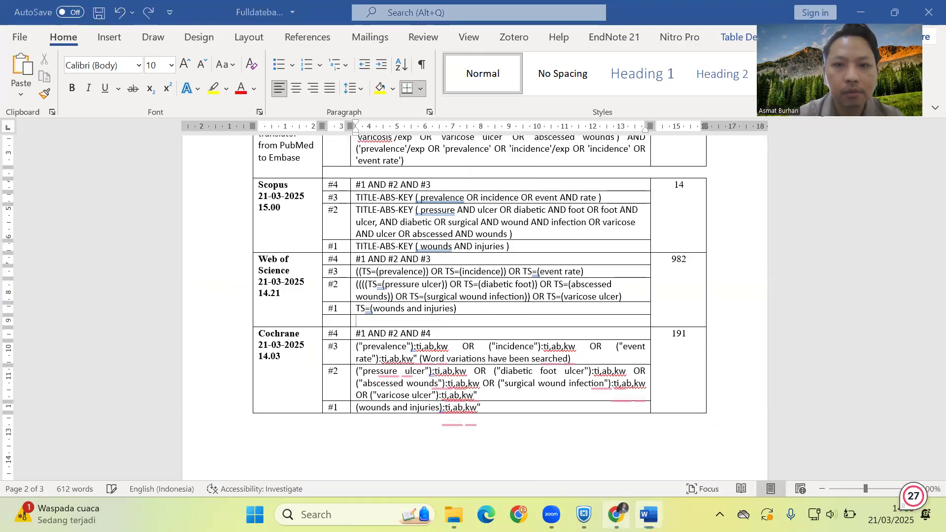
# Add "filter: document article" after #1 AND #2 AND #3 in Web of Science row #4 in Word, checking the refined results in the browser.
pyautogui.hotkey('alt', 'Tab')
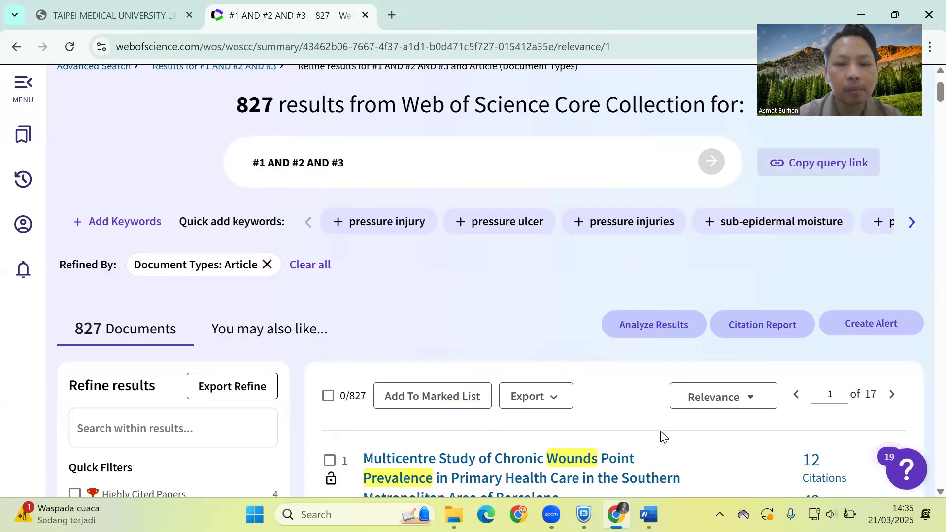
pyautogui.click(650, 515)
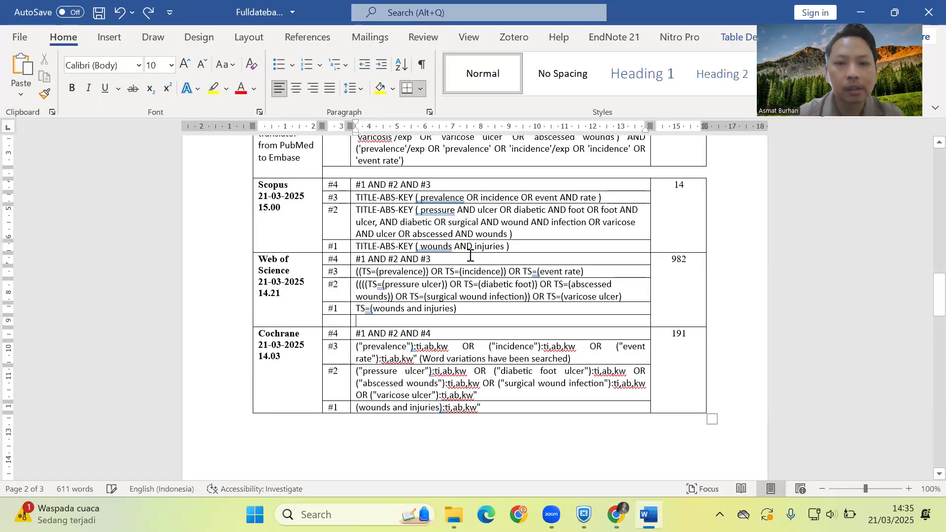
pyautogui.write('Docu')
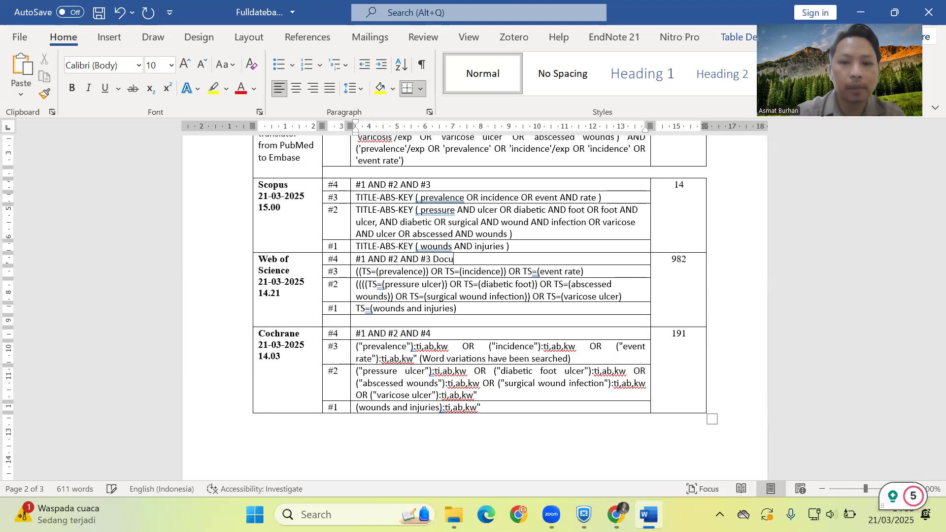
pyautogui.press('BackSpace')
pyautogui.press('BackSpace')
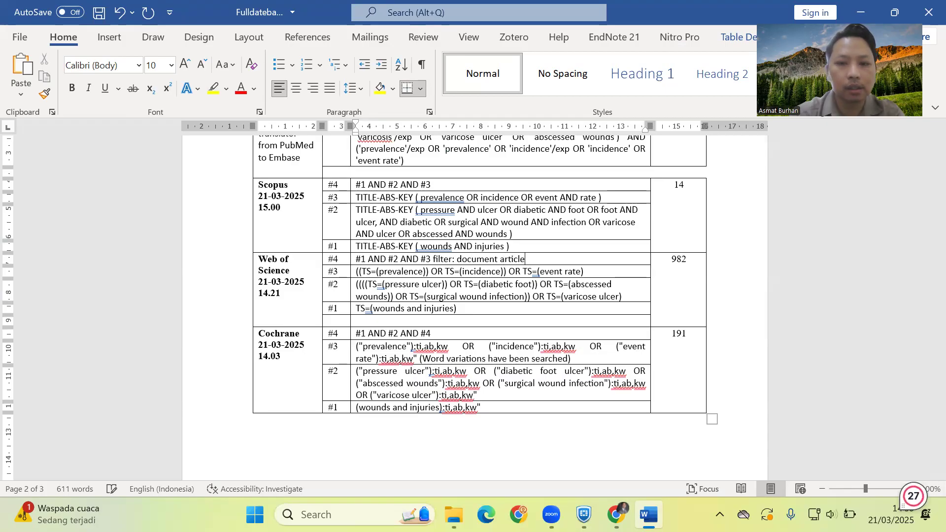
pyautogui.hotkey('alt', 'Tab')
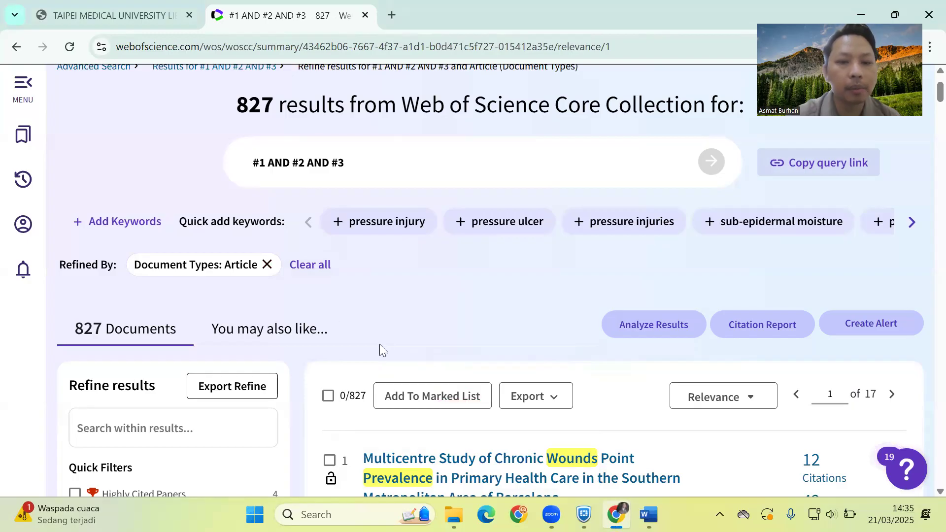
pyautogui.hotkey('alt', 'Tab')
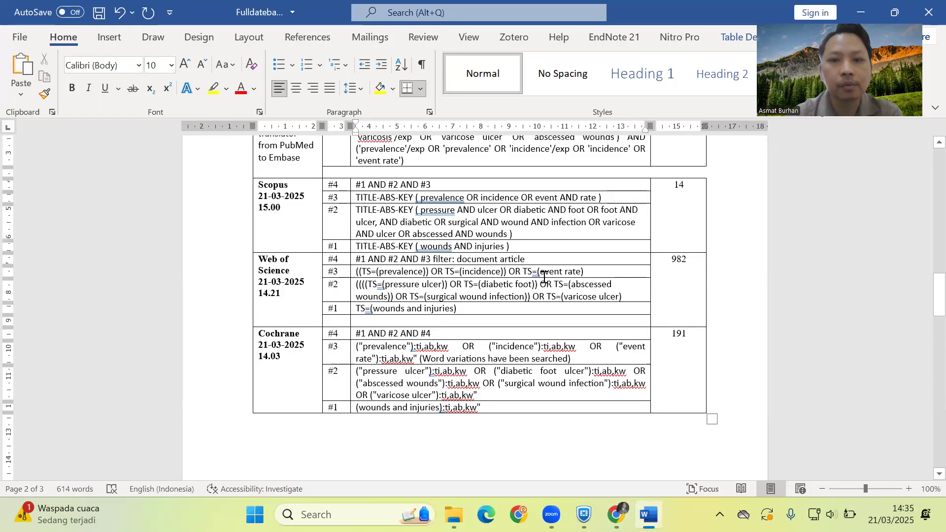
# Insert "type:" before "article" in the Web of Science #4 filter note in Word, and return to the refined results in the browser.
pyautogui.click(499, 260)
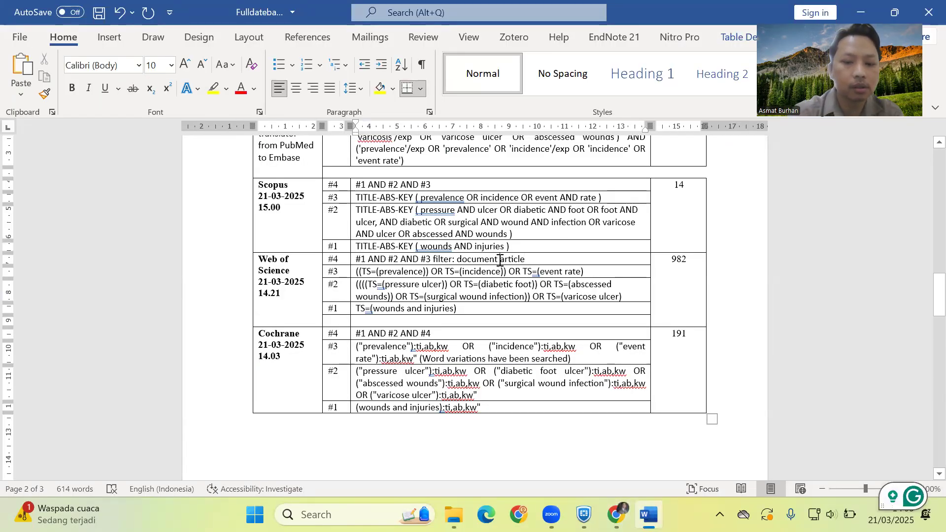
pyautogui.write('type:')
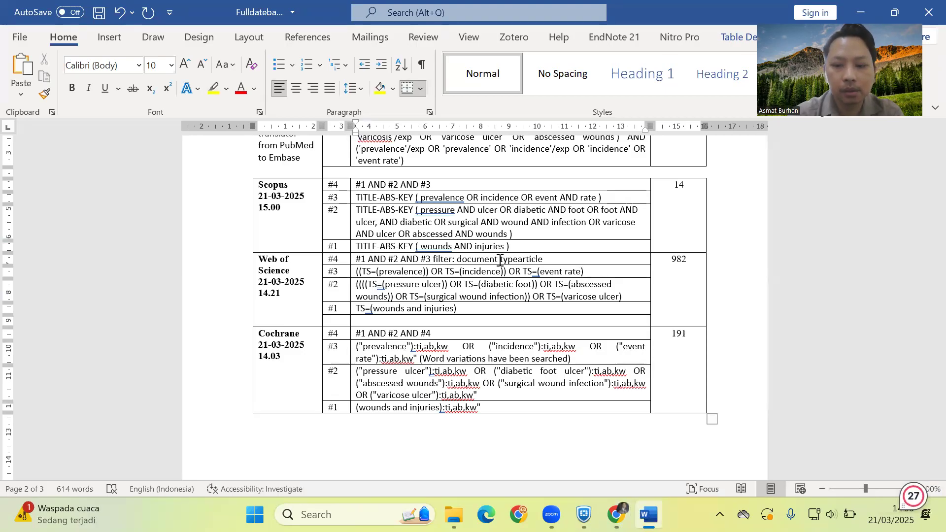
pyautogui.click(618, 515)
pyautogui.scroll(-4, 415, 276)
pyautogui.scroll(2, 415, 276)
pyautogui.scroll(2, 415, 281)
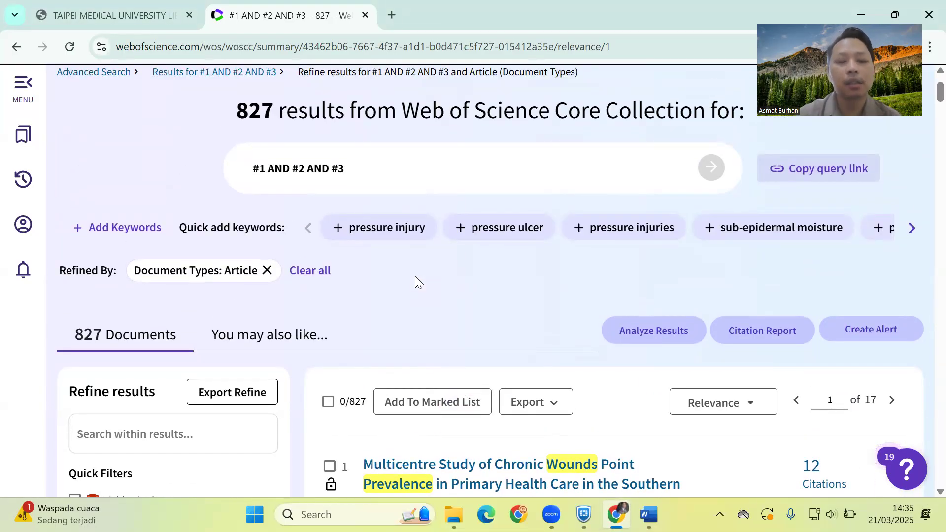
# Begin an EndNote desktop export of the refined Web of Science results, using the record range 1 to 827.
pyautogui.scroll(-3, 415, 276)
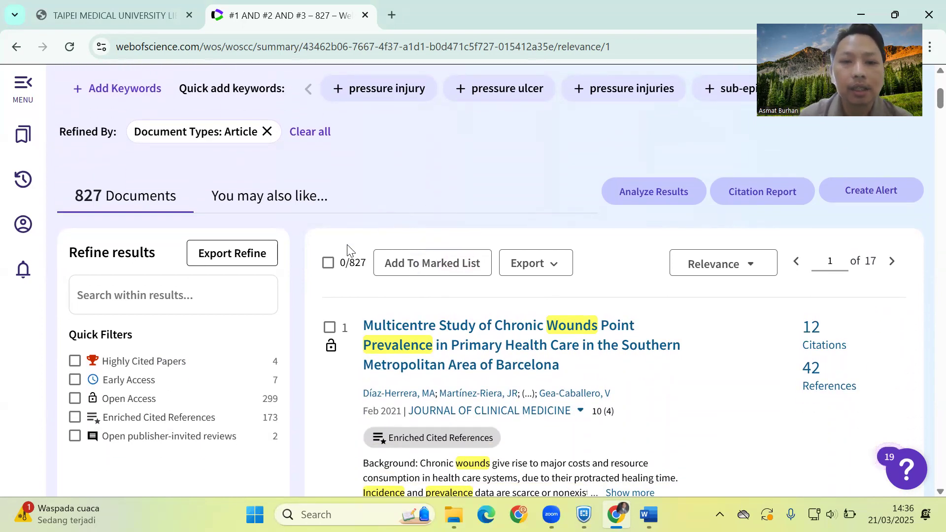
pyautogui.click(329, 264)
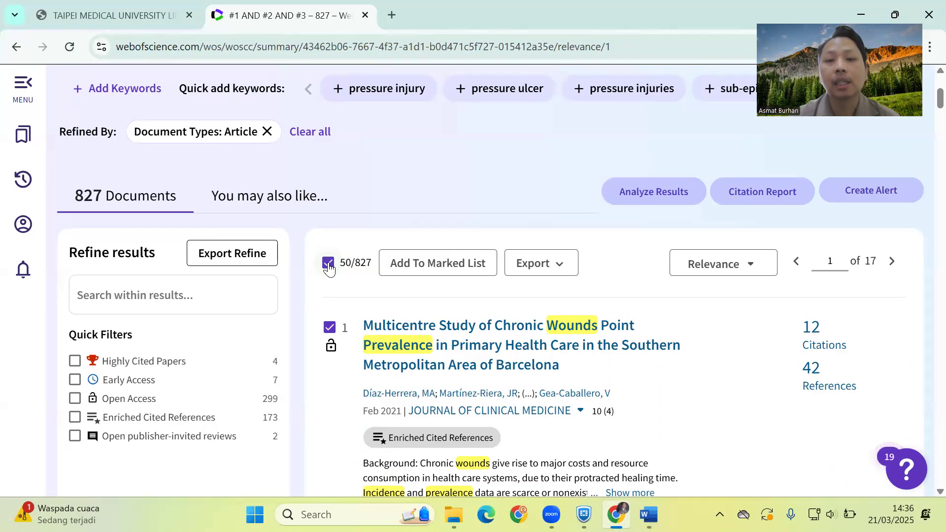
pyautogui.click(327, 262)
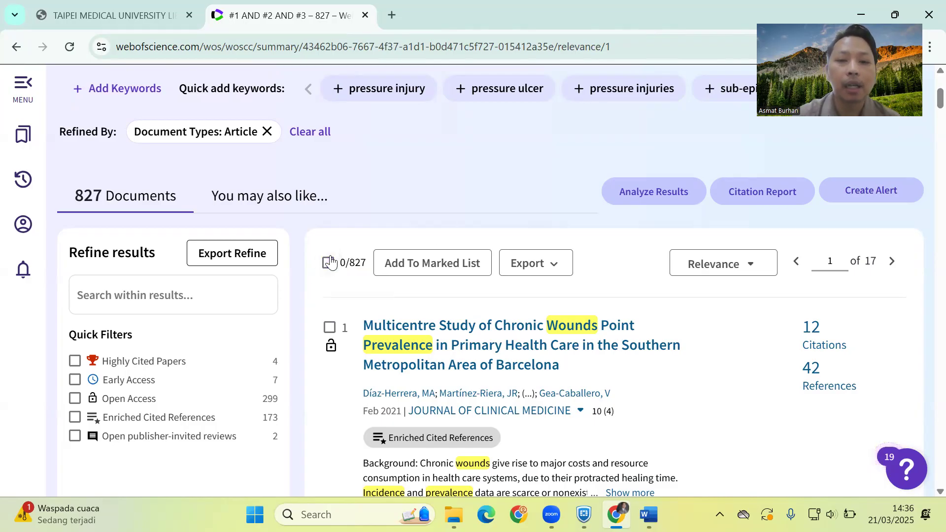
pyautogui.click(555, 268)
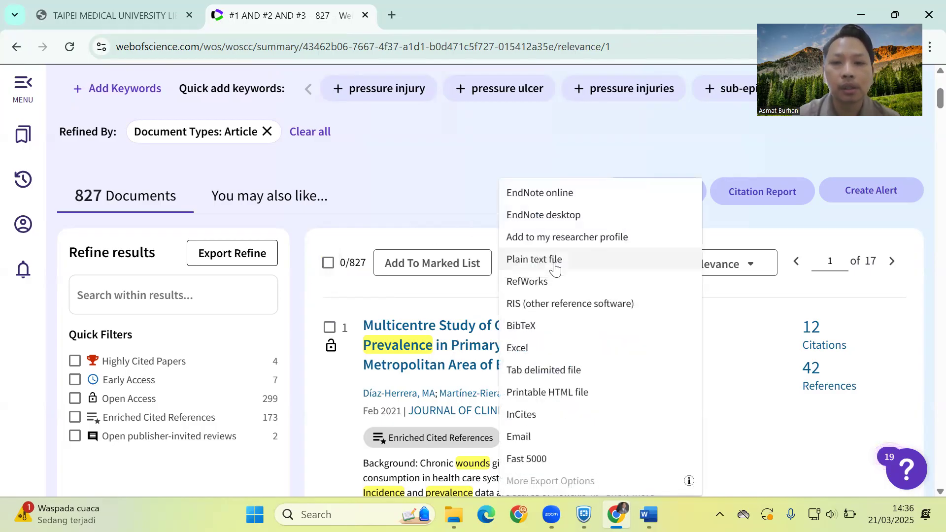
pyautogui.click(541, 216)
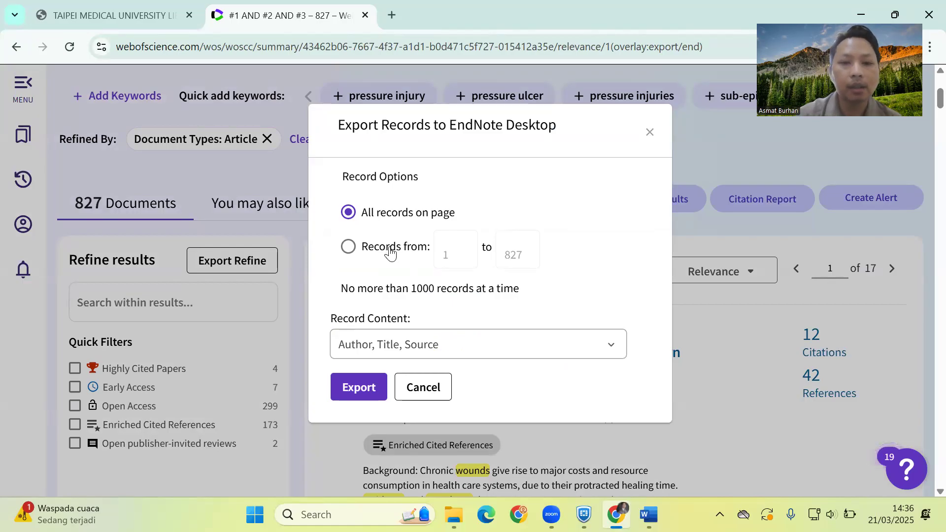
pyautogui.click(389, 251)
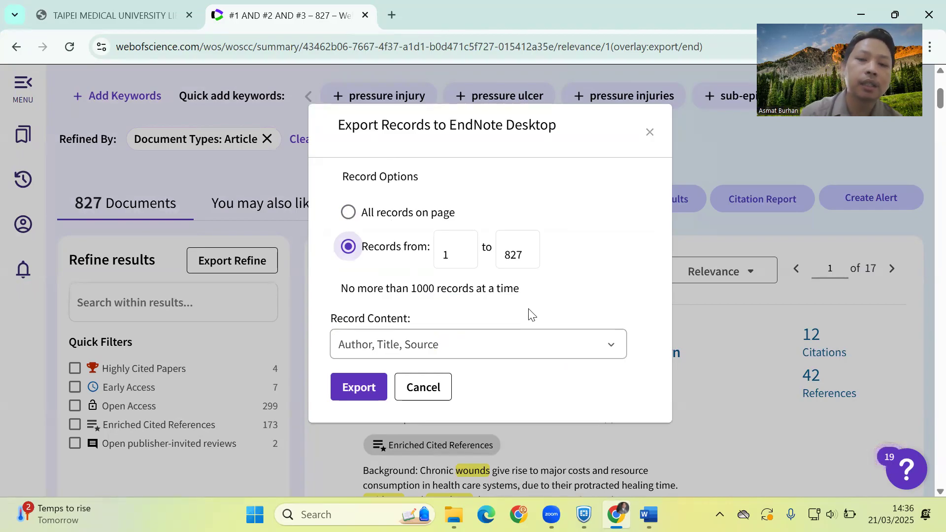
pyautogui.click(459, 254)
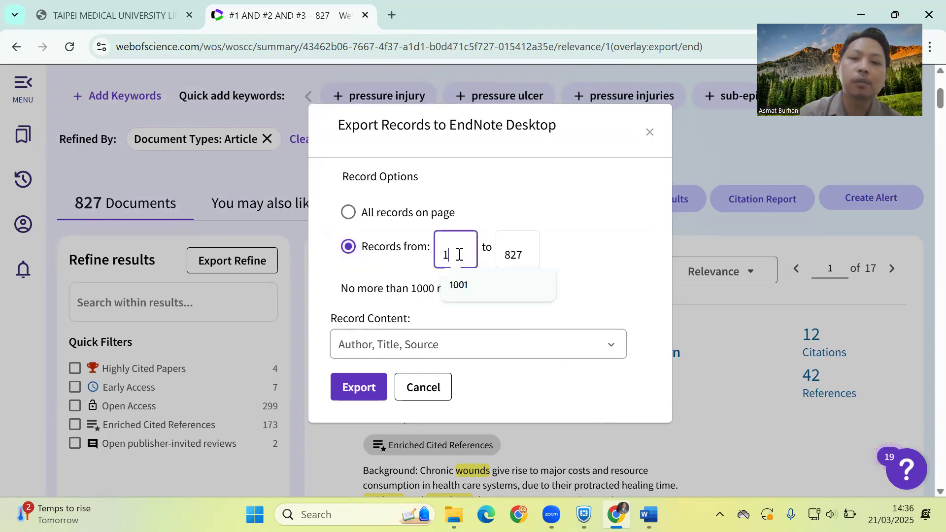
pyautogui.click(464, 282)
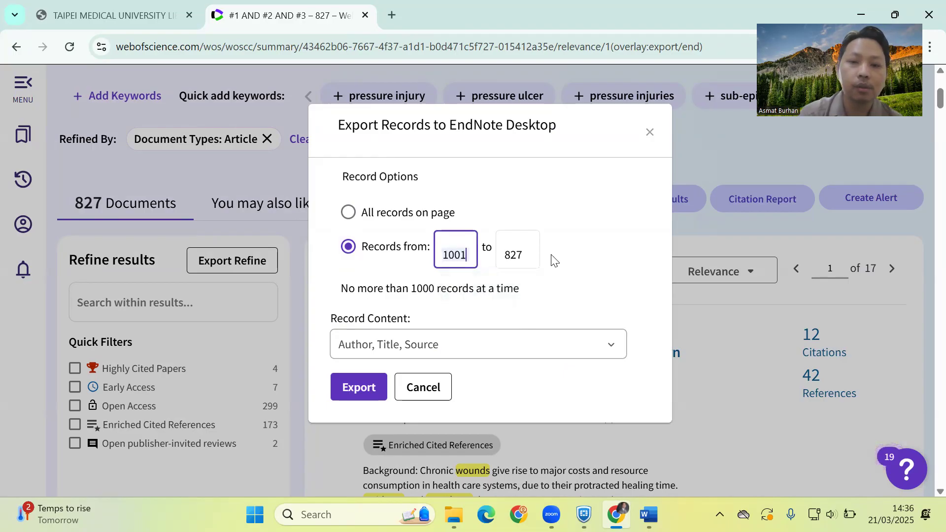
pyautogui.click(529, 255)
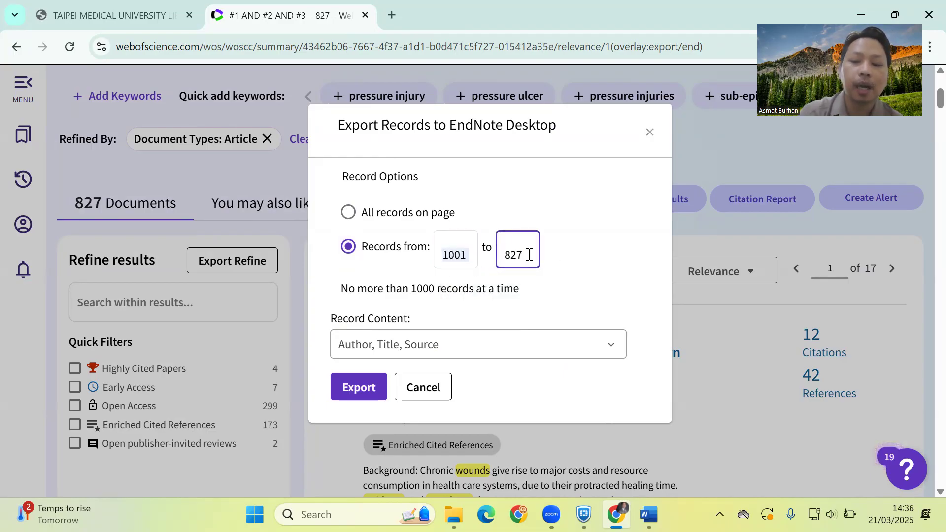
pyautogui.click(467, 255)
pyautogui.press('BackSpace')
pyautogui.press('BackSpace')
pyautogui.press('BackSpace')
pyautogui.press('BackSpace')
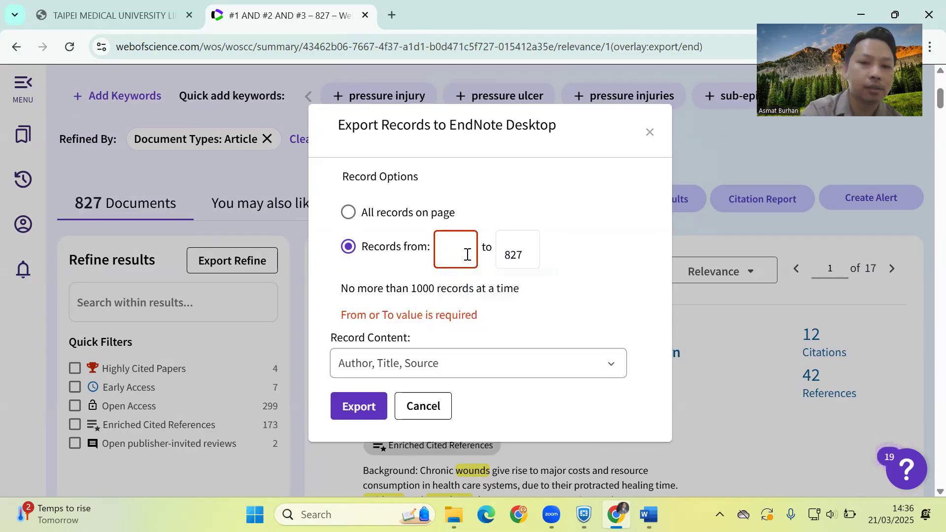
pyautogui.write('1')
pyautogui.click(610, 285)
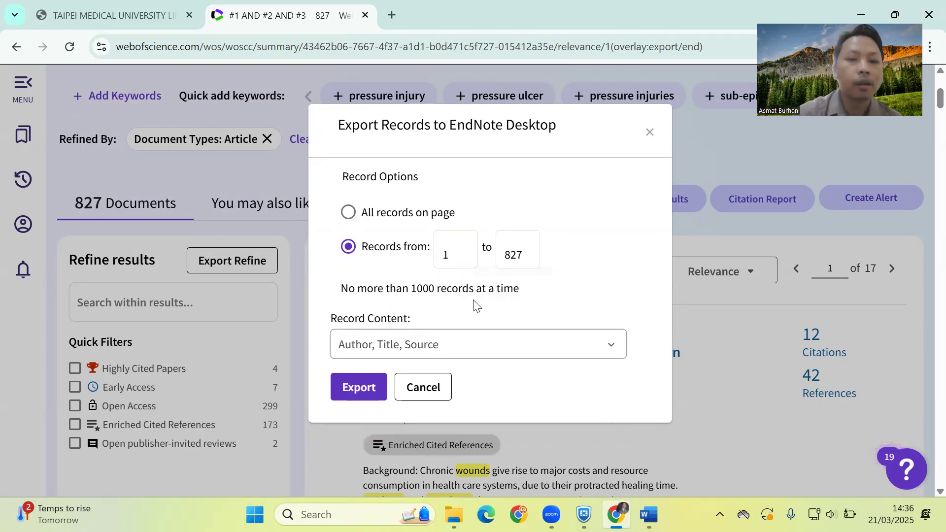
# Include author, title, source and abstract as the record content and export the records for EndNote desktop.
pyautogui.scroll(-1, 475, 308)
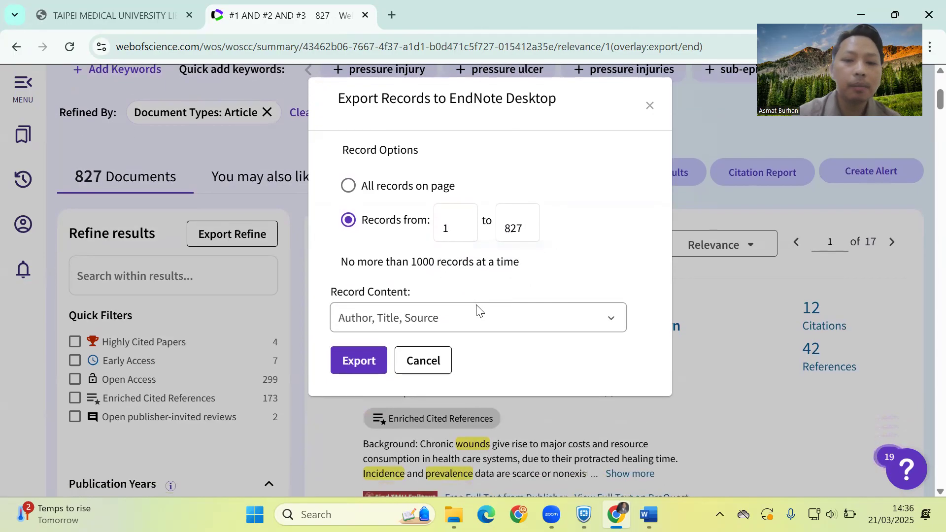
pyautogui.click(560, 321)
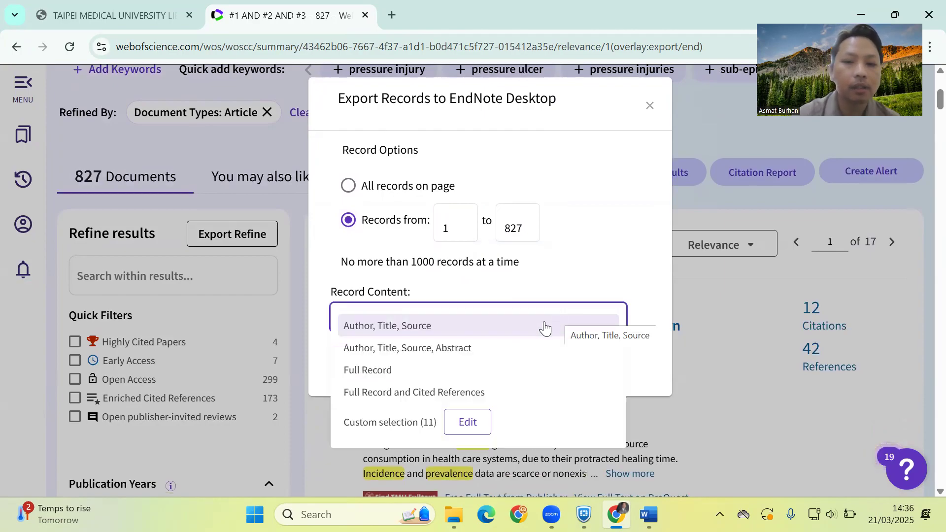
pyautogui.click(490, 355)
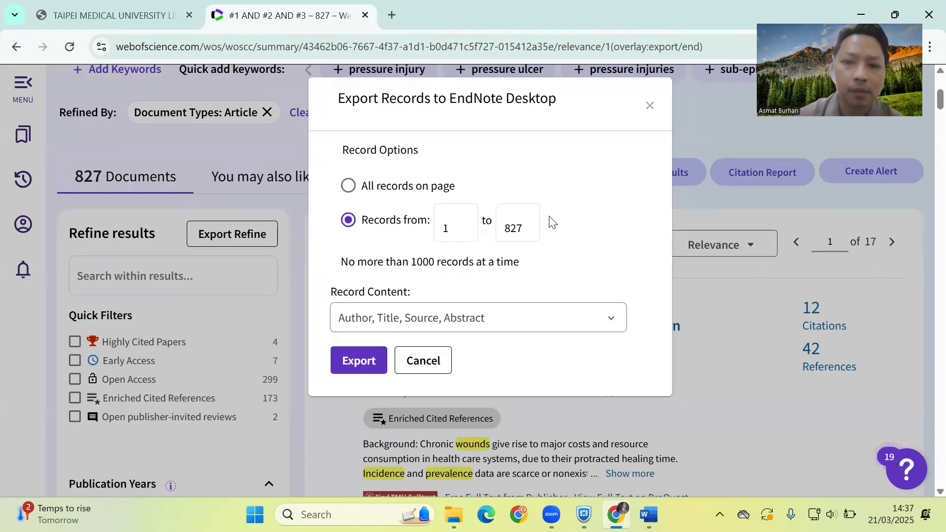
pyautogui.click(370, 363)
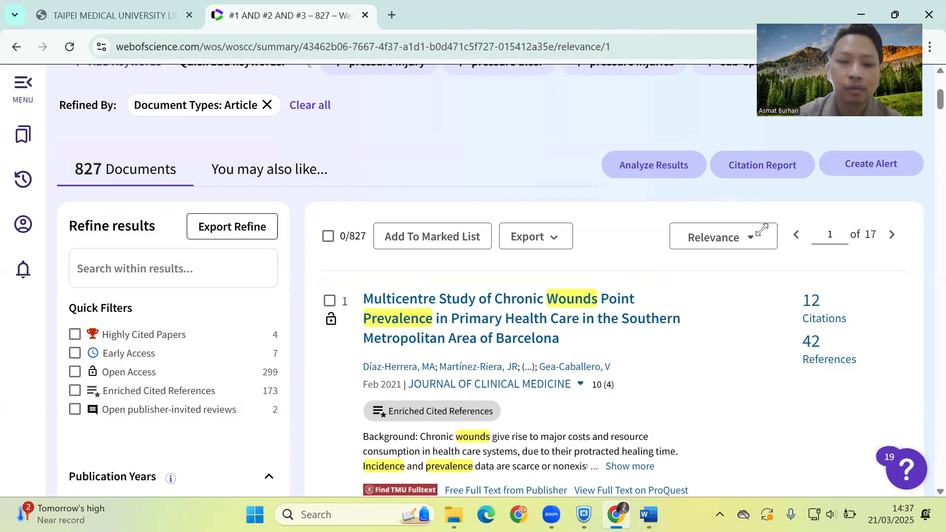
# Switch to EndNote and decline the EndNote 21.5 update.
pyautogui.click(326, 514)
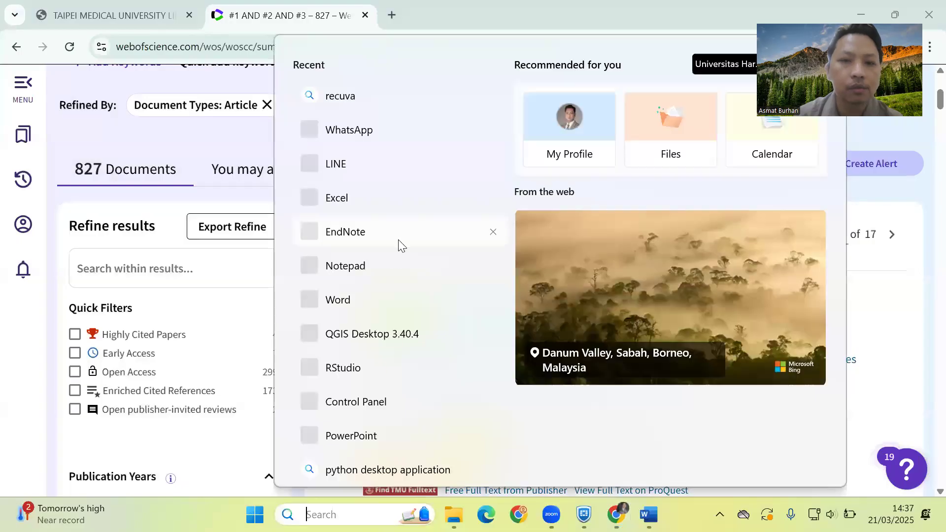
pyautogui.click(346, 236)
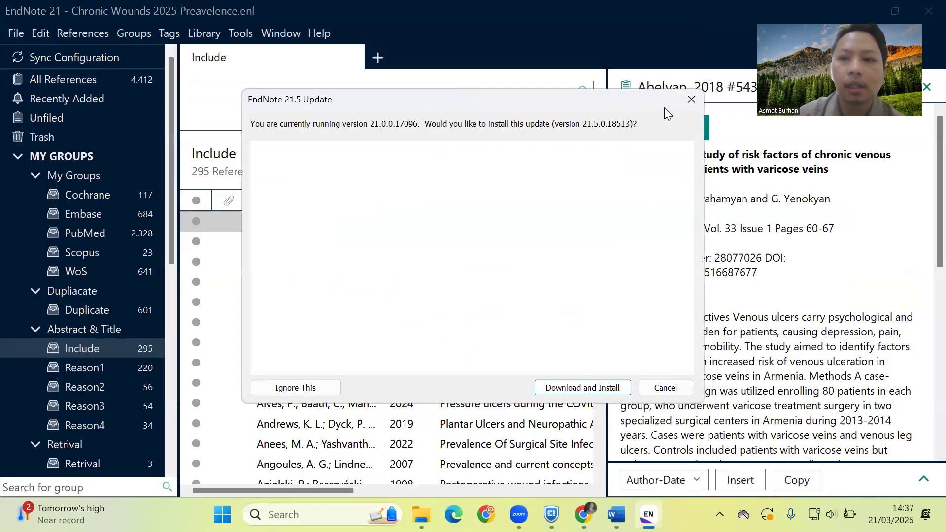
pyautogui.click(651, 392)
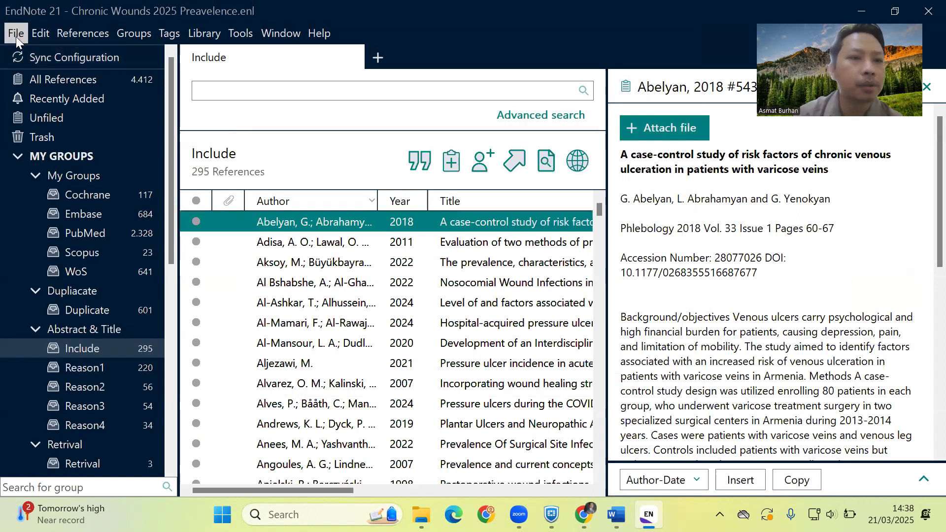
# Create a new EndNote library named Latihan in the Downloads folder.
pyautogui.click(16, 35)
pyautogui.moveTo(169, 33)
pyautogui.click(530, 89)
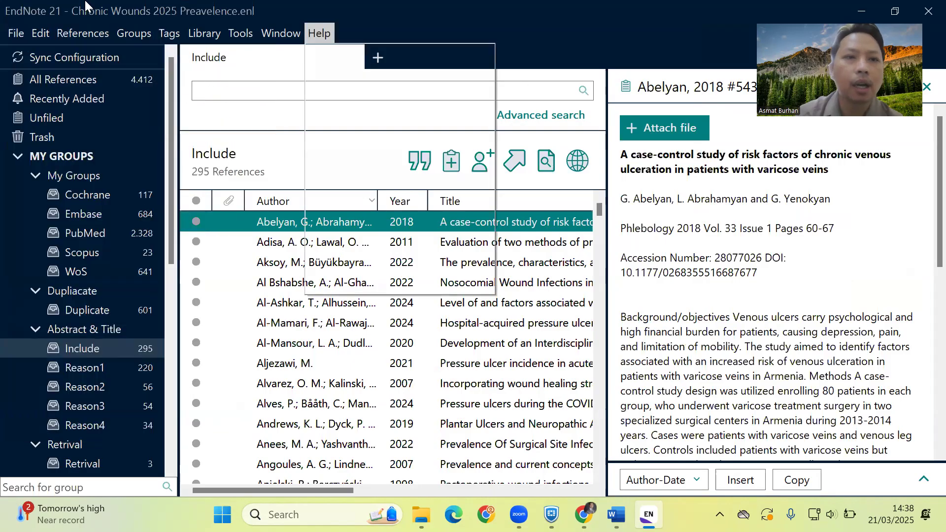
pyautogui.click(9, 33)
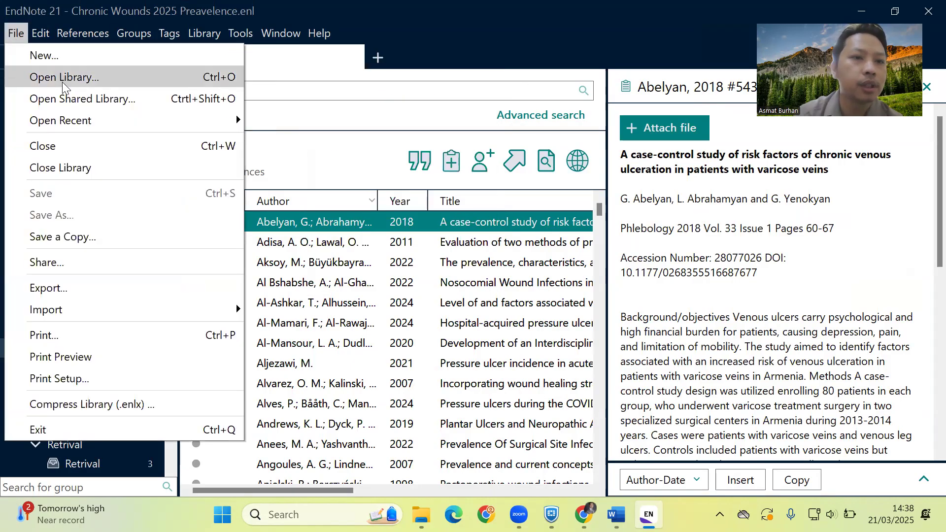
pyautogui.click(42, 59)
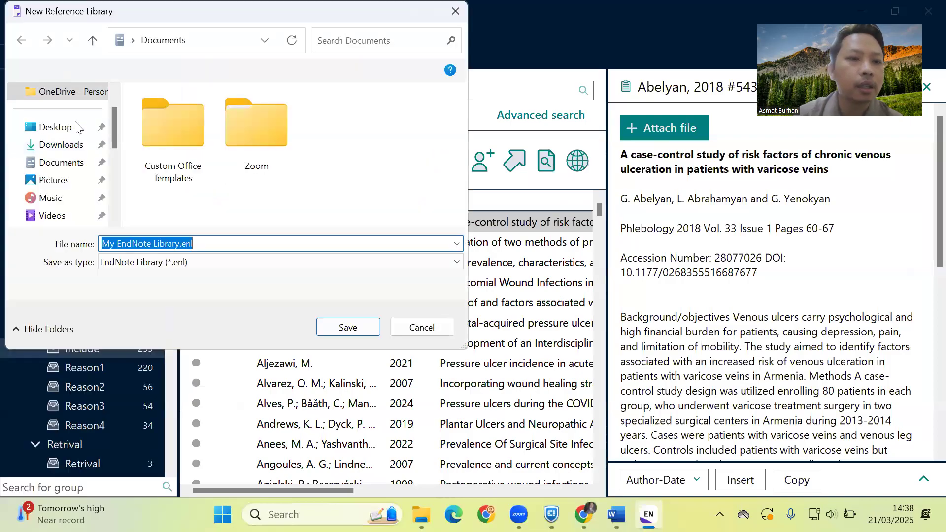
pyautogui.click(61, 145)
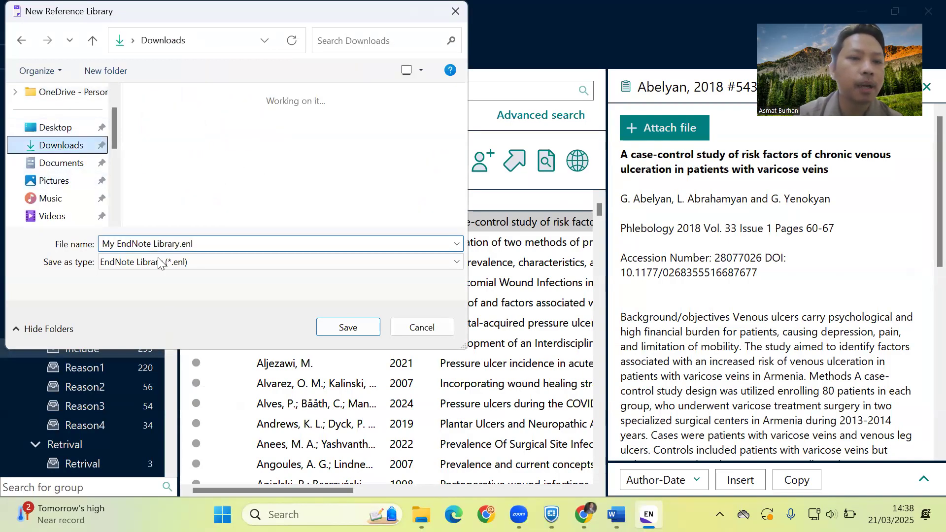
pyautogui.click(139, 244)
pyautogui.write('La')
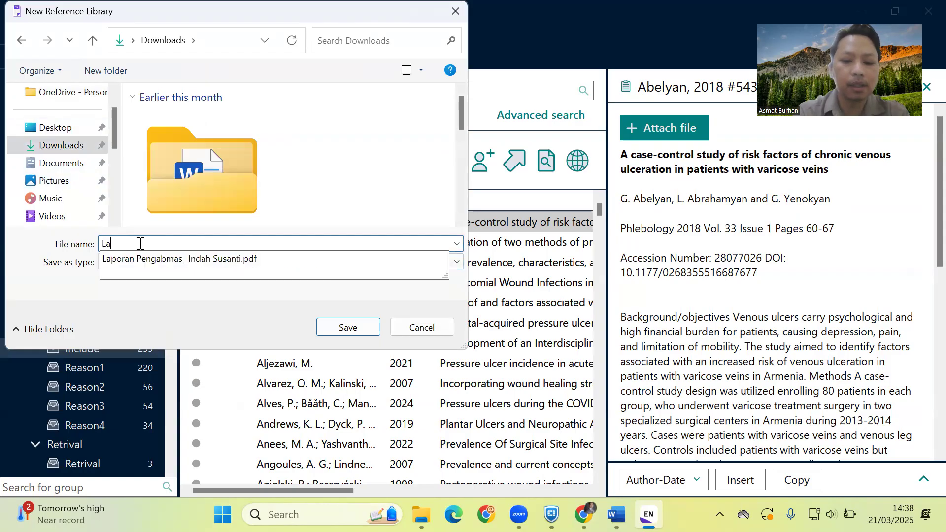
pyautogui.write('tiha')
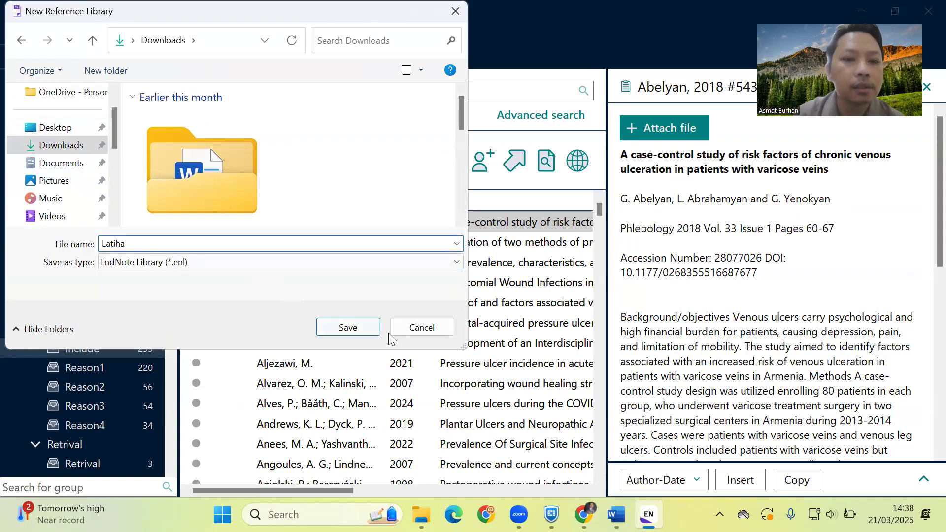
pyautogui.write('n')
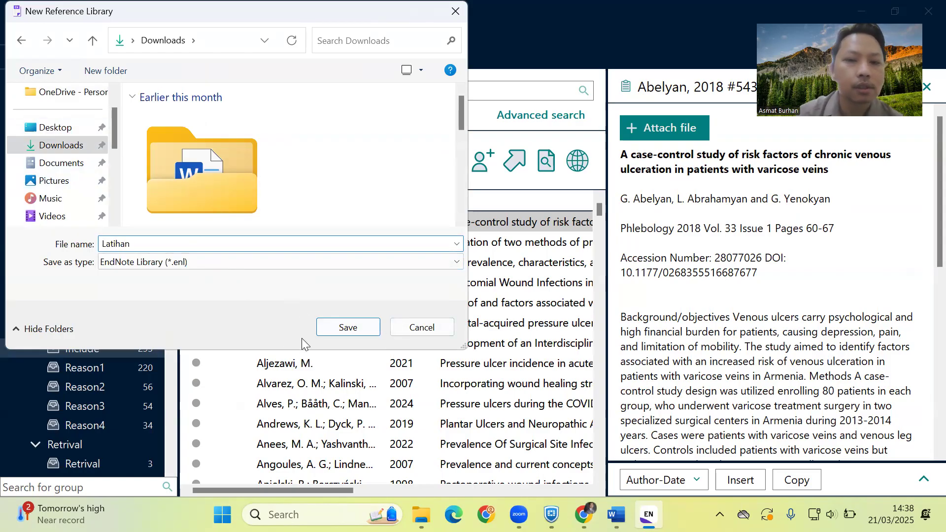
pyautogui.click(362, 326)
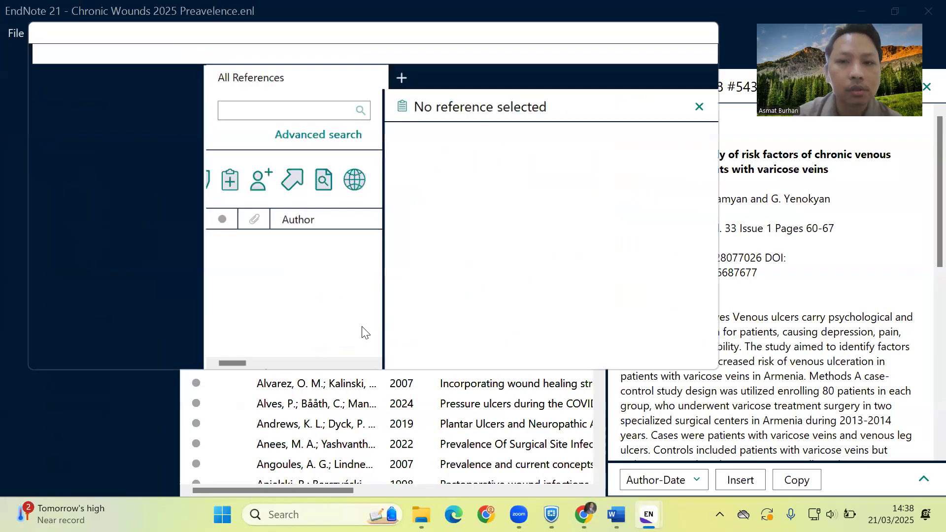
# Put the new library's window away and close the Chronic Wounds 2025 Preavelence library window.
pyautogui.click(636, 33)
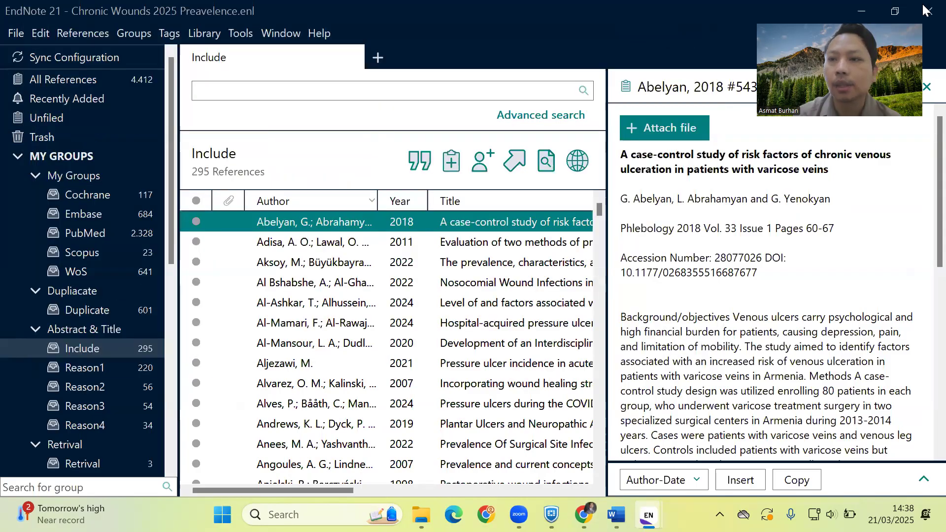
pyautogui.click(927, 10)
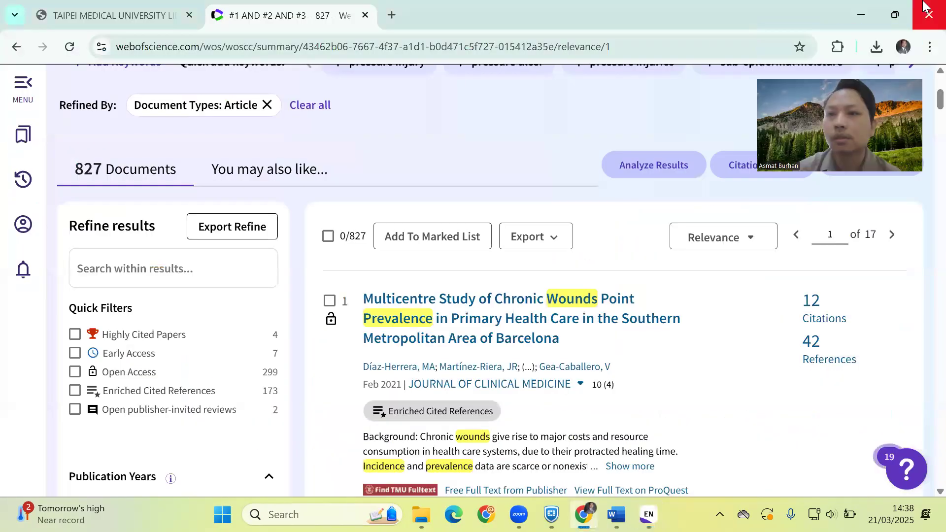
# Switch to Word, save the search documentation, and go back to the PEOS Criteria Inclusion table at the start of the document.
pyautogui.click(861, 14)
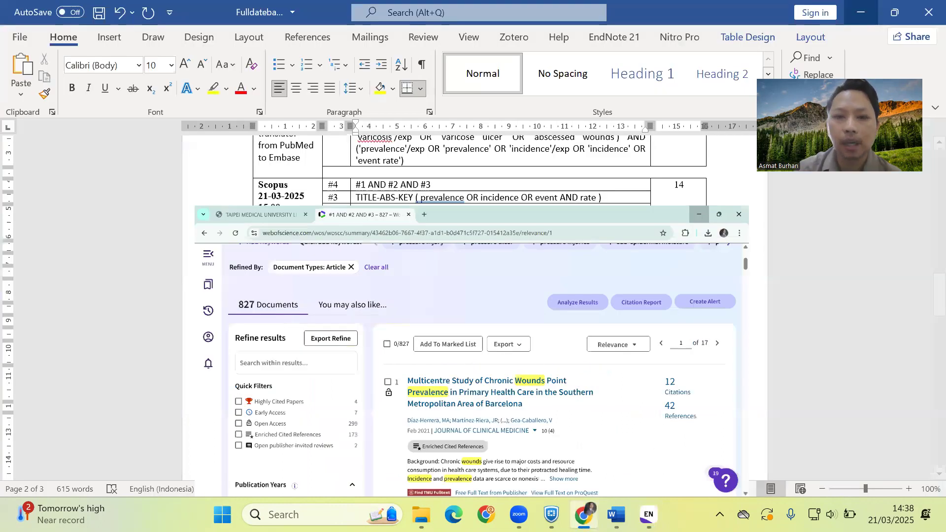
pyautogui.click(861, 12)
pyautogui.click(616, 515)
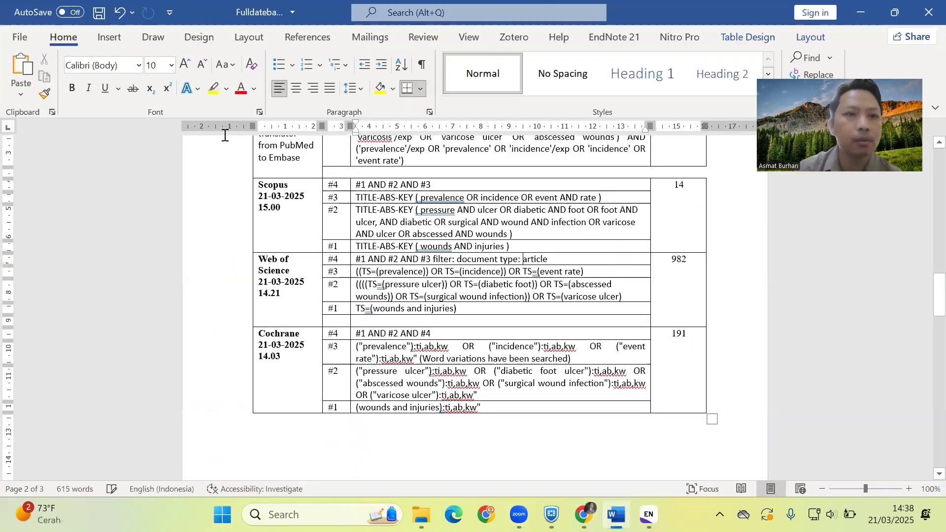
pyautogui.click(98, 15)
pyautogui.scroll(10, 386, 247)
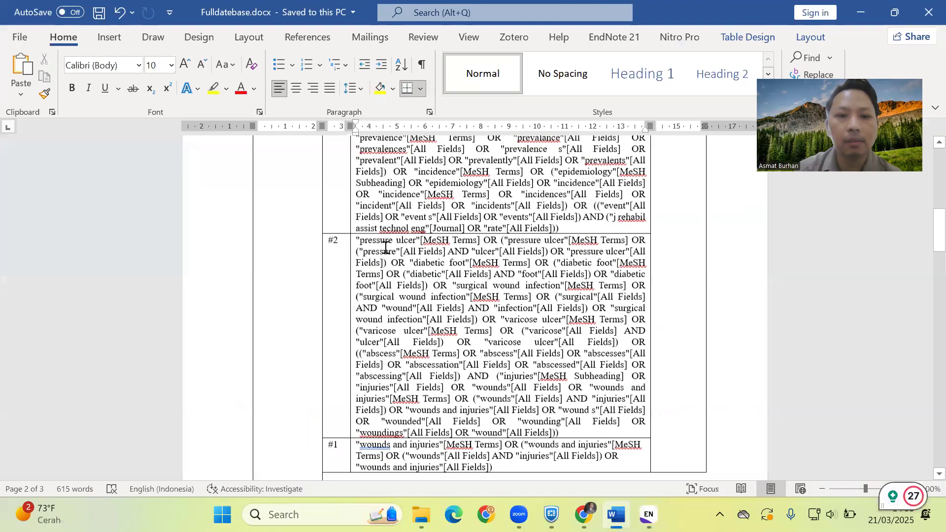
pyautogui.scroll(15, 386, 248)
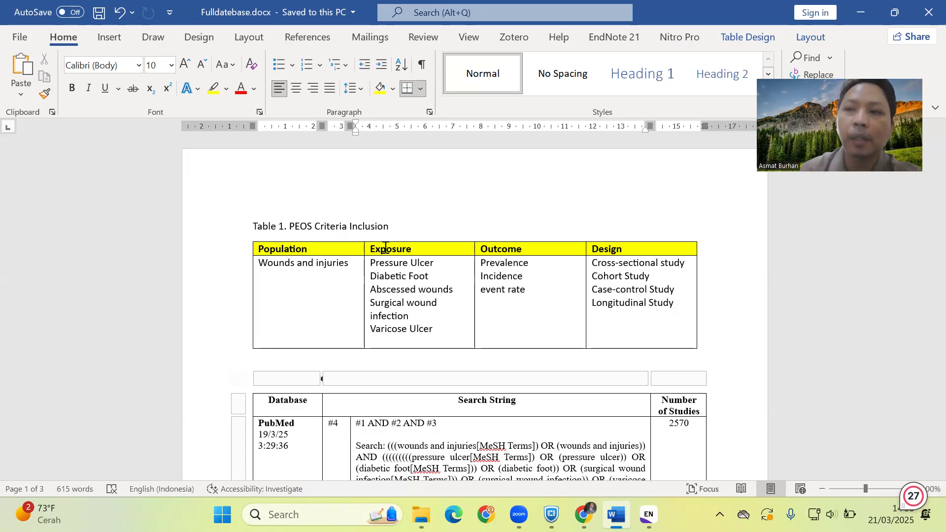
# Put the Word document away and switch to the EndNote Latihan library, enlarging its window to fill the screen.
pyautogui.click(863, 20)
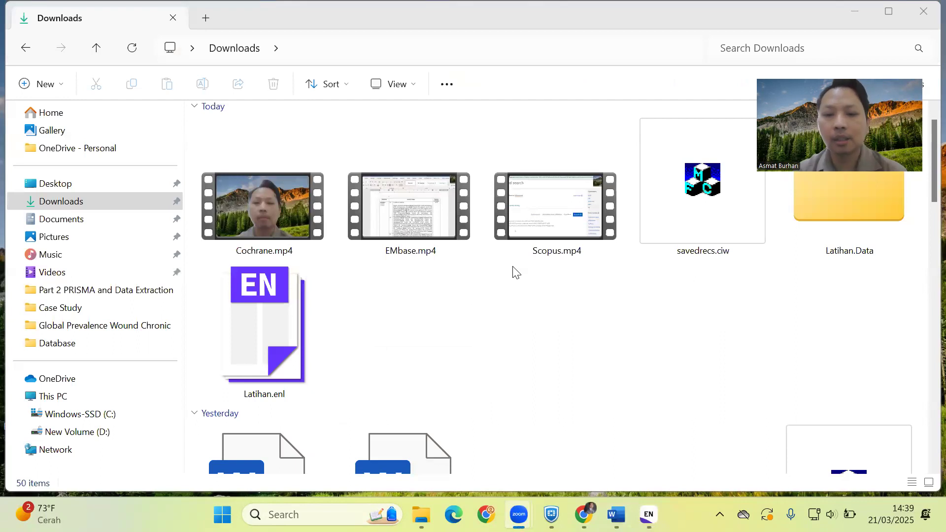
pyautogui.click(648, 515)
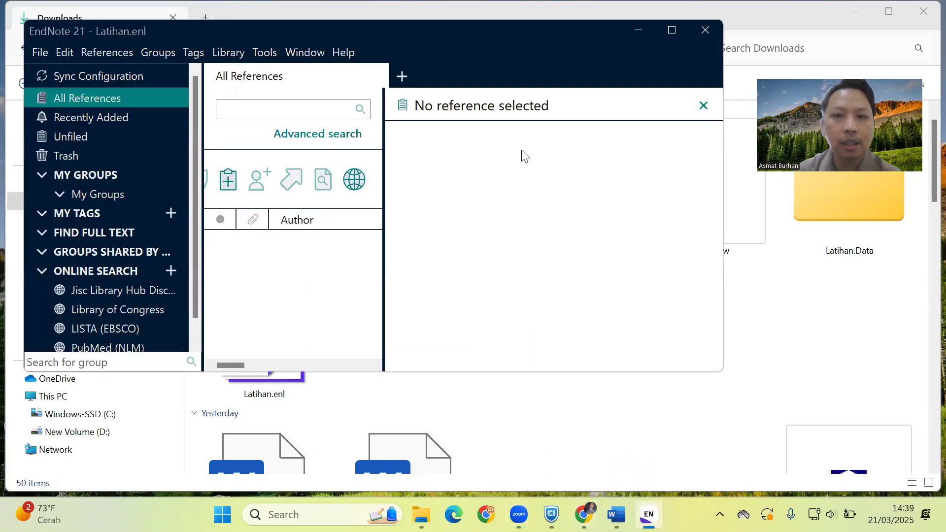
pyautogui.click(673, 31)
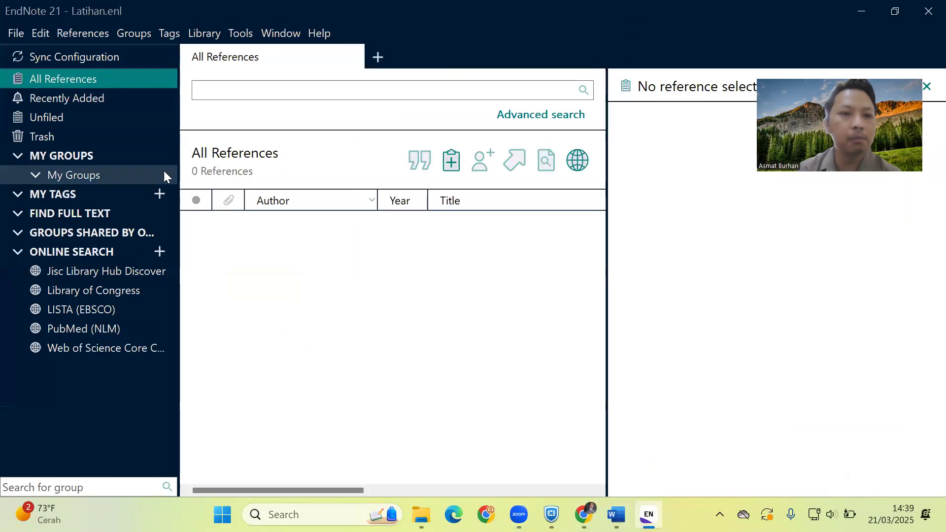
# Create a group named Web of Science under My Groups in the Latihan library.
pyautogui.click(86, 175)
pyautogui.rightClick(86, 175)
pyautogui.click(134, 183)
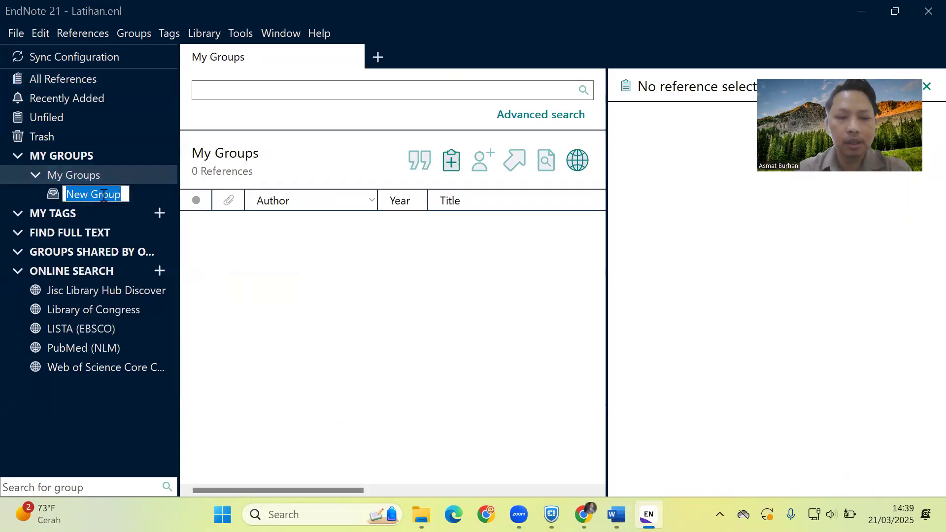
pyautogui.write('We')
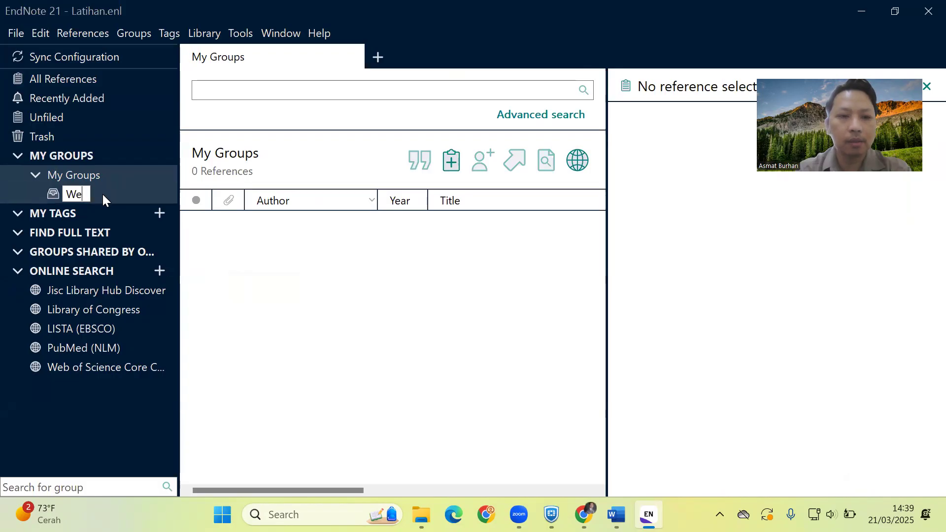
pyautogui.write('b o')
pyautogui.press('BackSpace')
pyautogui.write('b of')
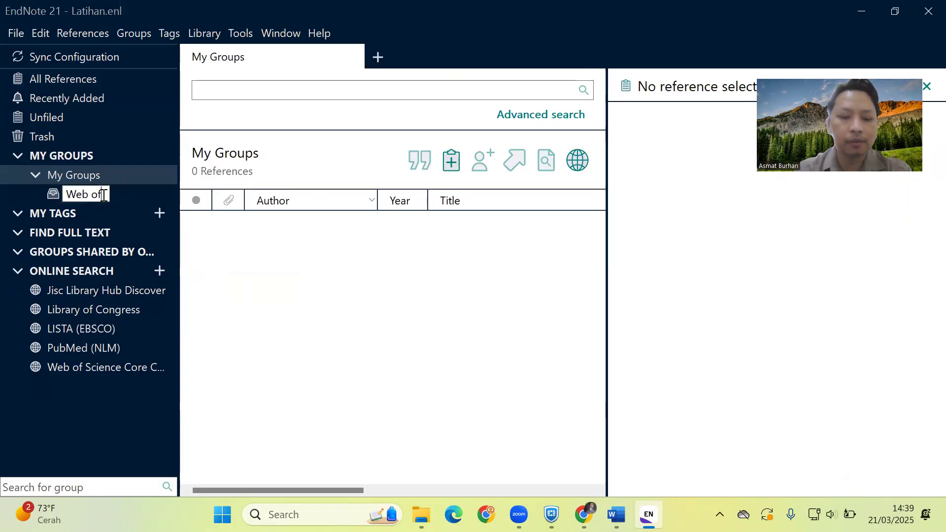
pyautogui.write(' Science')
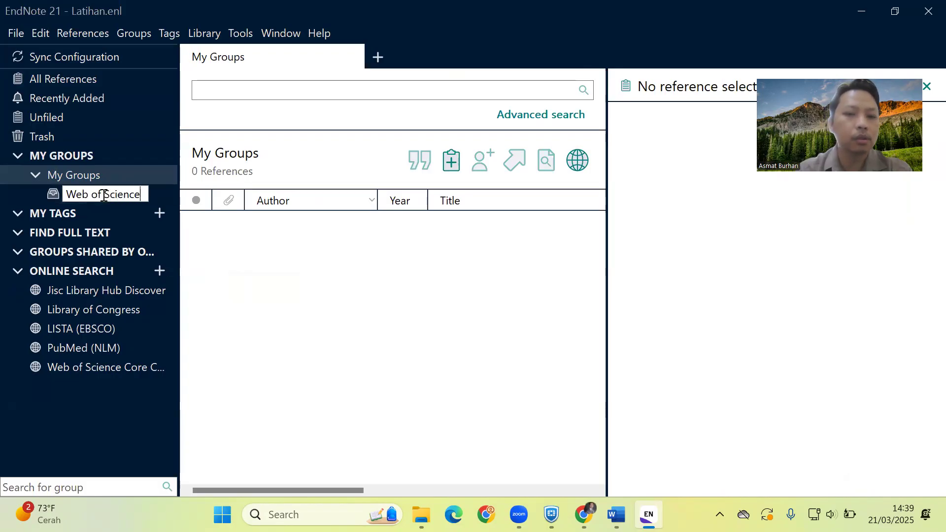
# Create a second group named Scopus under My Groups and display it.
pyautogui.click(88, 172)
pyautogui.rightClick(87, 172)
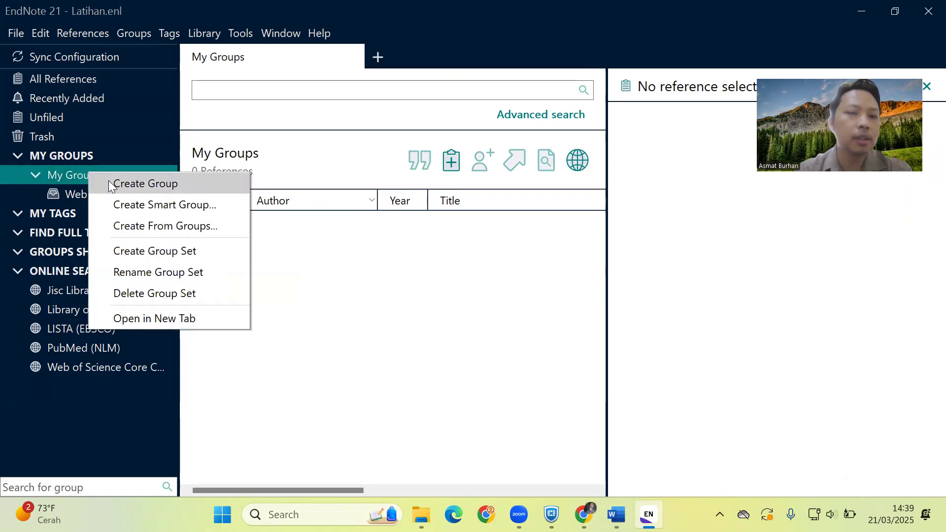
pyautogui.click(109, 181)
pyautogui.write('Scopus')
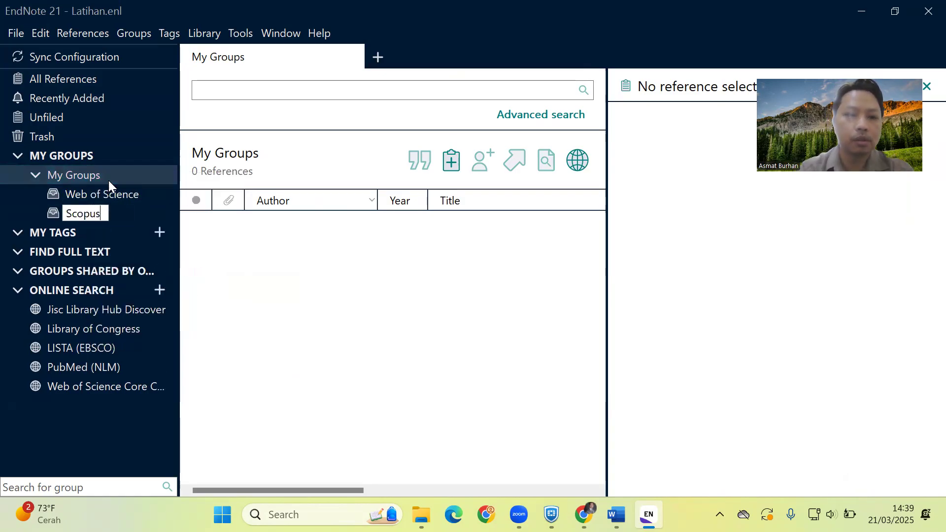
pyautogui.press('Return')
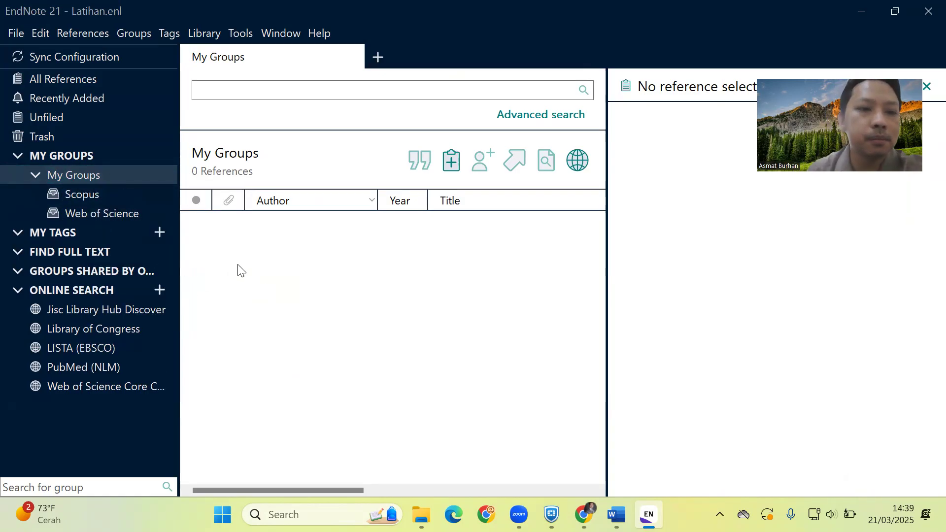
pyautogui.click(106, 197)
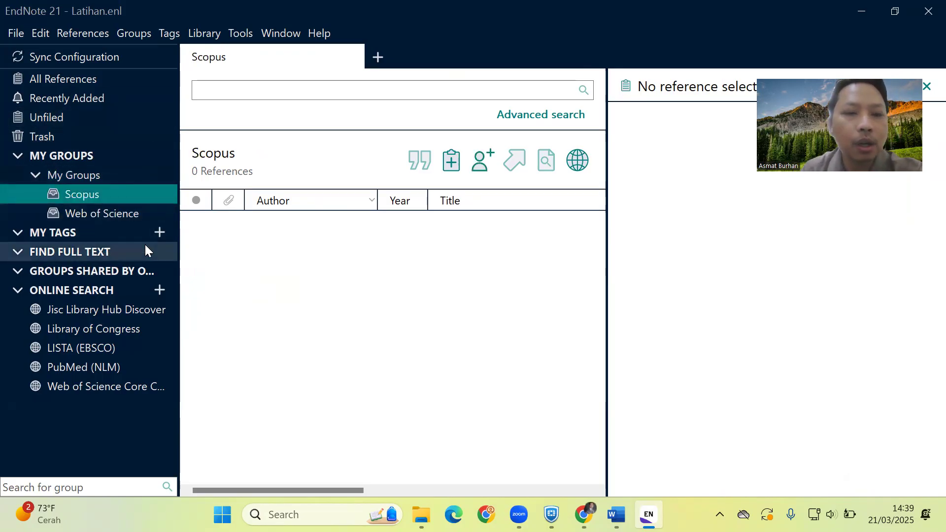
# Switch to File Explorer and import savedrecs.ciw from the Downloads folder into the EndNote library.
pyautogui.click(421, 515)
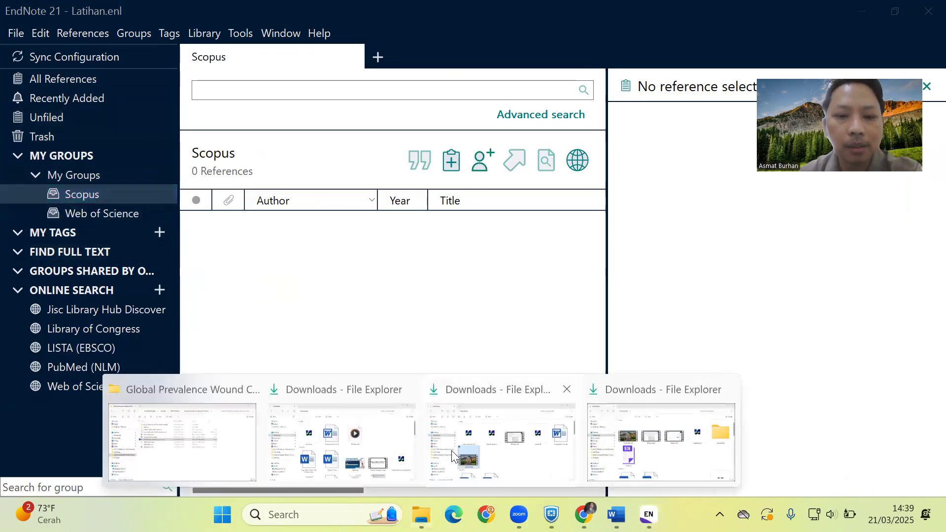
pyautogui.click(625, 439)
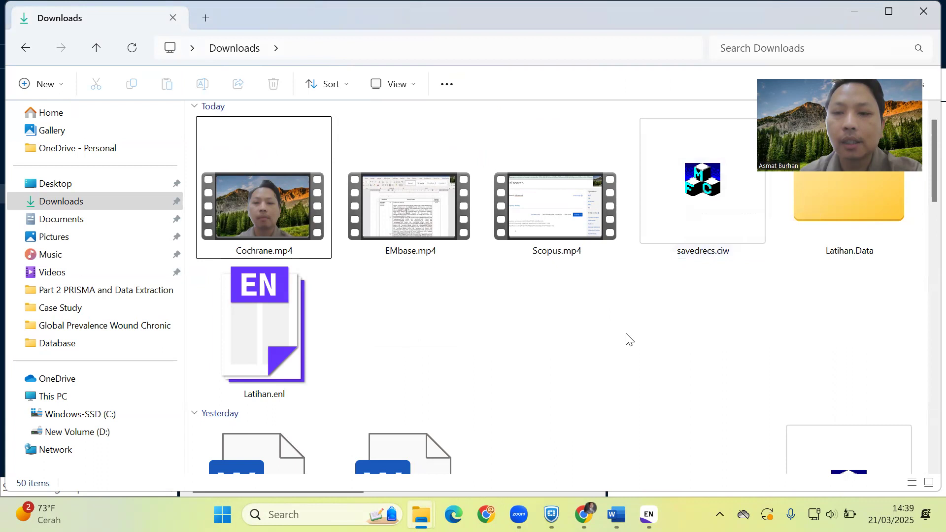
pyautogui.doubleClick(681, 194)
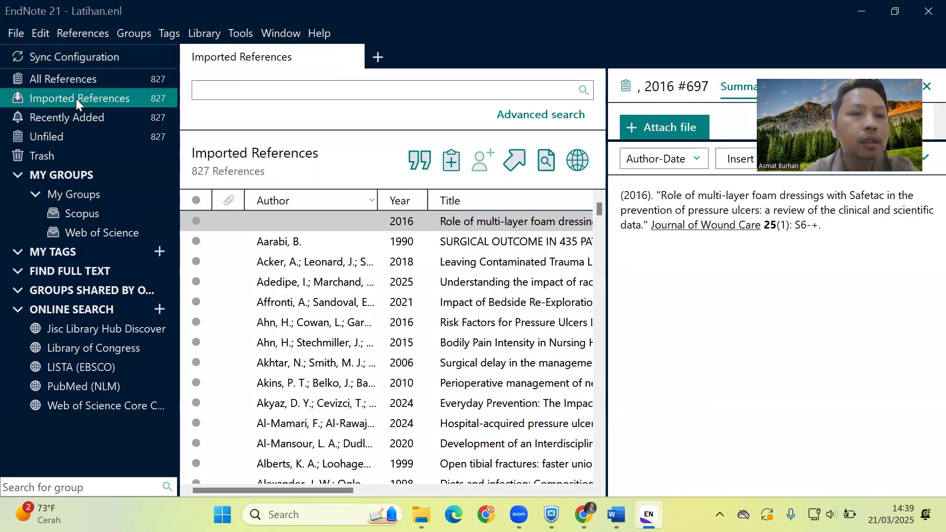
# Move all imported references to the Trash, and from there move them all into the Web of Science group.
pyautogui.click(295, 280)
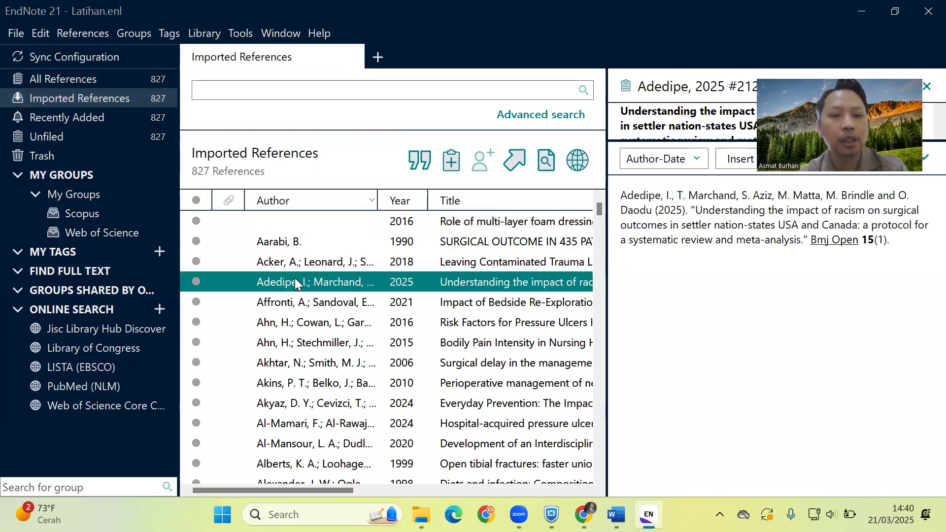
pyautogui.hotkey('ctrl', 'a')
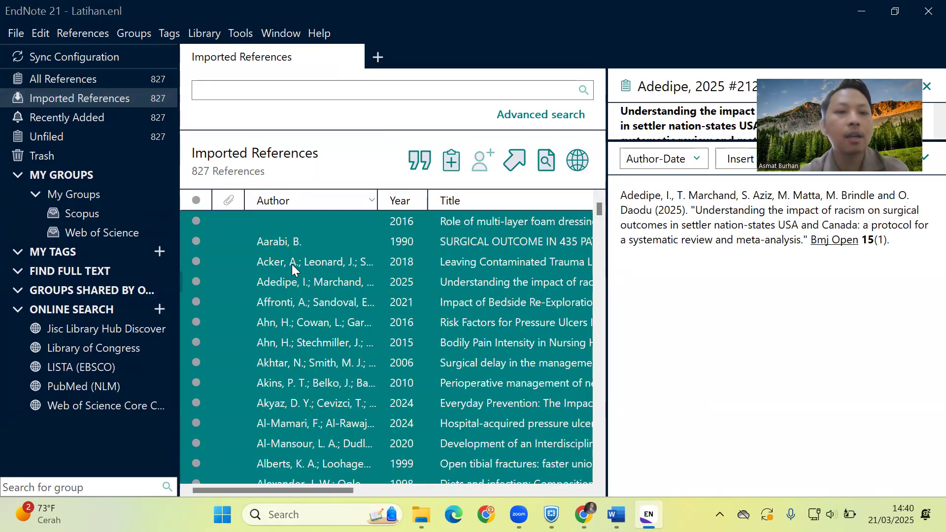
pyautogui.moveTo(244, 223); pyautogui.dragTo(78, 152)
pyautogui.click(77, 155)
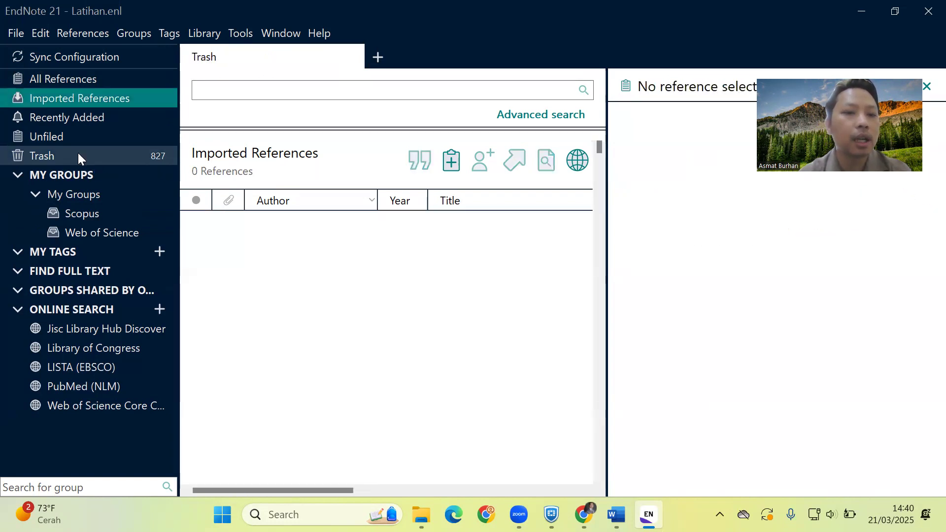
pyautogui.click(330, 285)
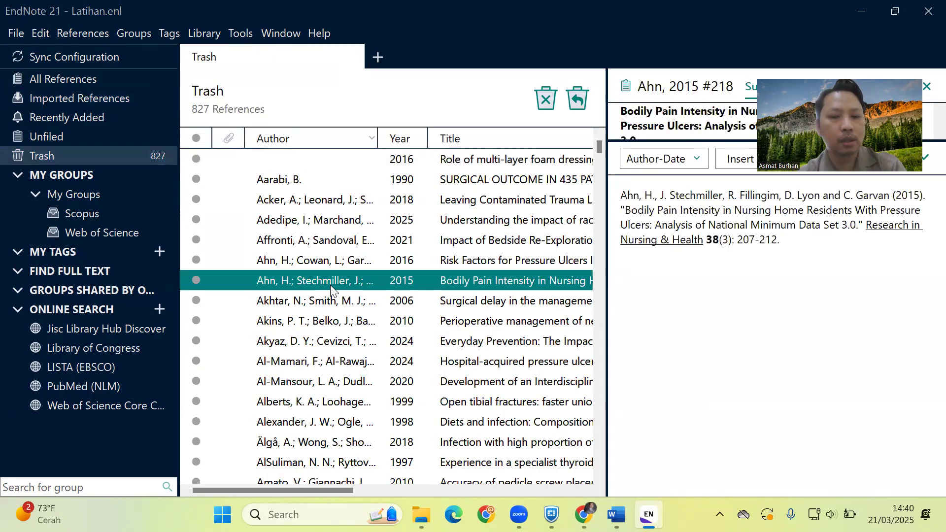
pyautogui.hotkey('ctrl', 'a')
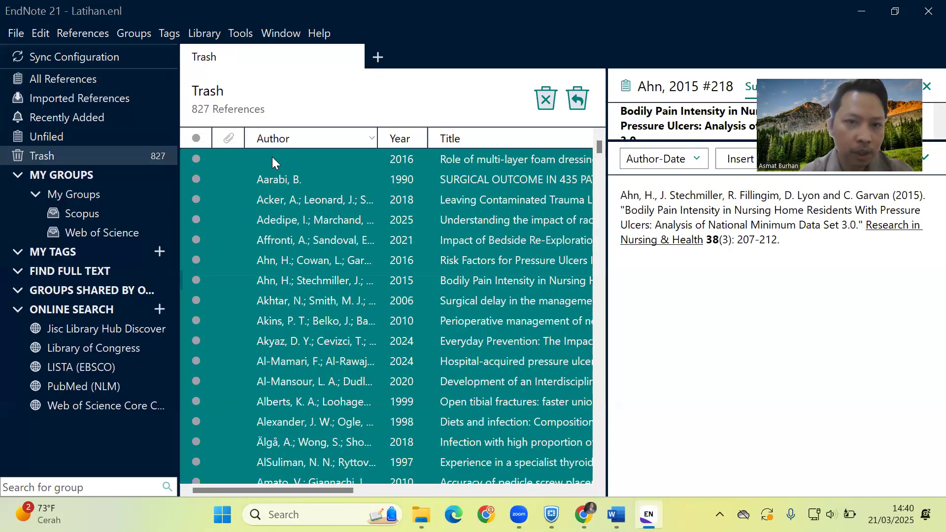
pyautogui.moveTo(272, 156); pyautogui.dragTo(137, 231)
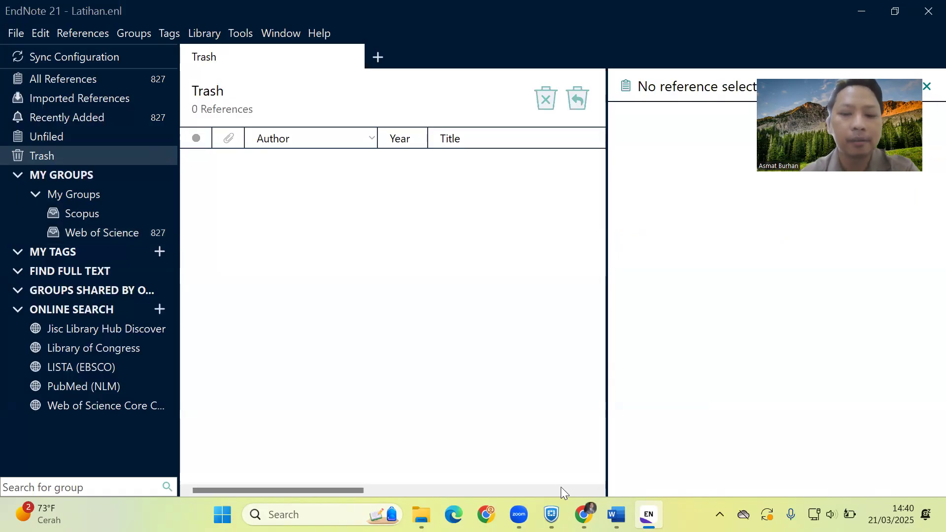
# Switch to File Explorer and import 33 scopus.ris from the Database folder inside Global Prevalence Wound Chronic into EndNote.
pyautogui.click(421, 515)
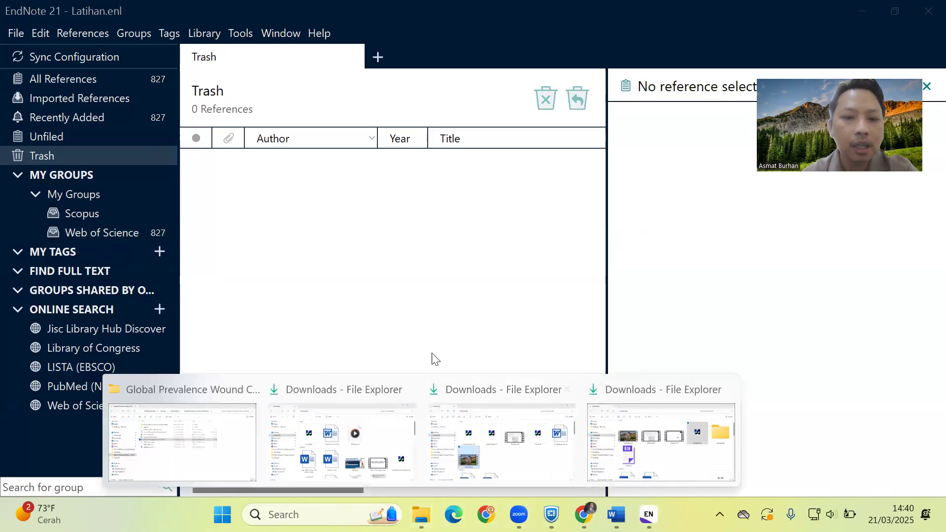
pyautogui.click(252, 445)
pyautogui.click(317, 369)
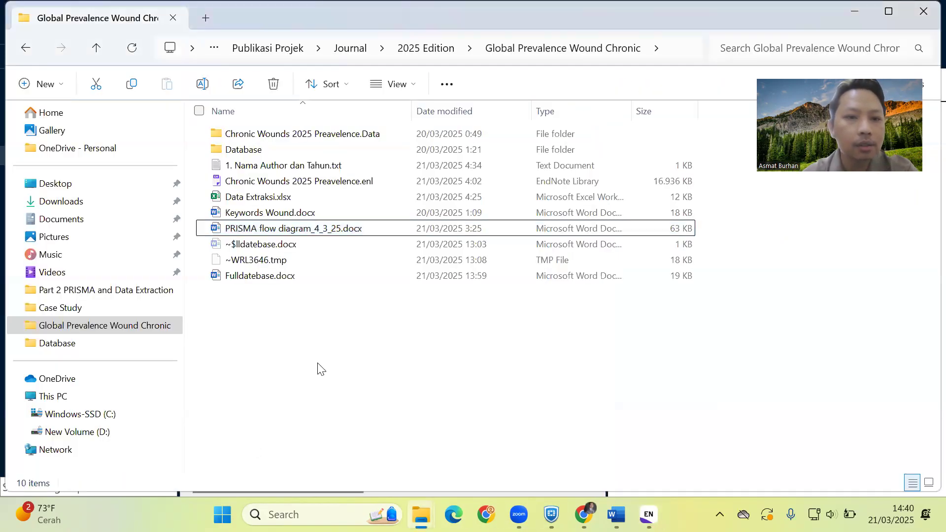
pyautogui.doubleClick(295, 149)
pyautogui.click(294, 151)
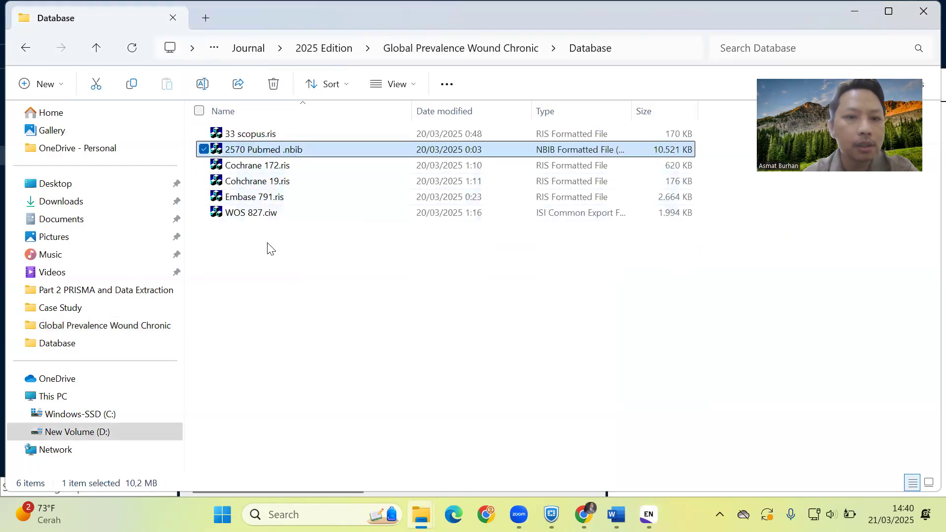
pyautogui.click(246, 140)
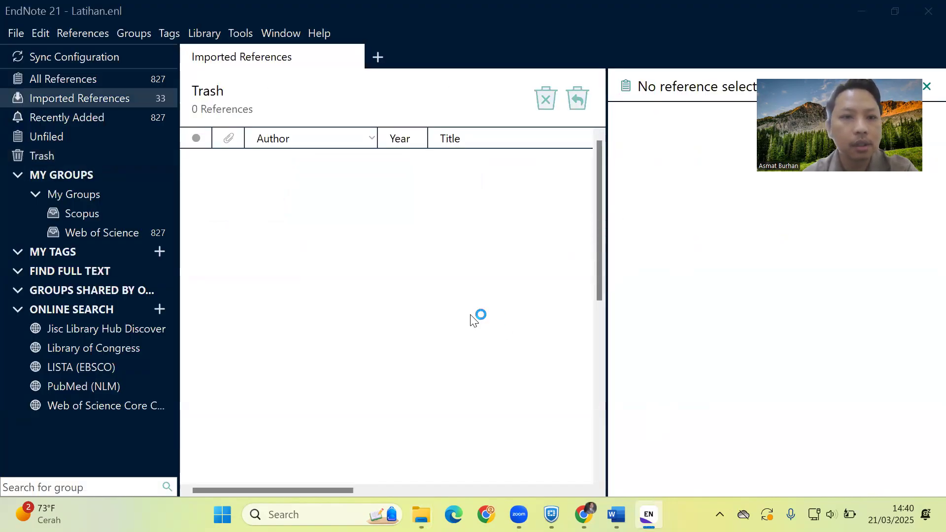
# Move all newly imported Scopus references to the Trash, and from there move them all into the Scopus group.
pyautogui.click(366, 343)
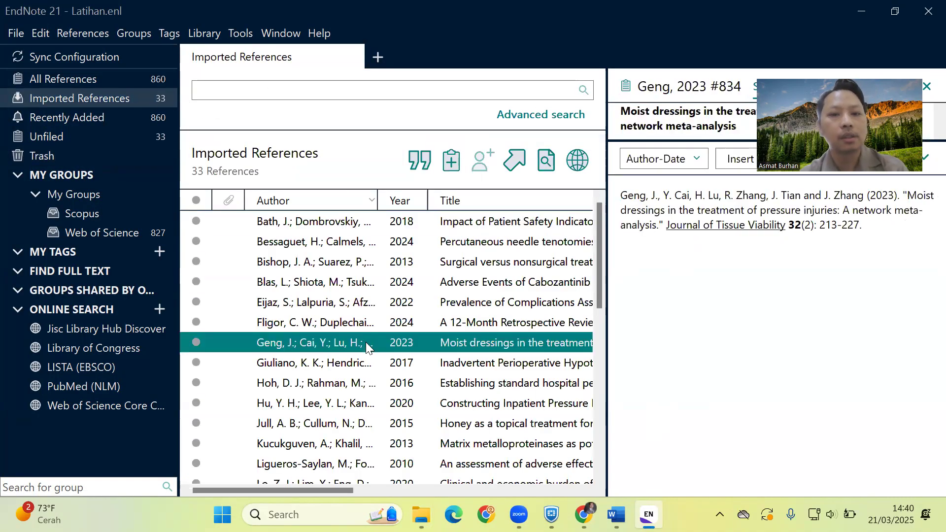
pyautogui.hotkey('ctrl', 'a')
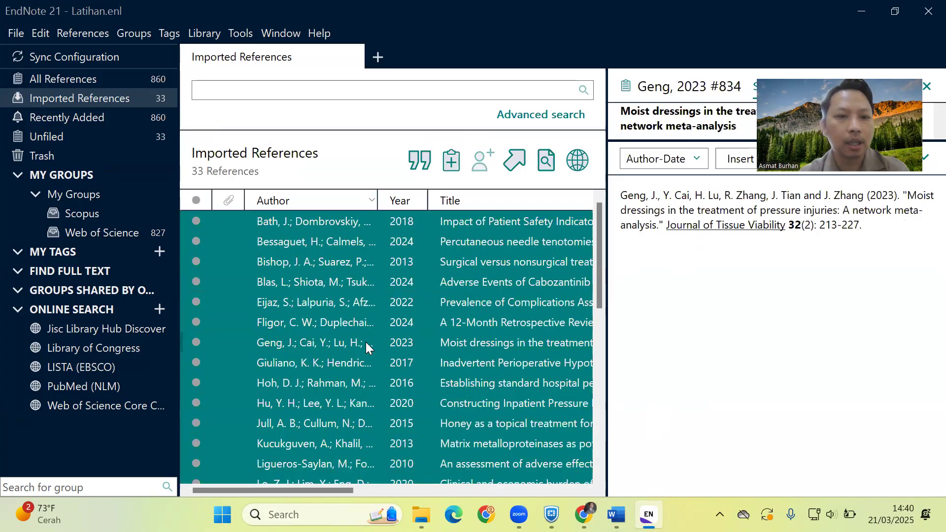
pyautogui.hotkey('ctrl', 'a')
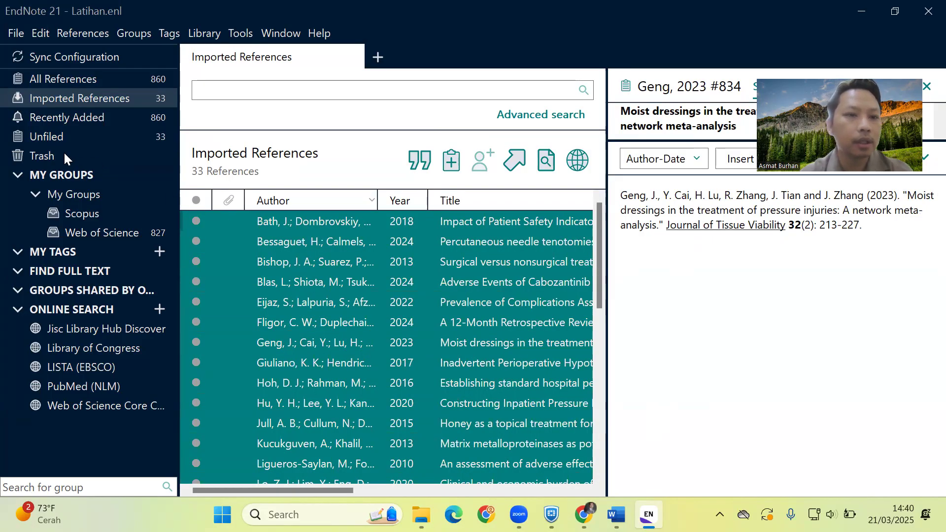
pyautogui.moveTo(246, 223); pyautogui.dragTo(60, 154)
pyautogui.click(60, 155)
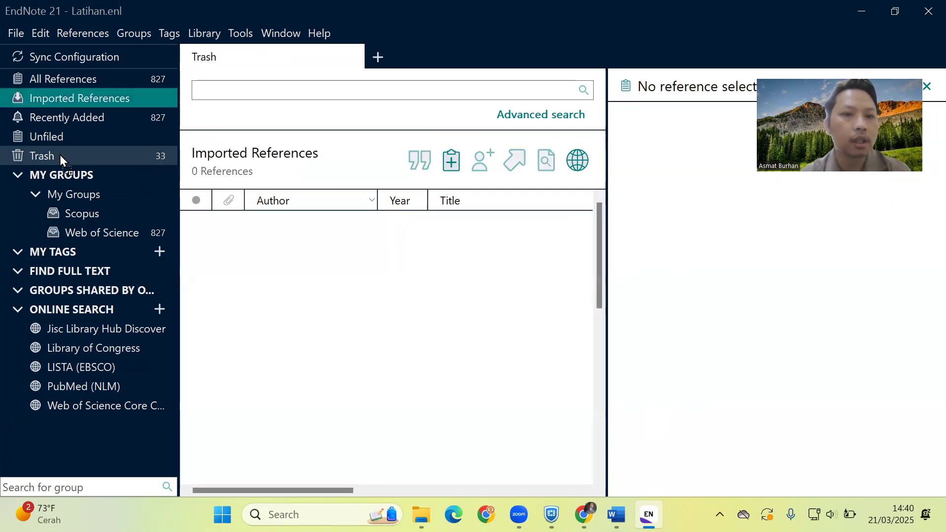
pyautogui.click(321, 230)
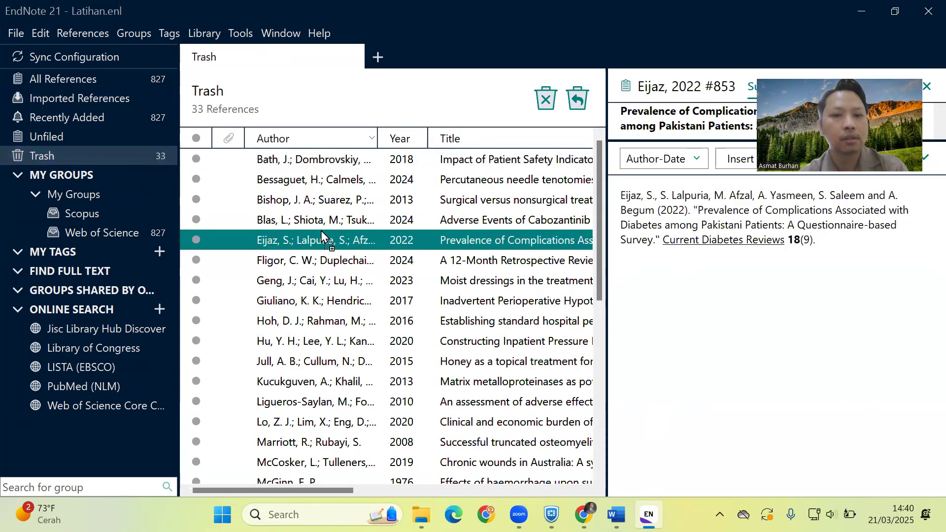
pyautogui.hotkey('ctrl', 'a')
pyautogui.moveTo(232, 152); pyautogui.dragTo(115, 213)
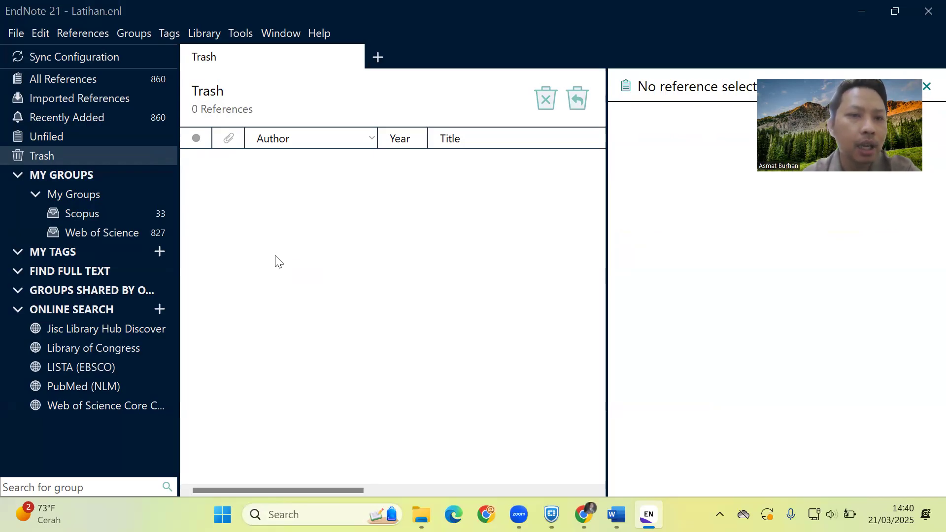
pyautogui.click(241, 34)
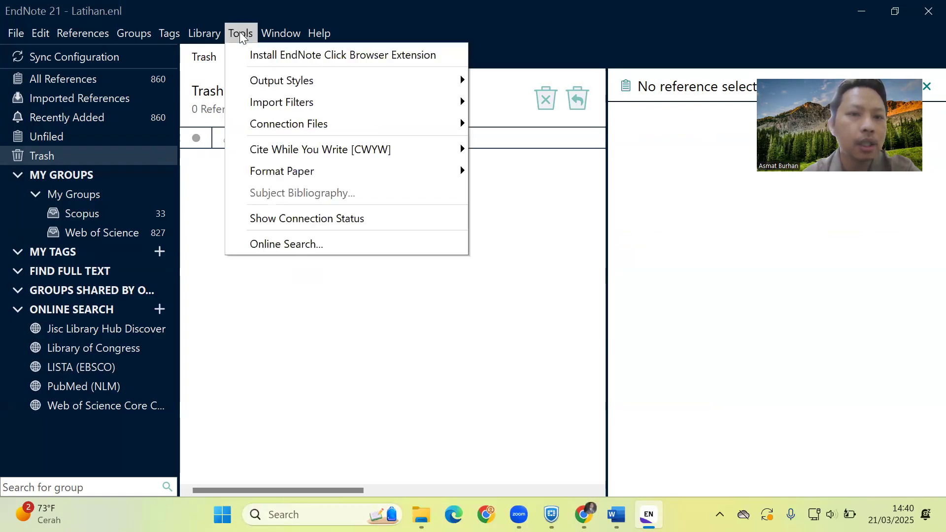
pyautogui.click(201, 34)
pyautogui.click(201, 35)
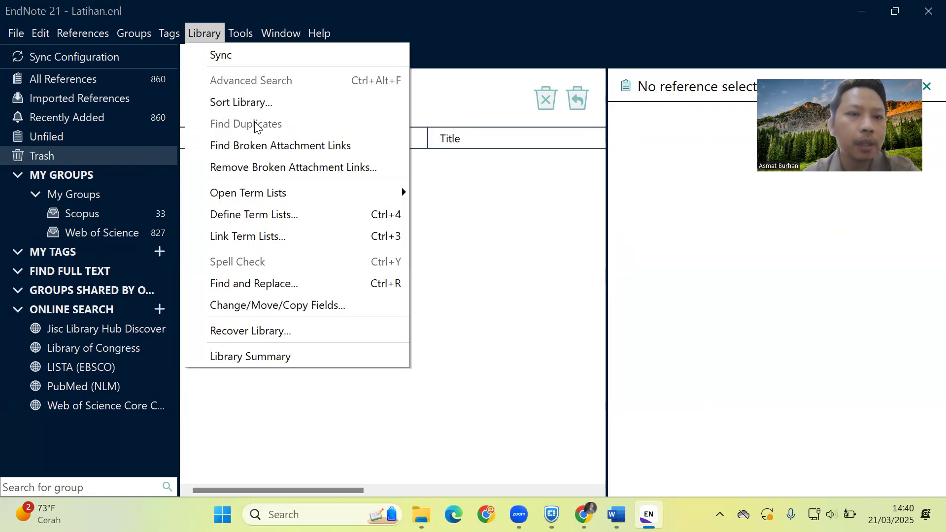
pyautogui.click(531, 290)
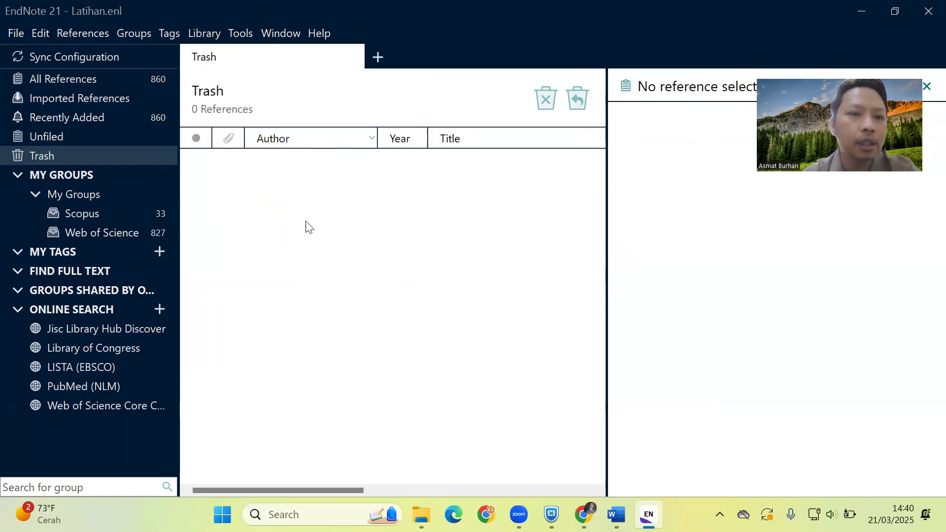
# Run Find Duplicates on all references, then close the comparison dialog without resolving any pair.
pyautogui.click(91, 81)
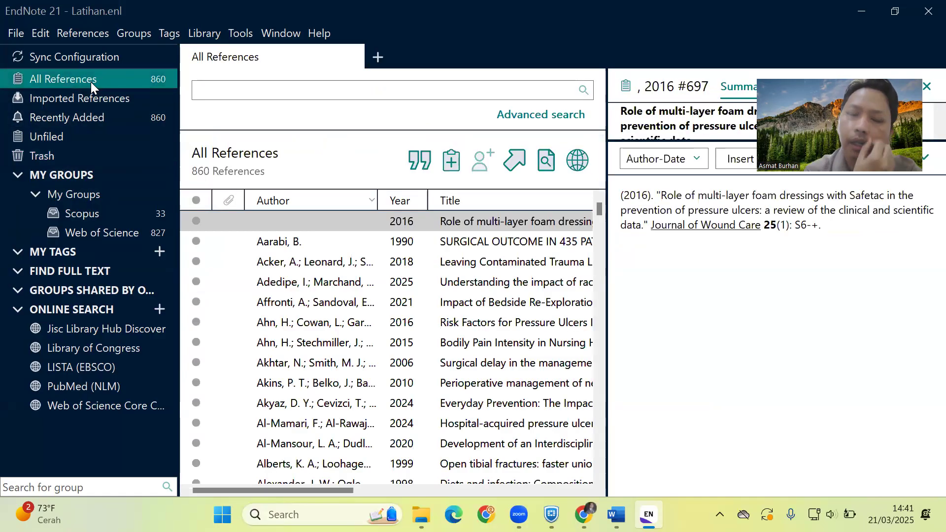
pyautogui.click(206, 36)
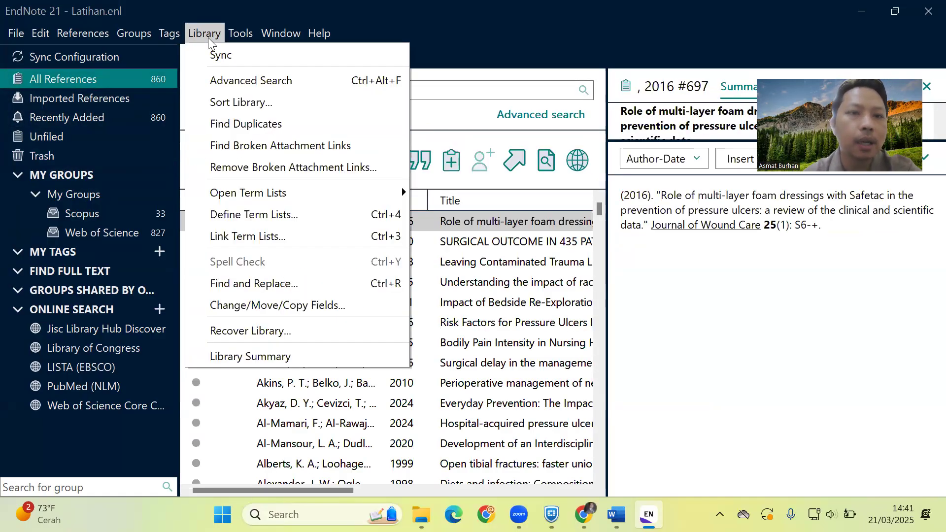
pyautogui.click(241, 125)
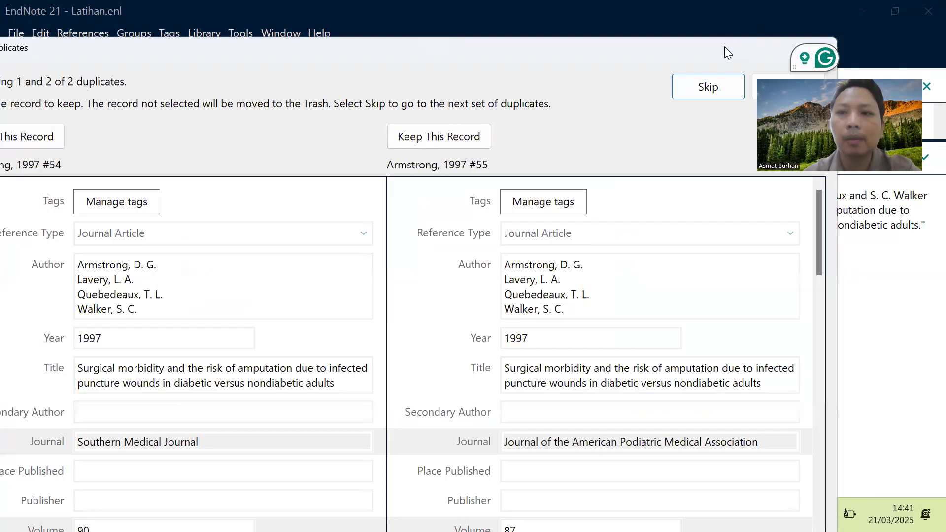
pyautogui.moveTo(712, 49); pyautogui.dragTo(606, 58)
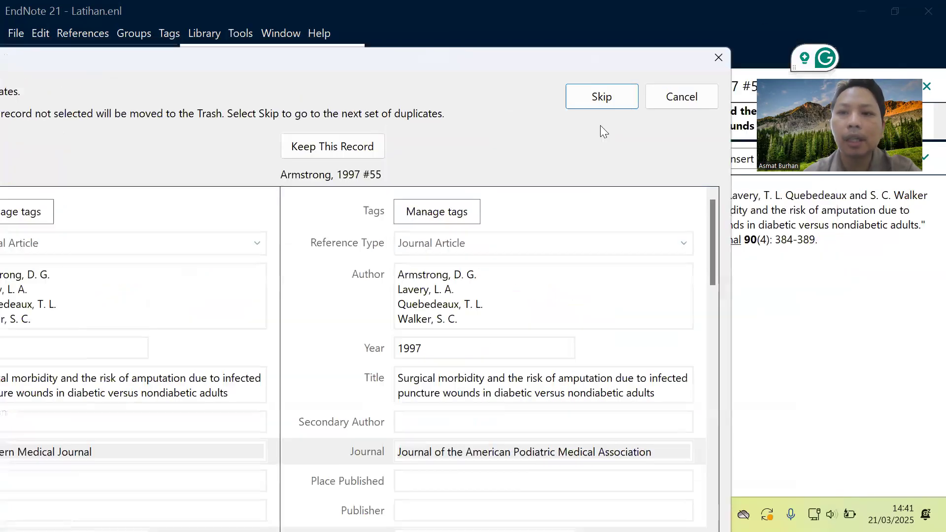
pyautogui.click(725, 58)
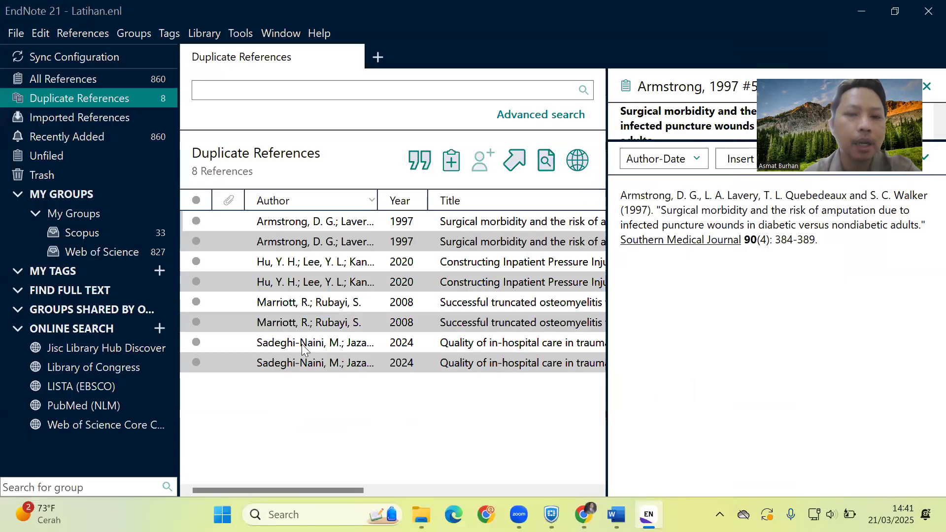
pyautogui.click(235, 243)
# Create a new group set named Duplicate alongside the My Groups set.
pyautogui.click(87, 215)
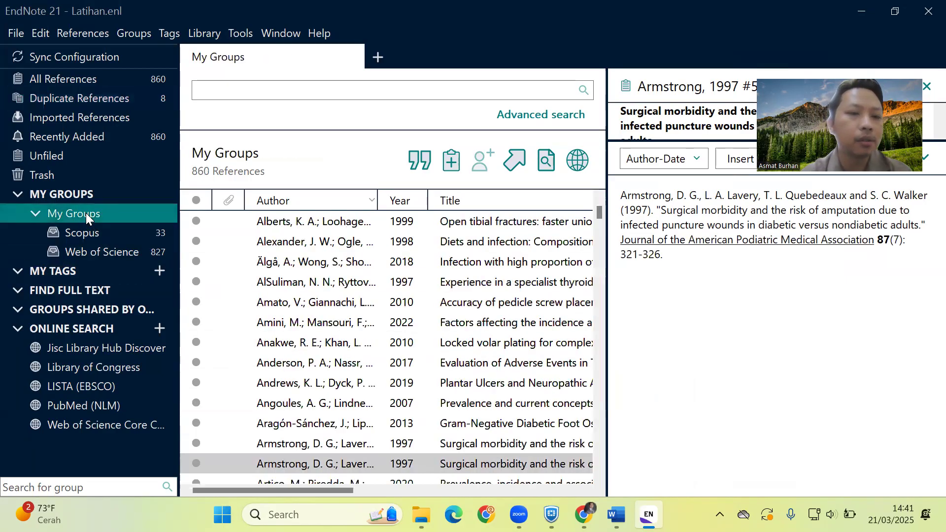
pyautogui.rightClick(86, 213)
pyautogui.click(132, 294)
pyautogui.write('Duplicate')
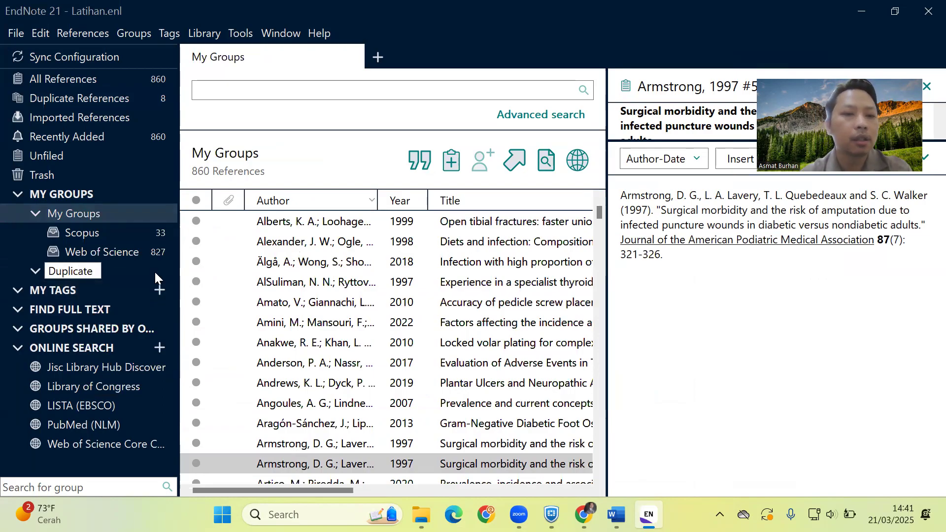
pyautogui.press('Return')
# Create a group named Duplicate inside the Duplicate group set.
pyautogui.click(75, 271)
pyautogui.rightClick(75, 271)
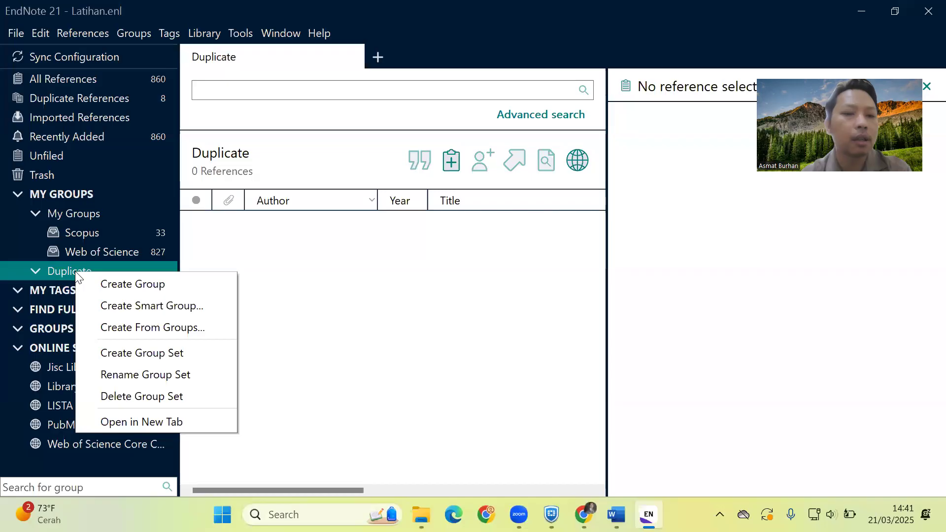
pyautogui.click(108, 284)
pyautogui.write('Duplicate')
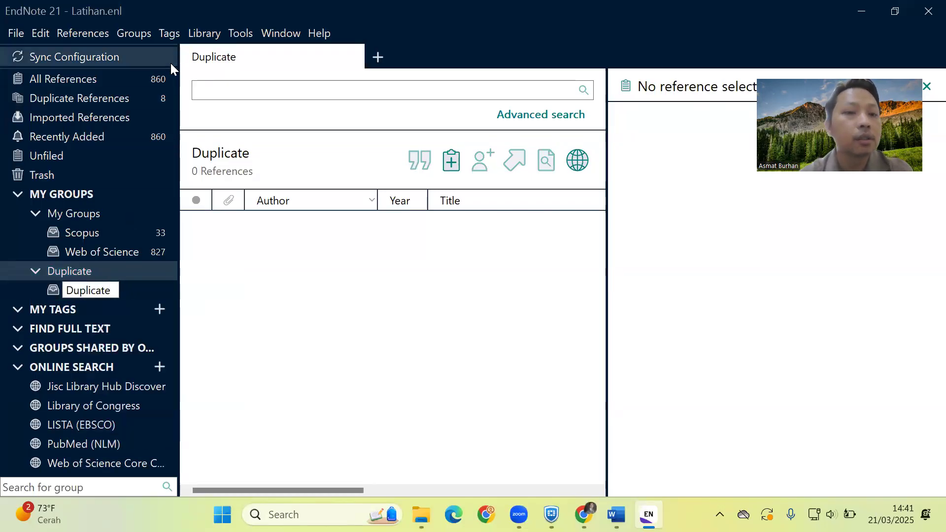
# Move all the duplicate references to the Trash, and from there move them all into the Duplicate group.
pyautogui.click(117, 98)
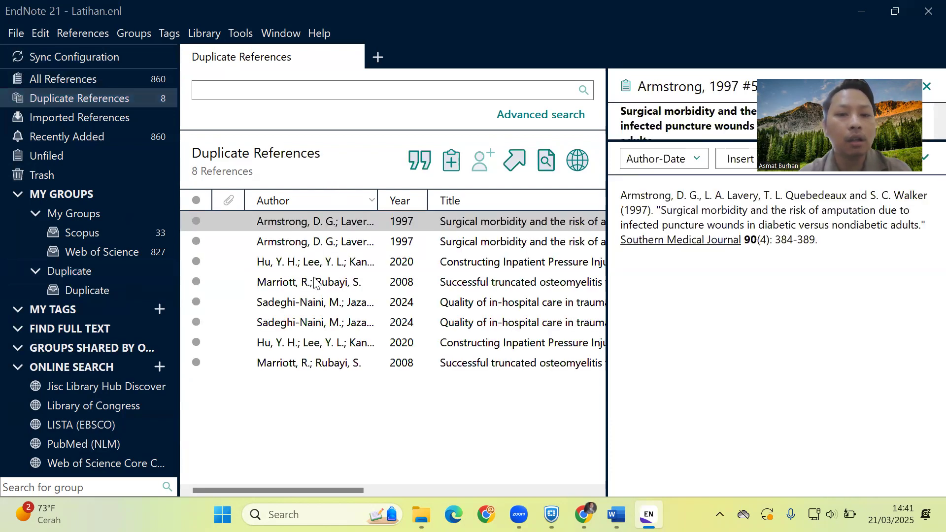
pyautogui.click(314, 280)
pyautogui.hotkey('ctrl', 'a')
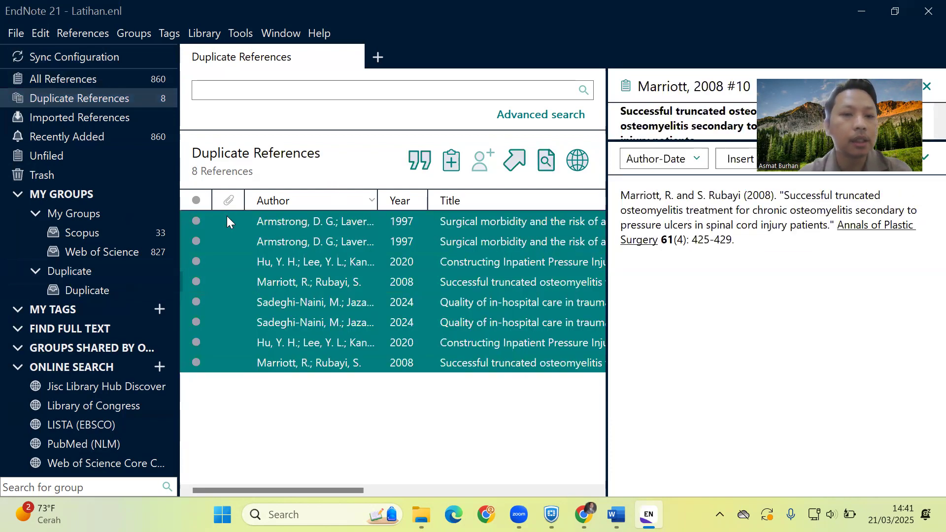
pyautogui.moveTo(250, 216); pyautogui.dragTo(69, 182)
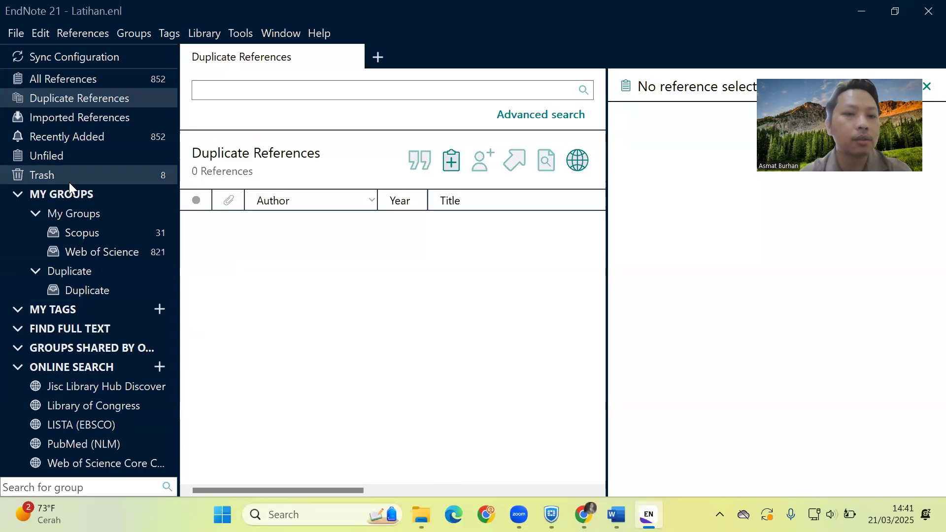
pyautogui.click(69, 182)
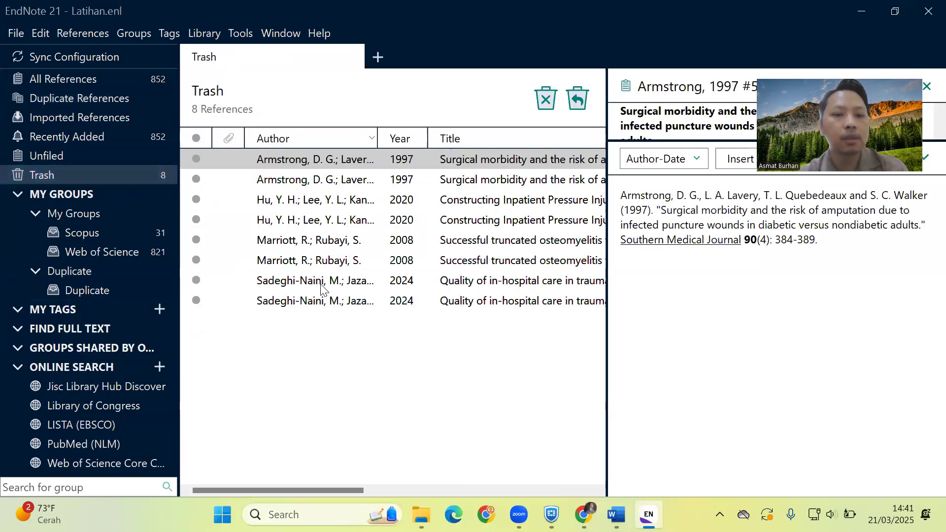
pyautogui.click(321, 284)
pyautogui.hotkey('ctrl', 'a')
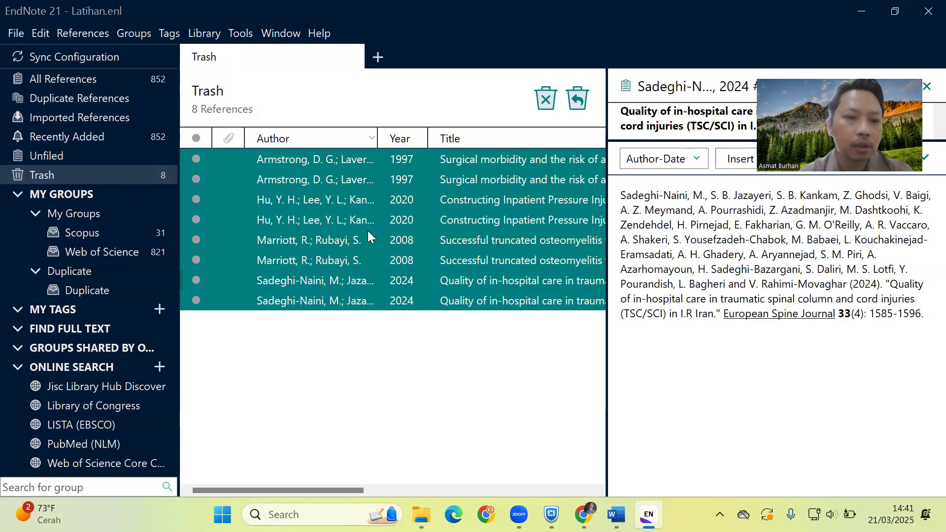
pyautogui.moveTo(164, 313); pyautogui.dragTo(108, 291)
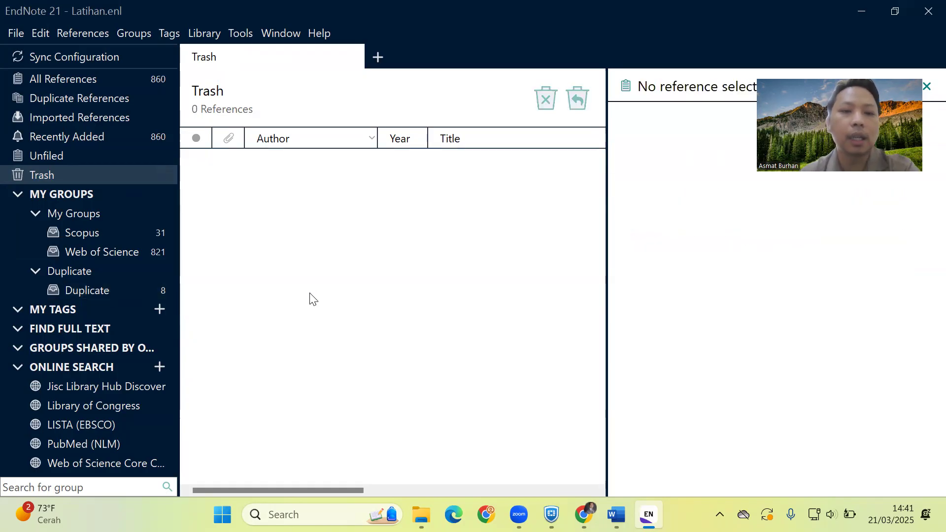
# Add another group to the Duplicate group set, keeping the default name New Group.
pyautogui.rightClick(85, 271)
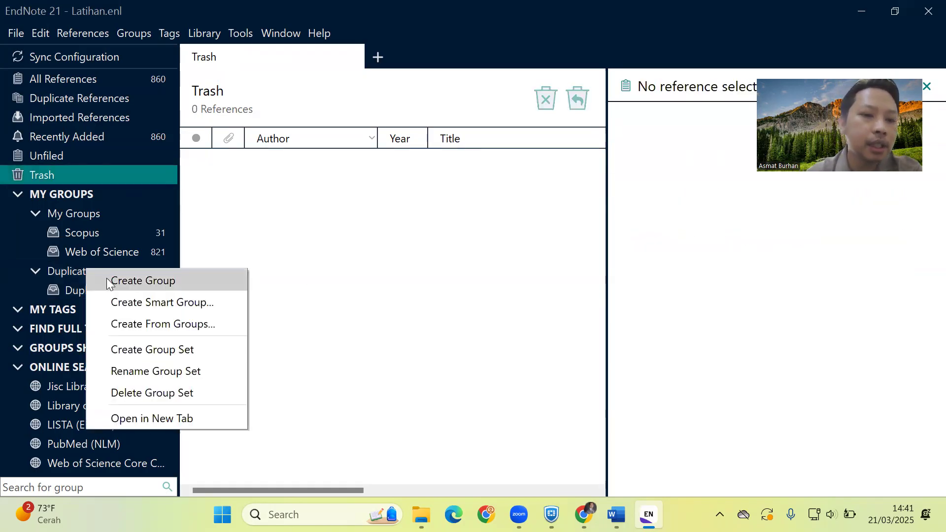
pyautogui.click(107, 279)
pyautogui.click(95, 279)
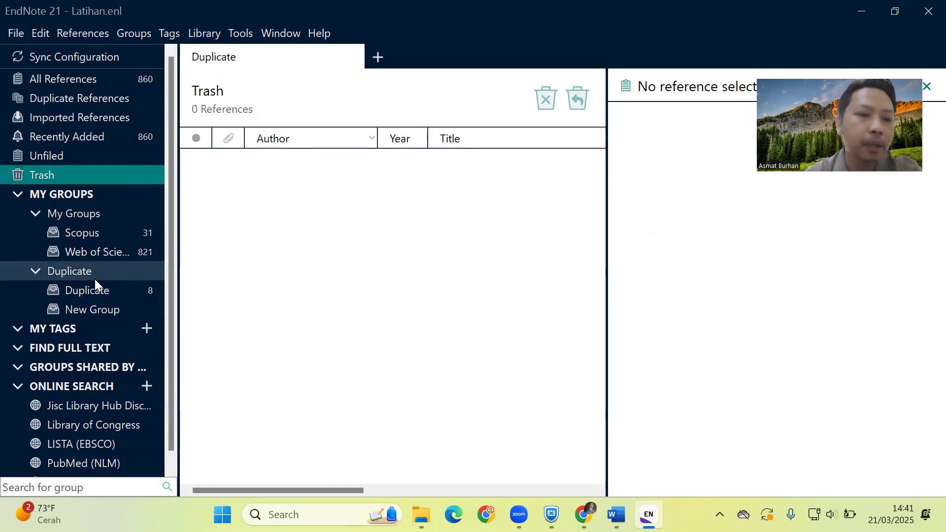
# Create a new group set named Screening.
pyautogui.rightClick(95, 279)
pyautogui.click(145, 362)
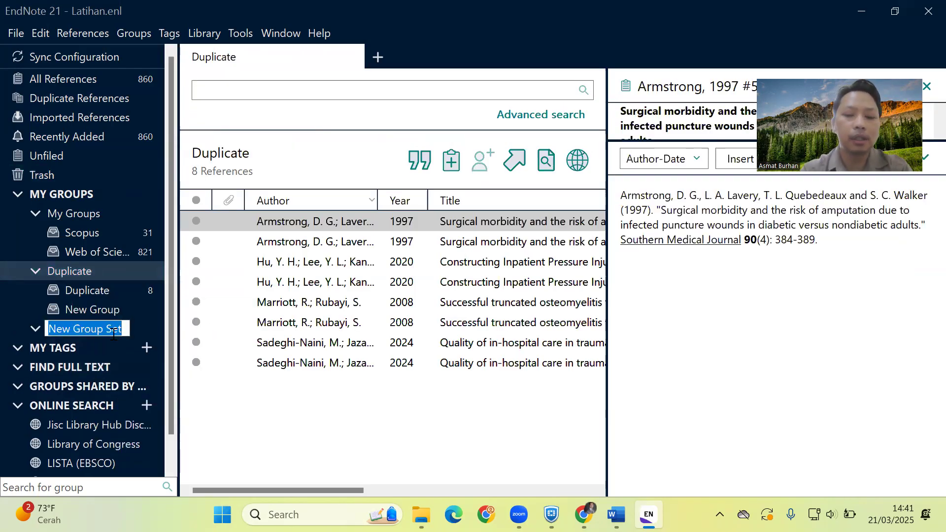
pyautogui.write('Screening')
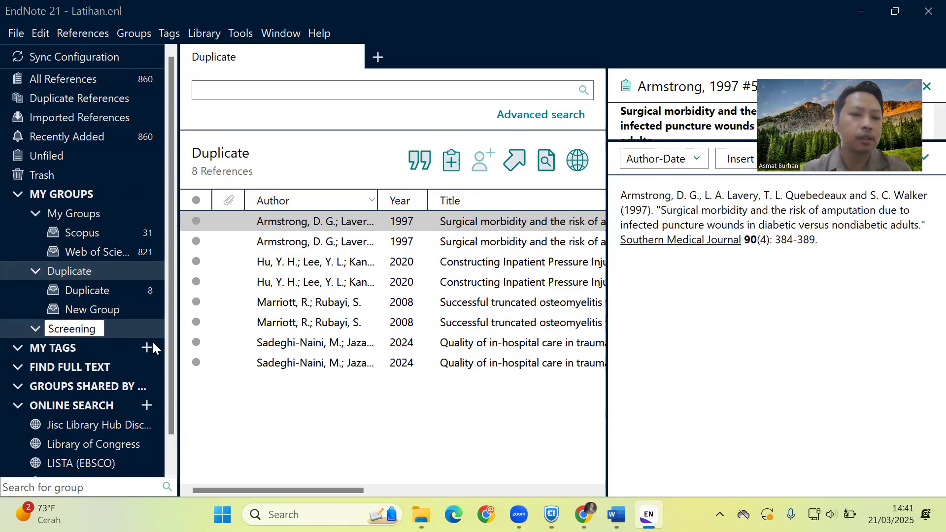
pyautogui.click(274, 432)
# Create a group named "Title abctract" inside the Screening group set.
pyautogui.click(84, 332)
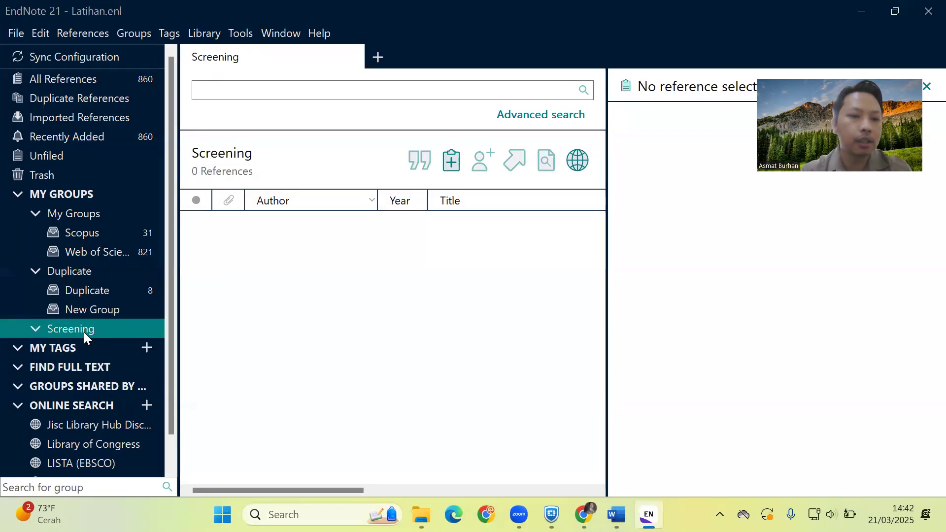
pyautogui.rightClick(83, 332)
pyautogui.click(107, 343)
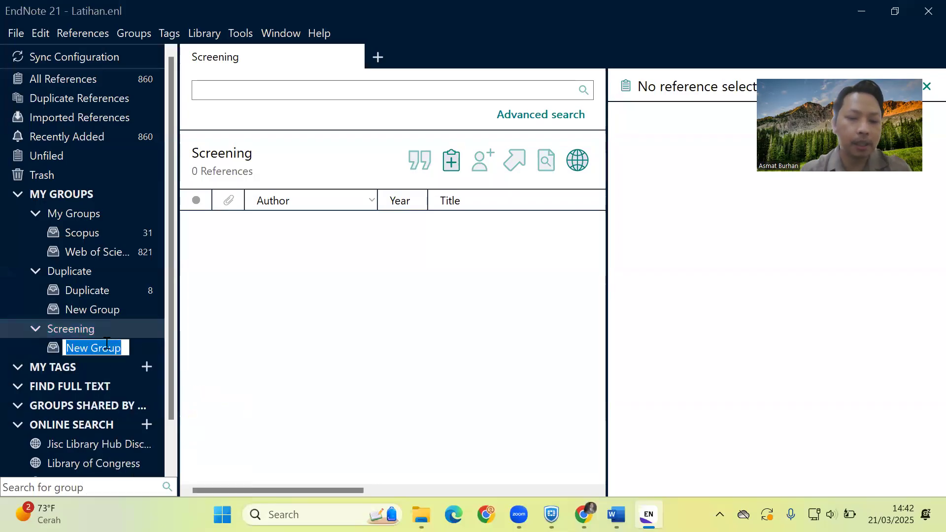
pyautogui.write('Title ')
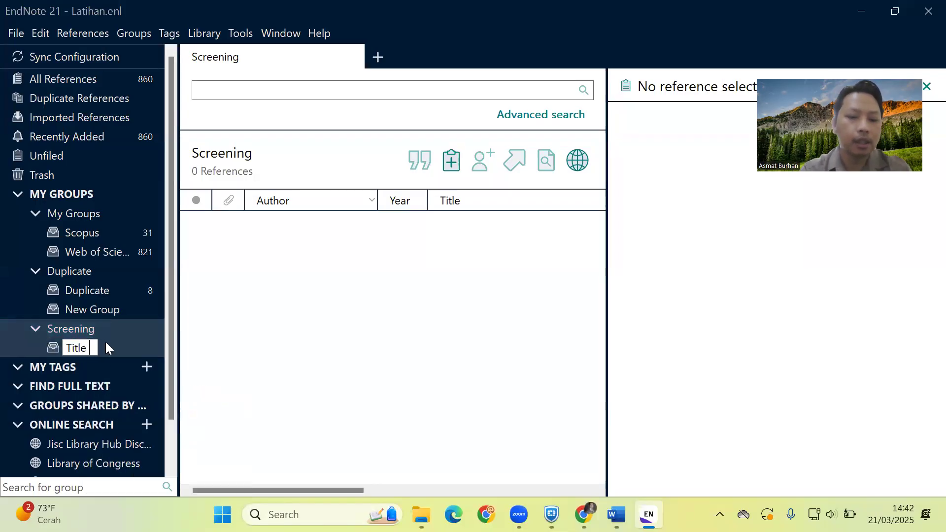
pyautogui.write('abstract')
pyautogui.click(301, 360)
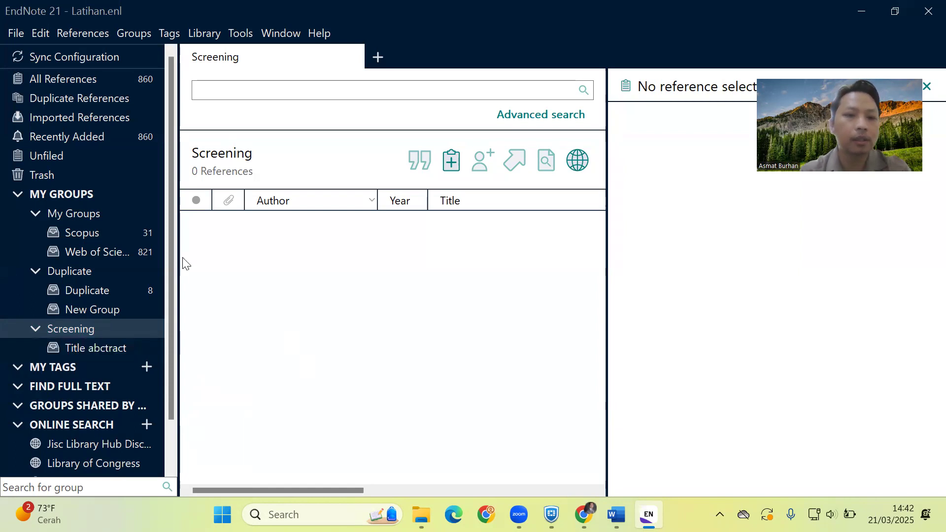
pyautogui.click(95, 347)
pyautogui.rightClick(95, 346)
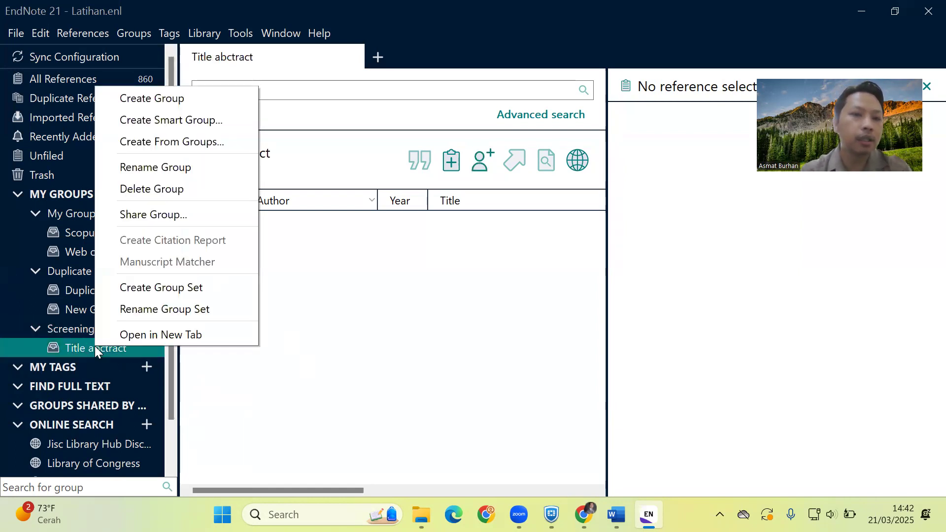
pyautogui.click(55, 334)
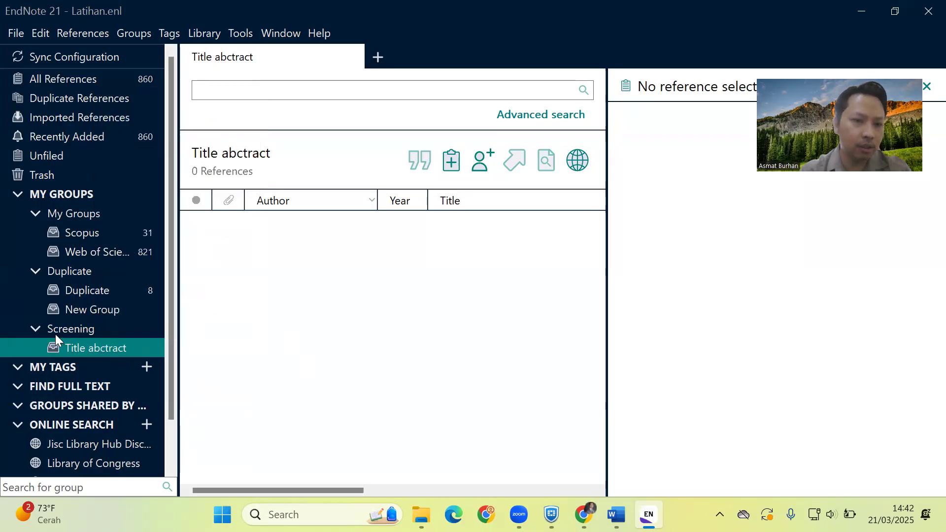
pyautogui.click(75, 329)
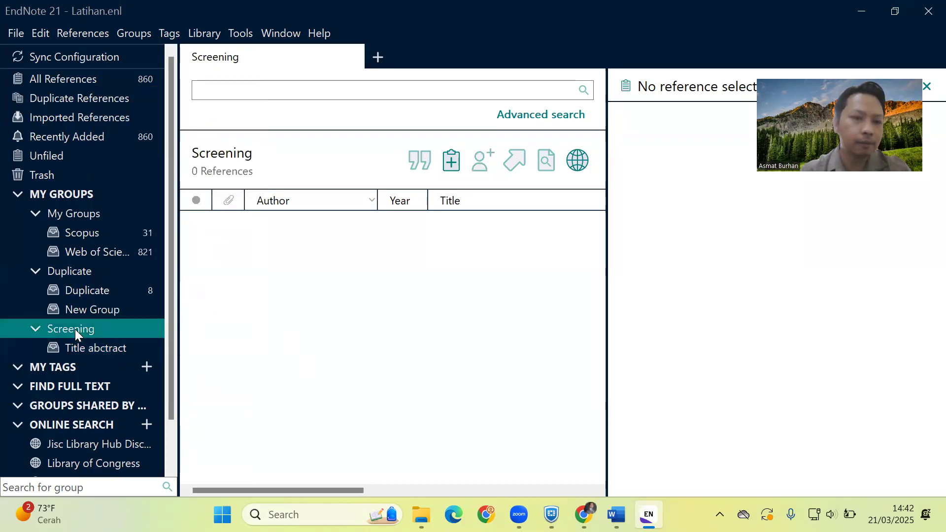
# Create a second group in the Screening group set, named "Exd Population".
pyautogui.click(82, 346)
pyautogui.rightClick(81, 347)
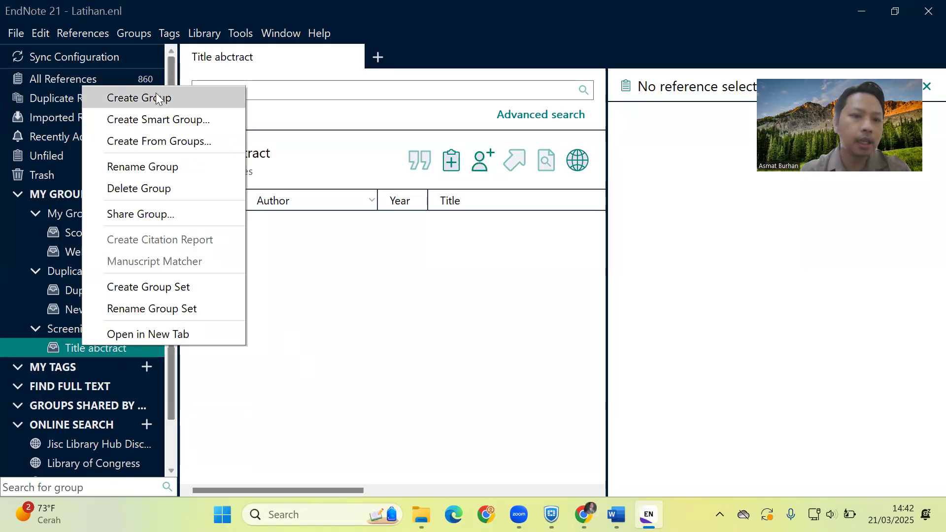
pyautogui.click(127, 97)
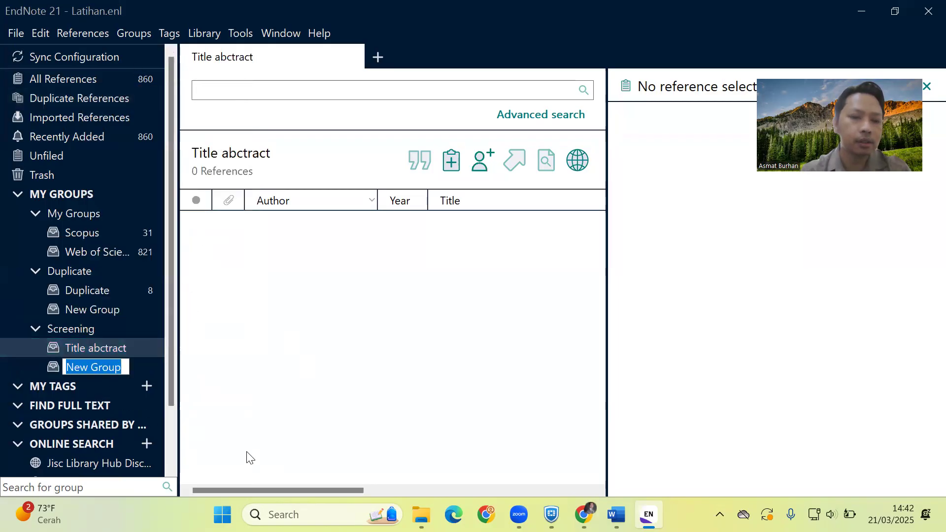
pyautogui.write('Exd')
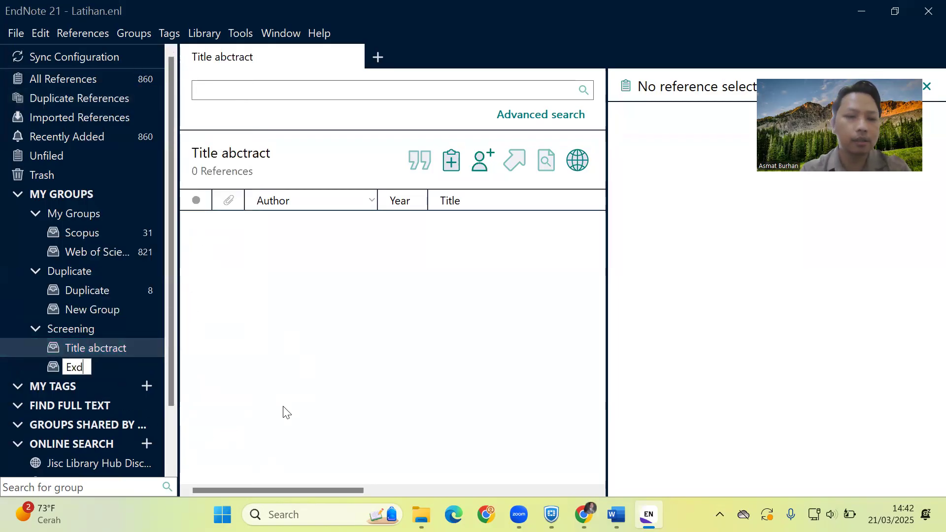
pyautogui.write(' Population')
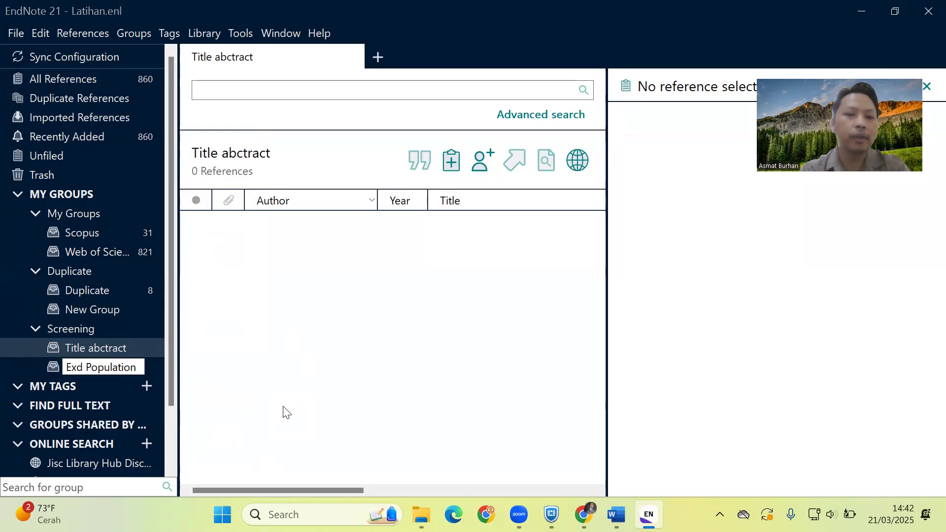
pyautogui.press('Return')
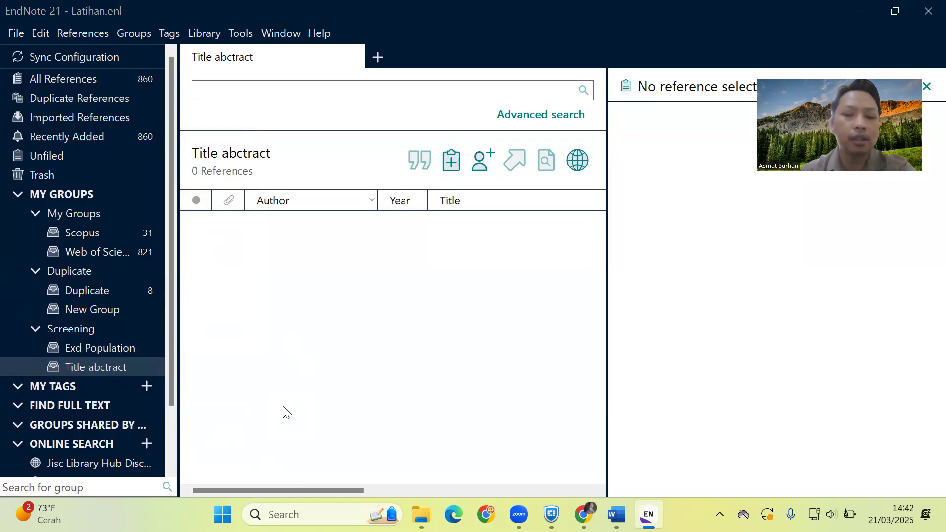
# Create a new group set named "Inluded" below the Screening set.
pyautogui.rightClick(63, 332)
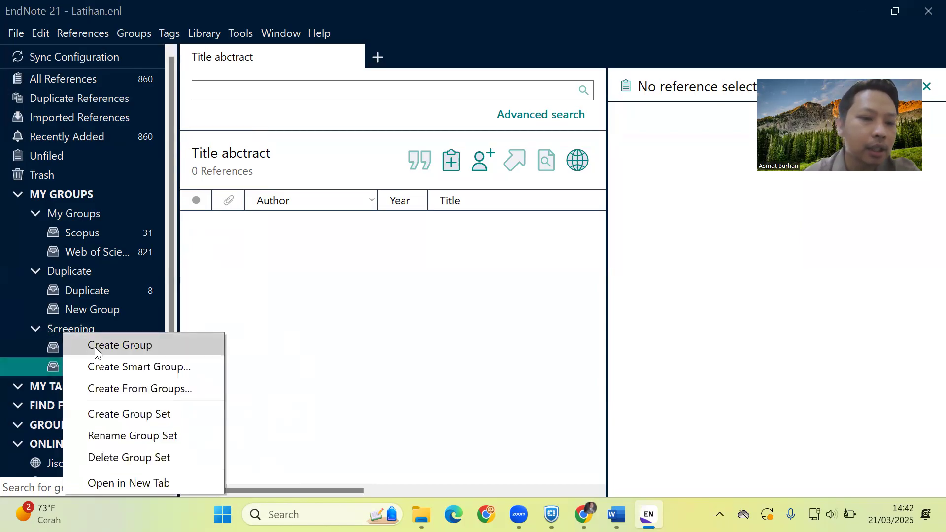
pyautogui.click(102, 414)
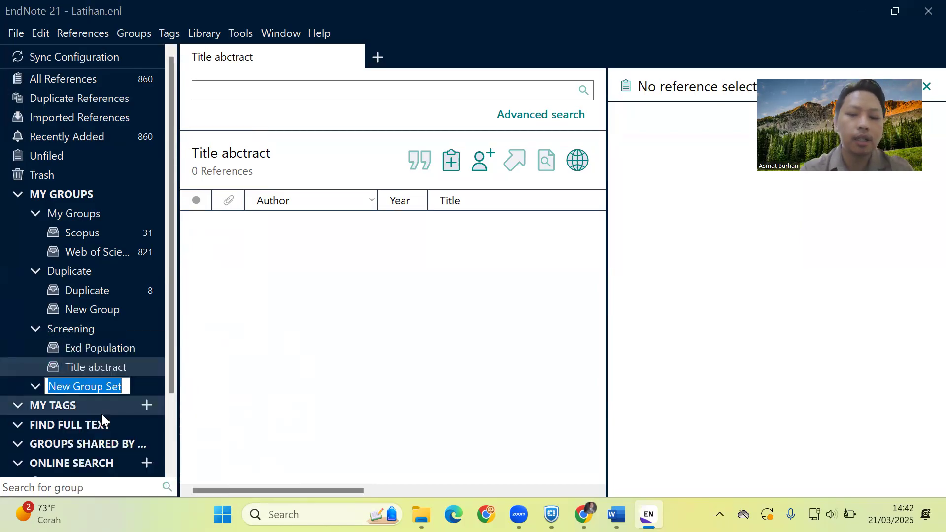
pyautogui.write('Inluded')
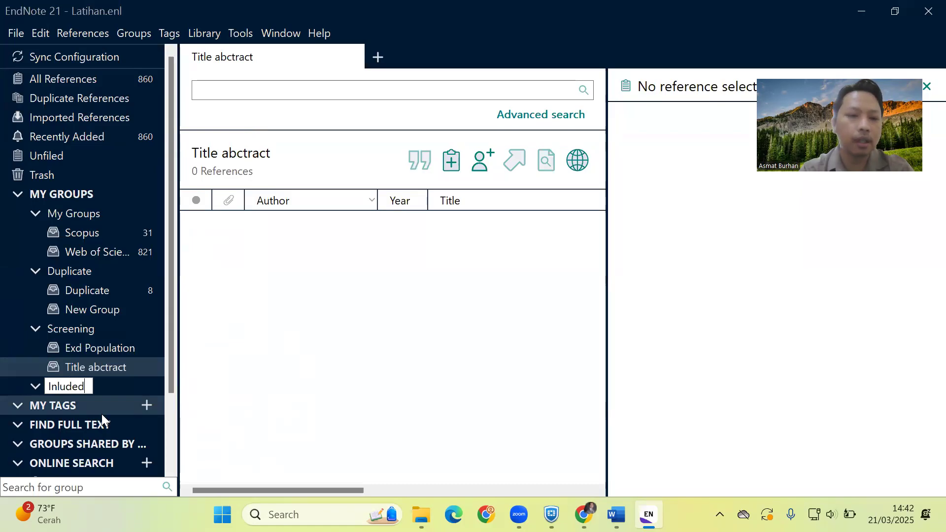
pyautogui.press('Return')
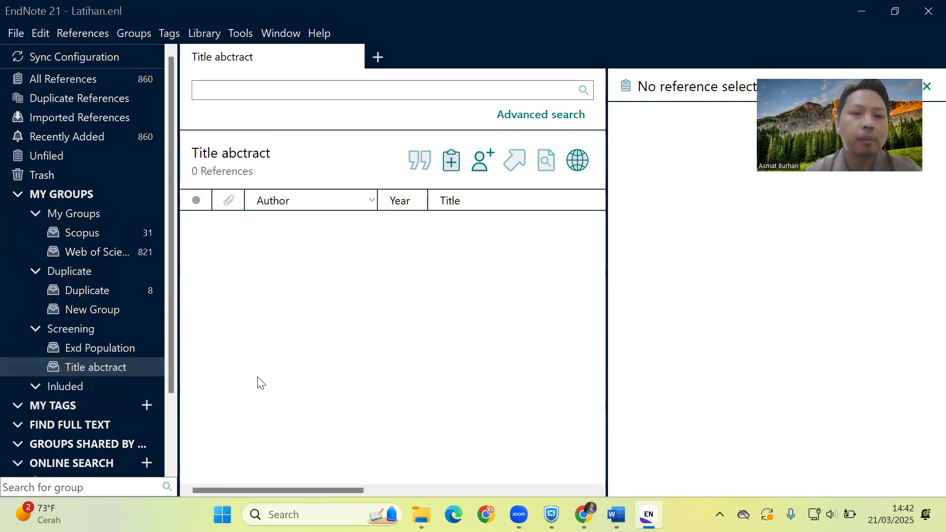
# In the Web of Science group, show the full reference summary and step down the list to the 2016 "Risk Factors for Pressure Ulcers" record.
pyautogui.click(123, 253)
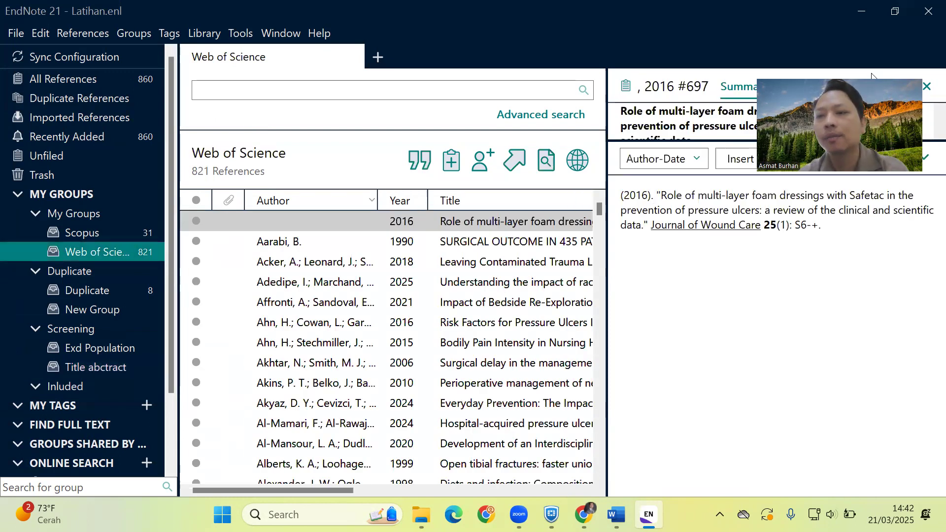
pyautogui.moveTo(873, 78); pyautogui.dragTo(865, 330)
pyautogui.click(925, 159)
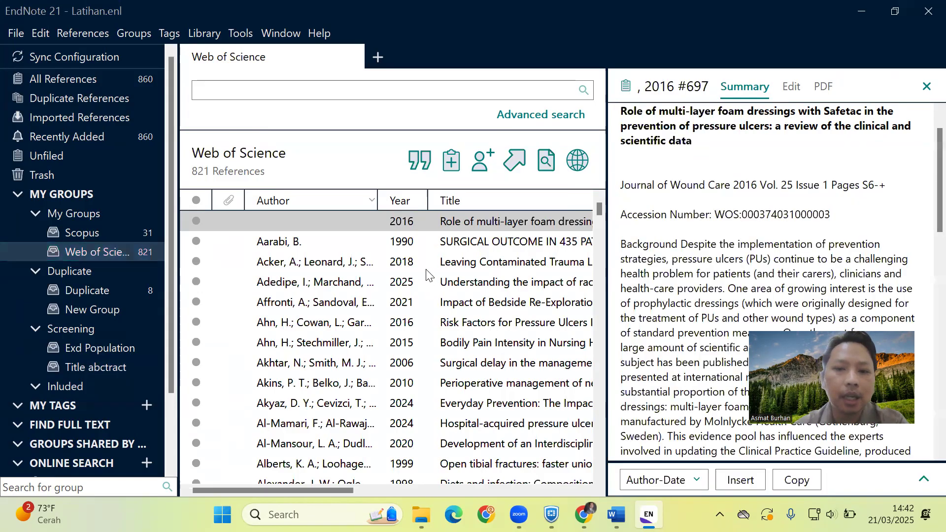
pyautogui.press('Down')
pyautogui.press('Down')
pyautogui.press('Down')
pyautogui.press('Down')
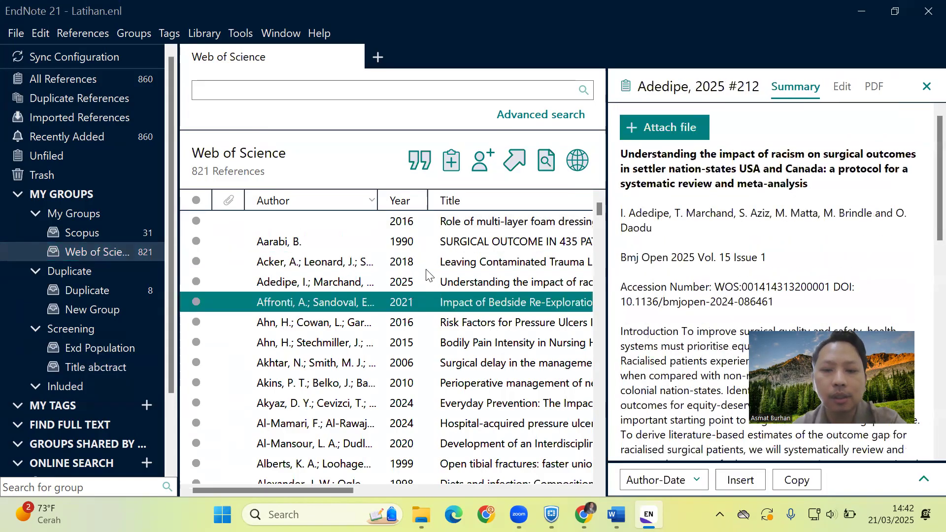
pyautogui.press('Down')
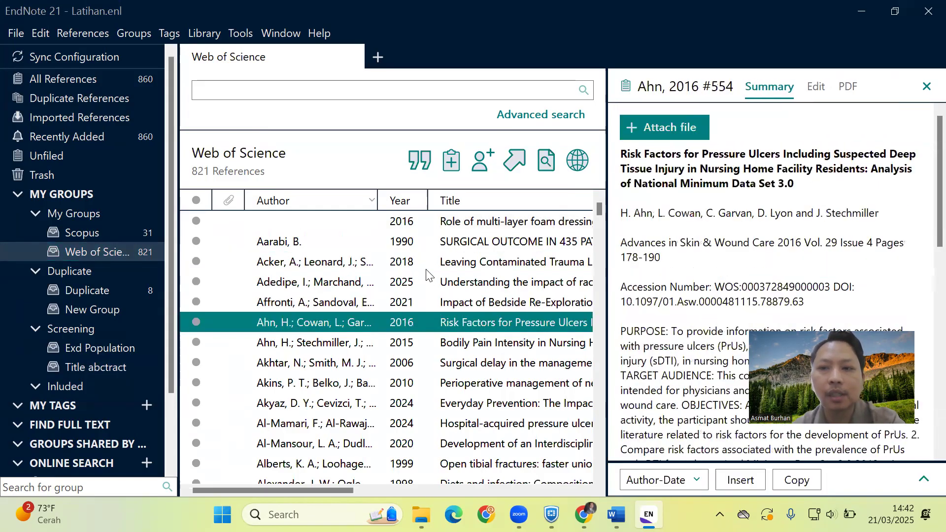
# Read the abstract of the 2016 pressure ulcer risk factors record down to its participants and measurements.
pyautogui.moveTo(848, 358); pyautogui.dragTo(841, 145)
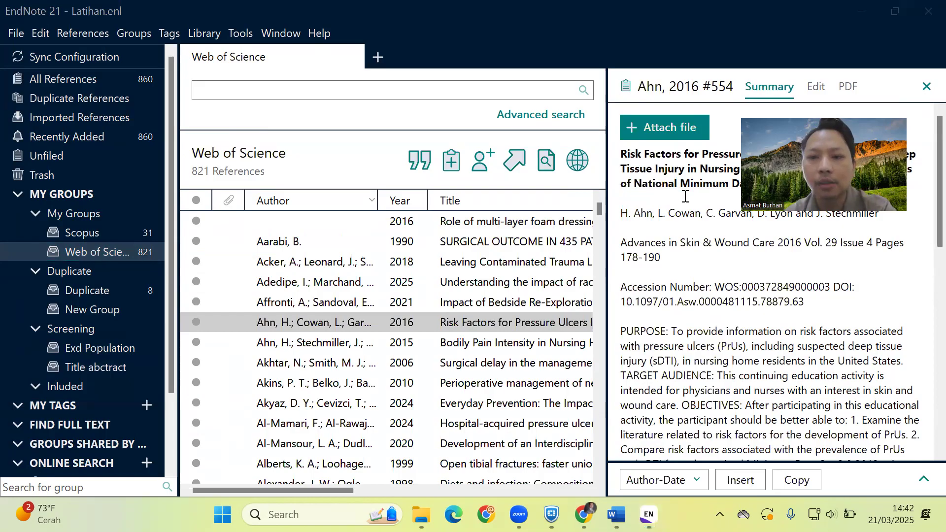
pyautogui.scroll(-3, 699, 348)
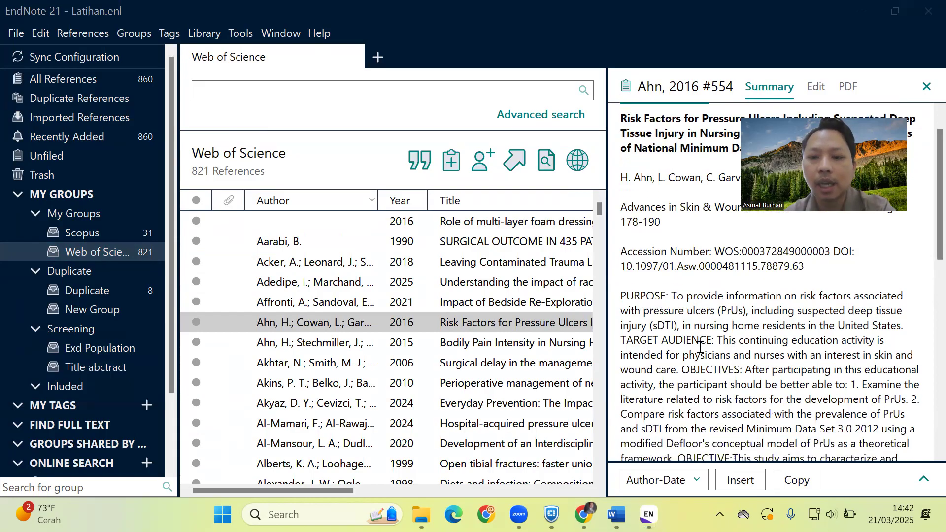
pyautogui.scroll(-4, 700, 348)
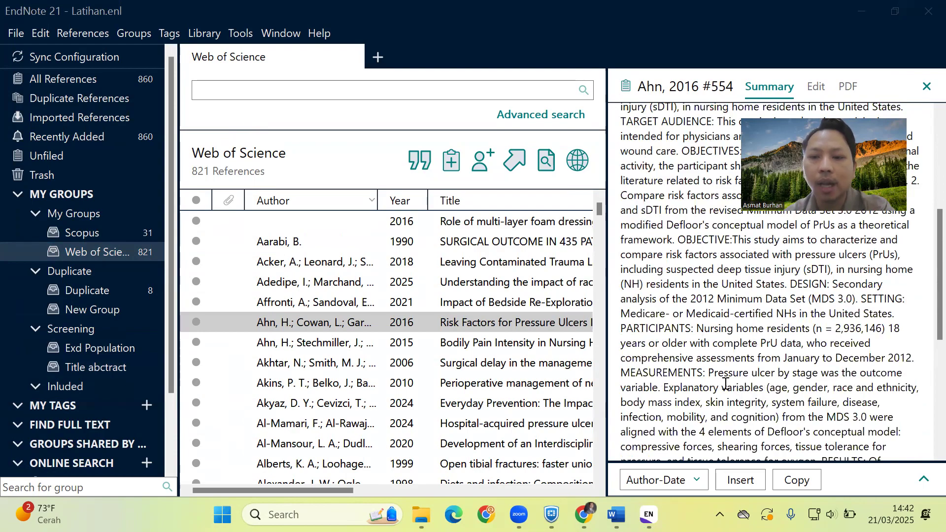
pyautogui.moveTo(236, 321); pyautogui.dragTo(143, 373)
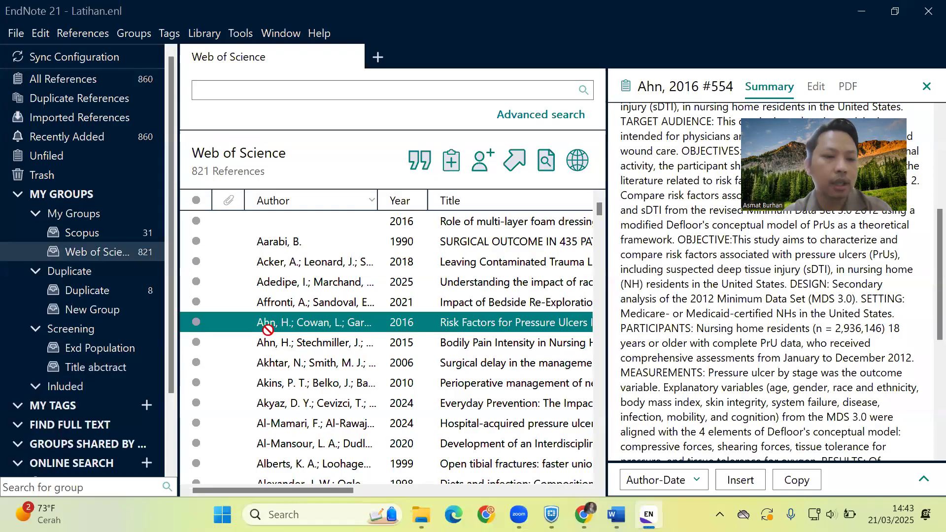
# Create a group named "Included" inside the Screening group set.
pyautogui.rightClick(80, 332)
pyautogui.click(114, 346)
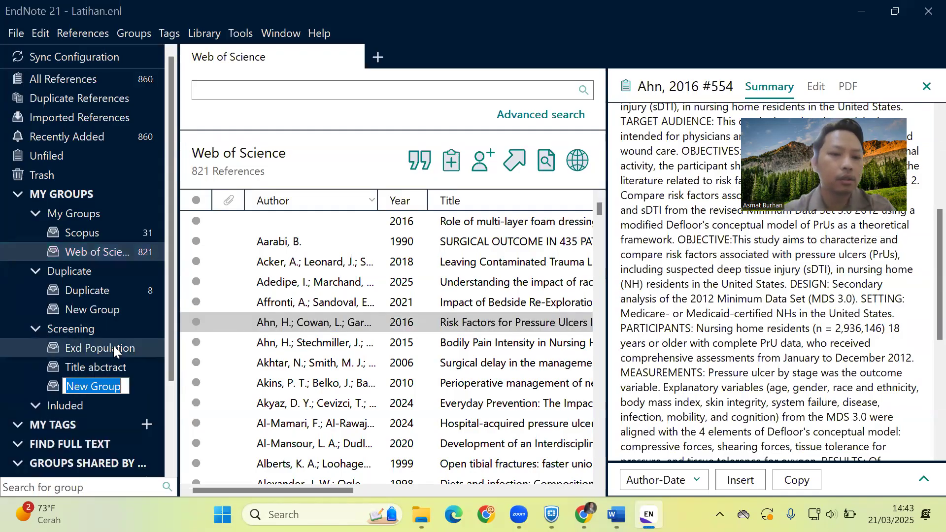
pyautogui.write('Included')
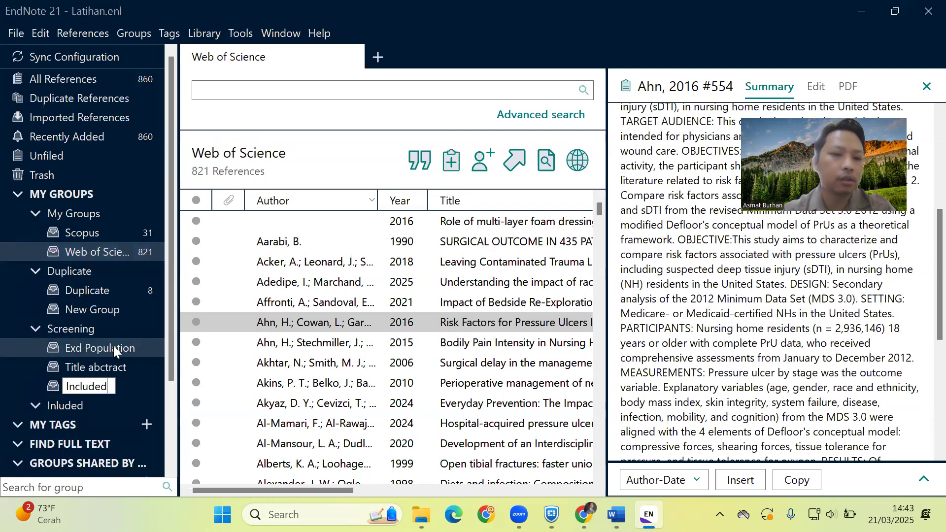
pyautogui.click(334, 383)
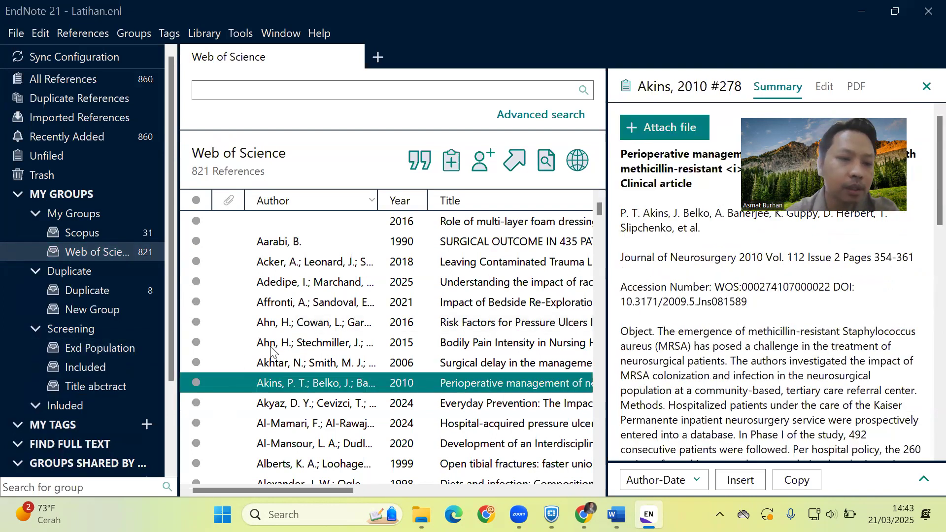
# Delete the "Exd Population" group from the Screening group set.
pyautogui.click(79, 347)
pyautogui.rightClick(79, 347)
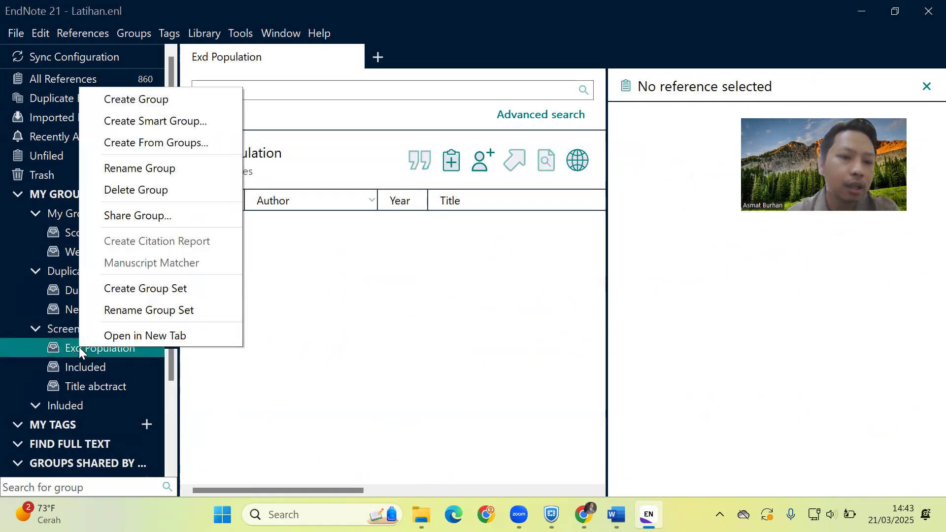
pyautogui.click(149, 193)
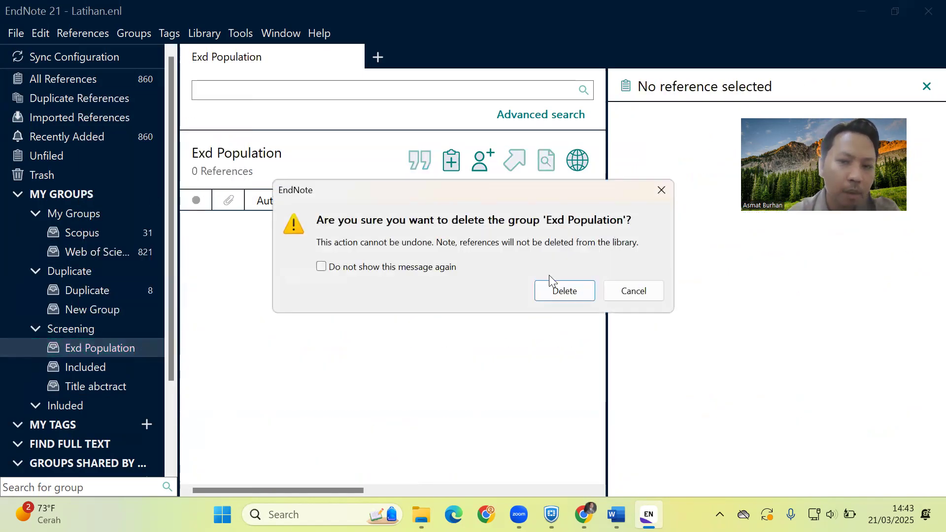
pyautogui.click(554, 297)
# Add the 2018 "Leaving Contaminated Trauma Laparotomy Wounds Open" record from the Web of Science group to the Included group.
pyautogui.click(97, 290)
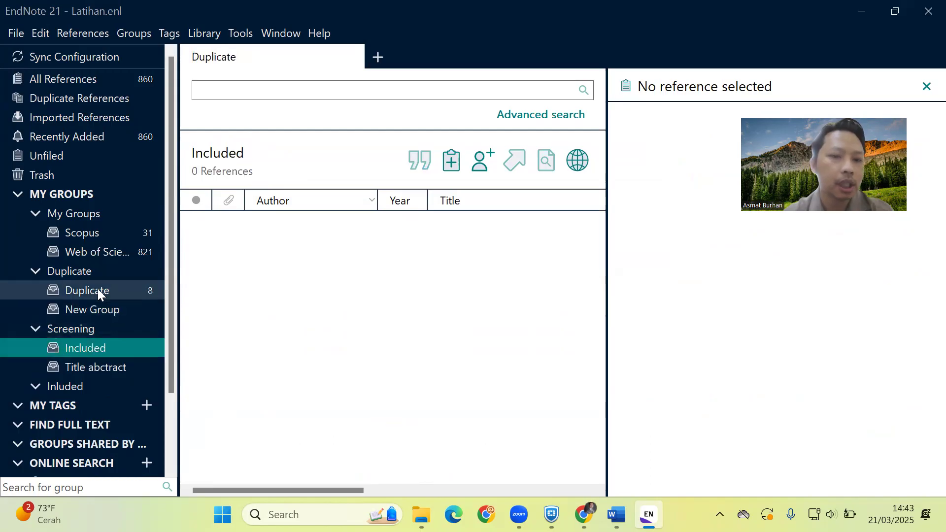
pyautogui.click(283, 269)
pyautogui.click(99, 251)
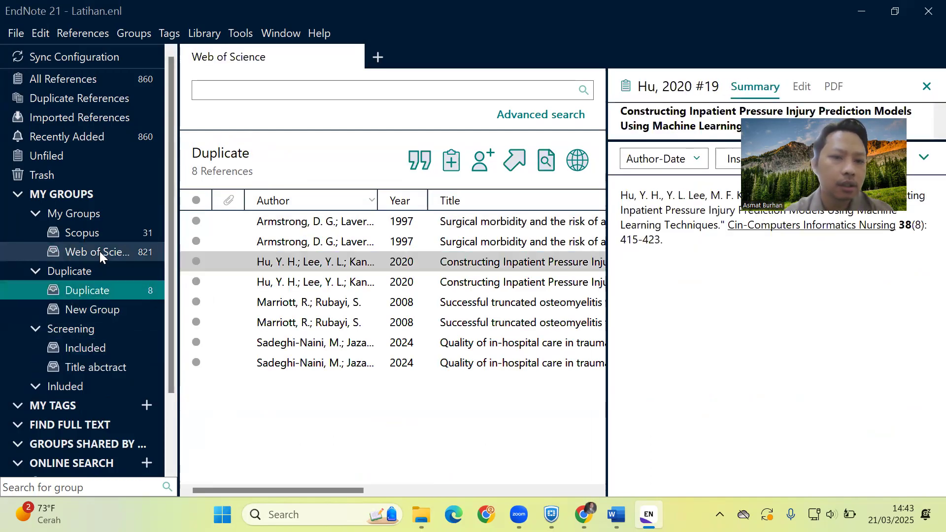
pyautogui.click(100, 251)
pyautogui.moveTo(130, 359); pyautogui.dragTo(83, 349)
pyautogui.moveTo(230, 259); pyautogui.dragTo(85, 345)
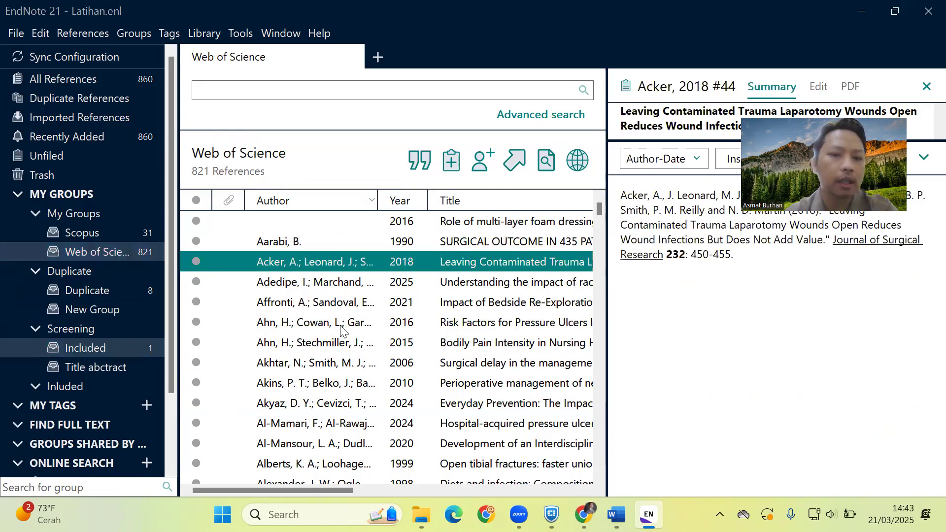
# Show the full summary of the 2025 record on racism and surgical outcomes, and add the record to the "Title abctract" group.
pyautogui.click(296, 287)
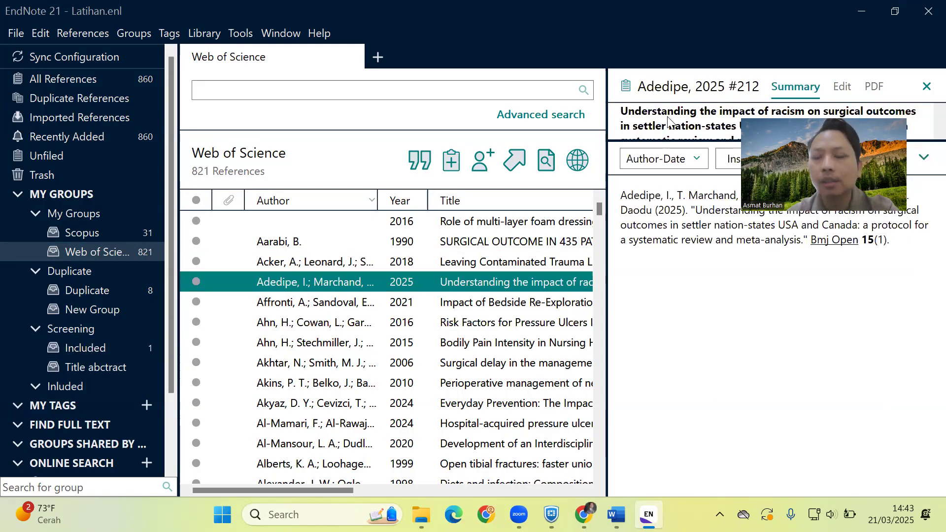
pyautogui.click(681, 167)
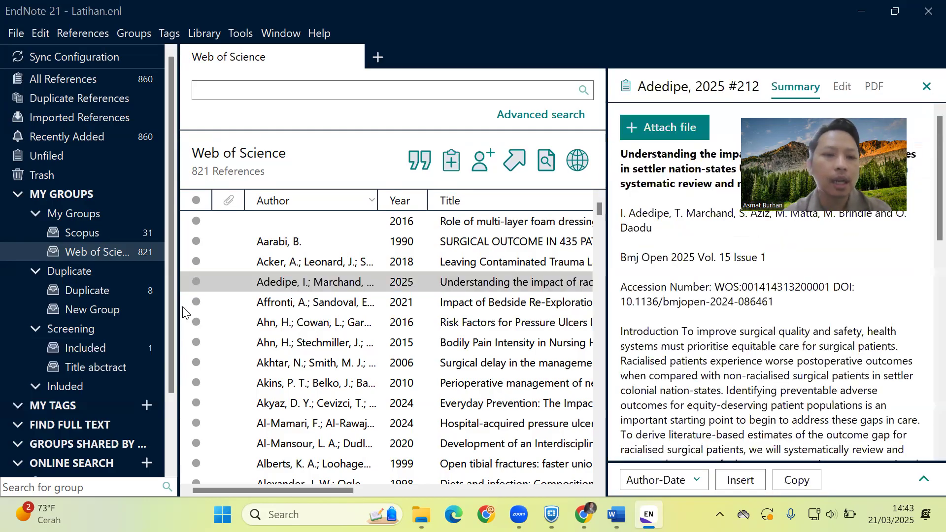
pyautogui.moveTo(229, 278); pyautogui.dragTo(105, 371)
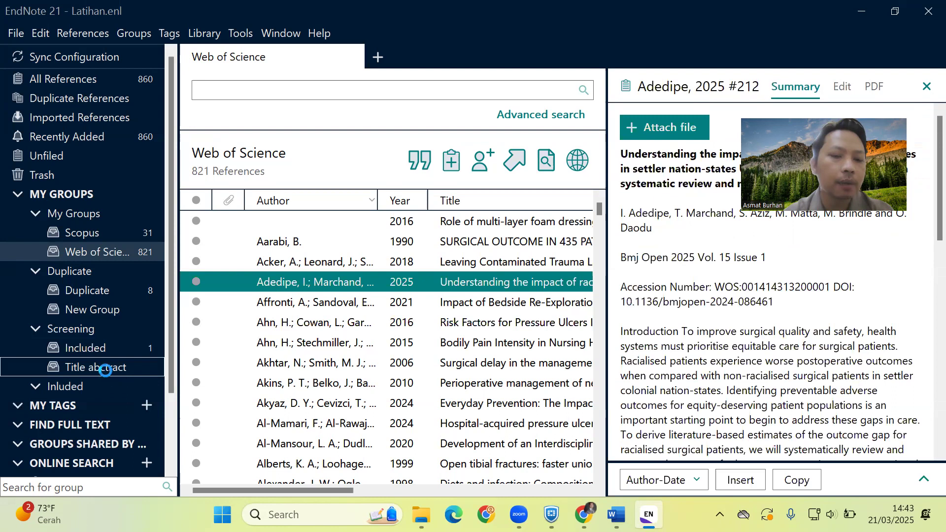
# Rename the "Title abctract" group in the Screening set as "Excd Title abctract".
pyautogui.rightClick(104, 371)
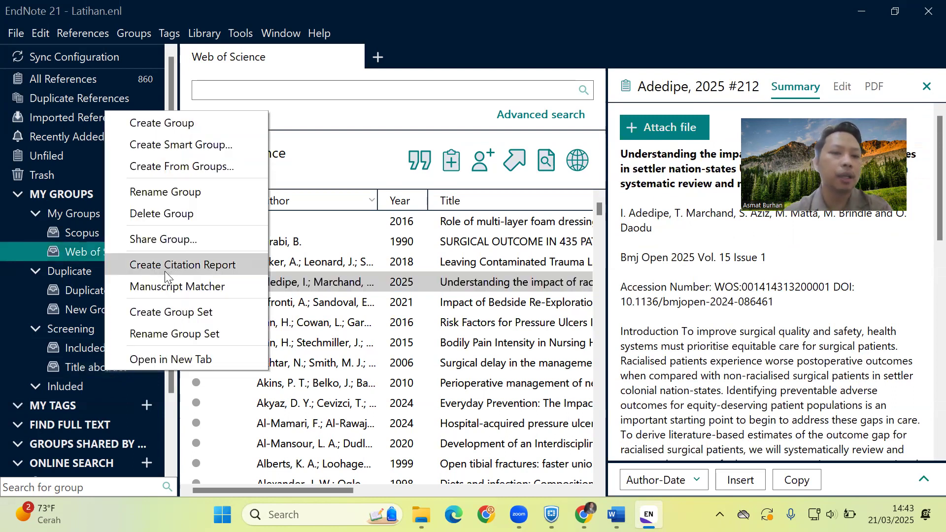
pyautogui.click(146, 193)
pyautogui.write('E')
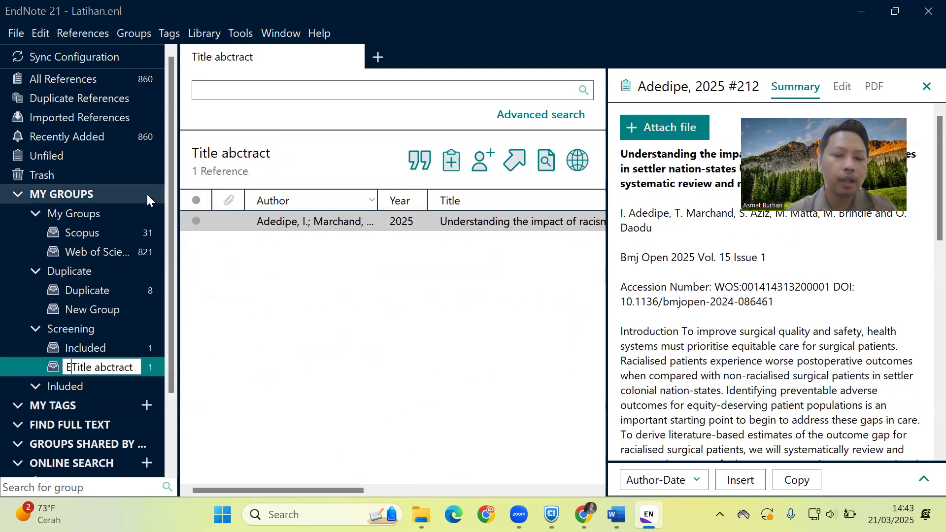
pyautogui.write('xcd')
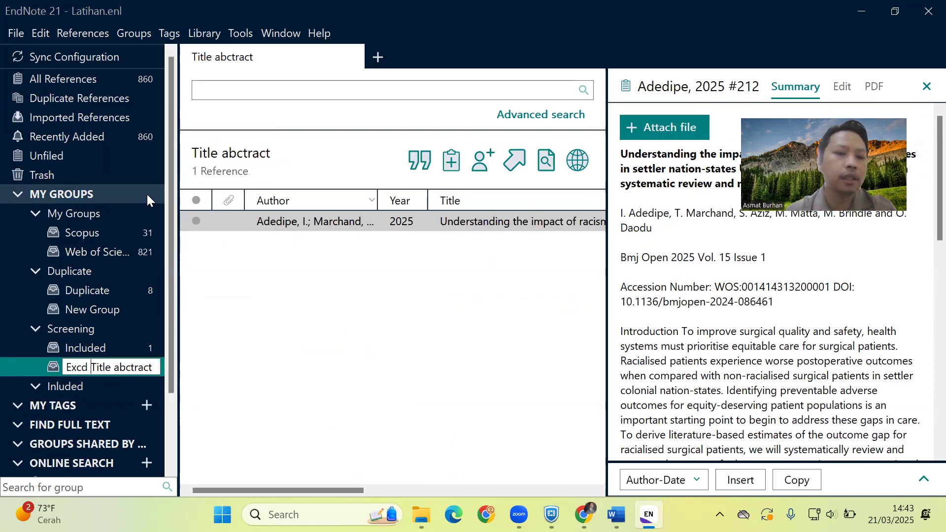
pyautogui.click(388, 362)
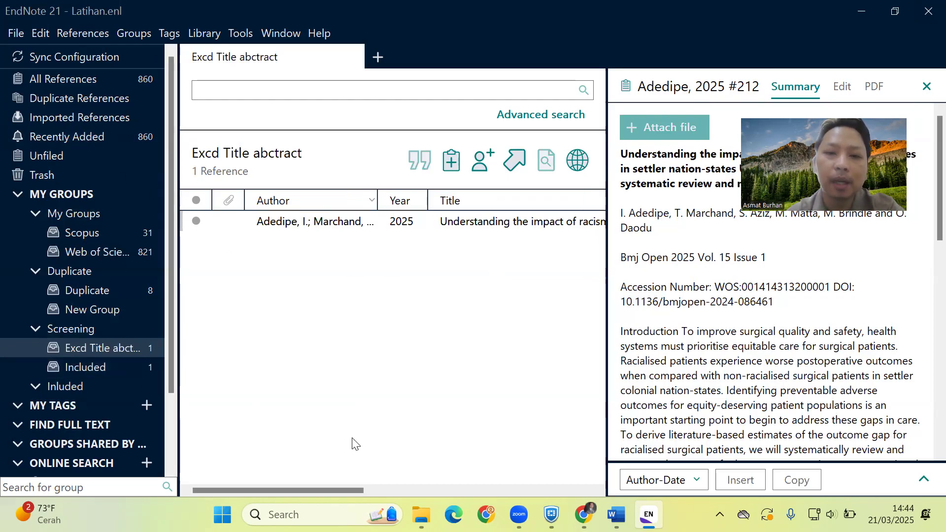
# Select the record in the "Excd Title abctract" group, and open the Duplicate group for viewing.
pyautogui.click(275, 223)
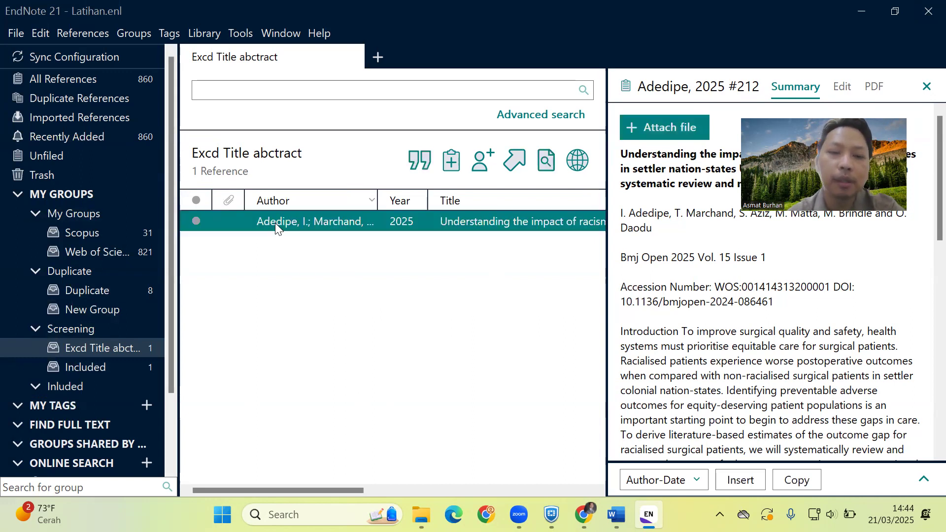
pyautogui.click(123, 290)
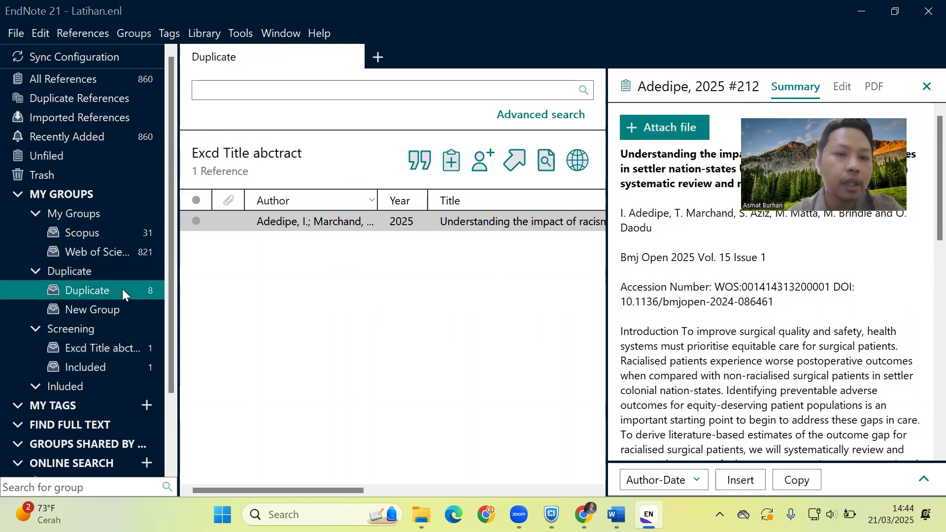